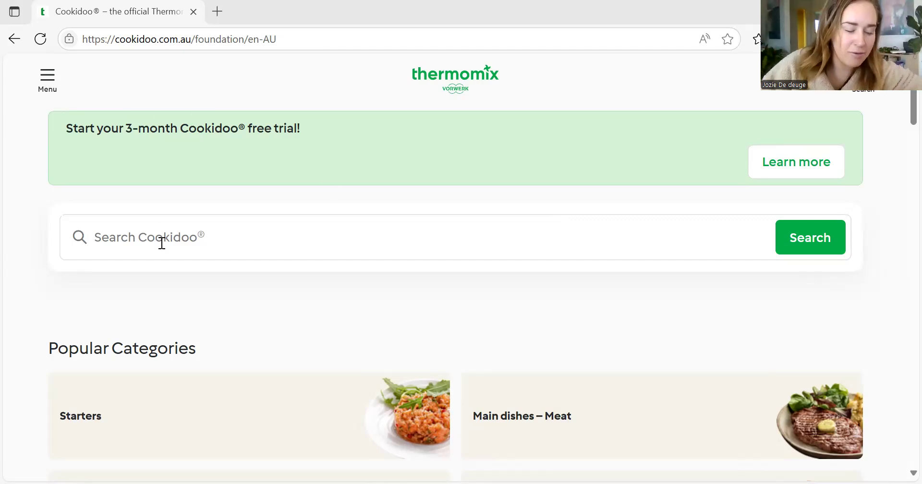
Step: Search the recipes for "creamy tomato and salami fettuccine" using the matching suggestion
left_click(182, 232)
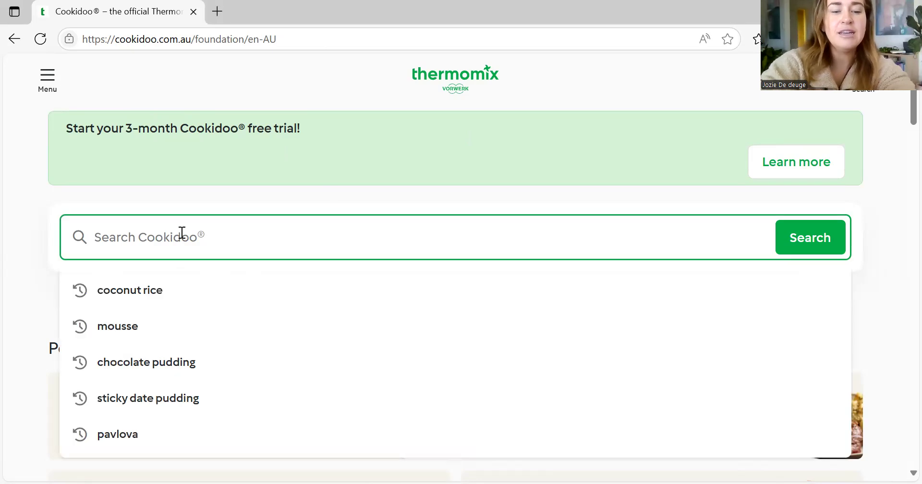
type("creamy tom")
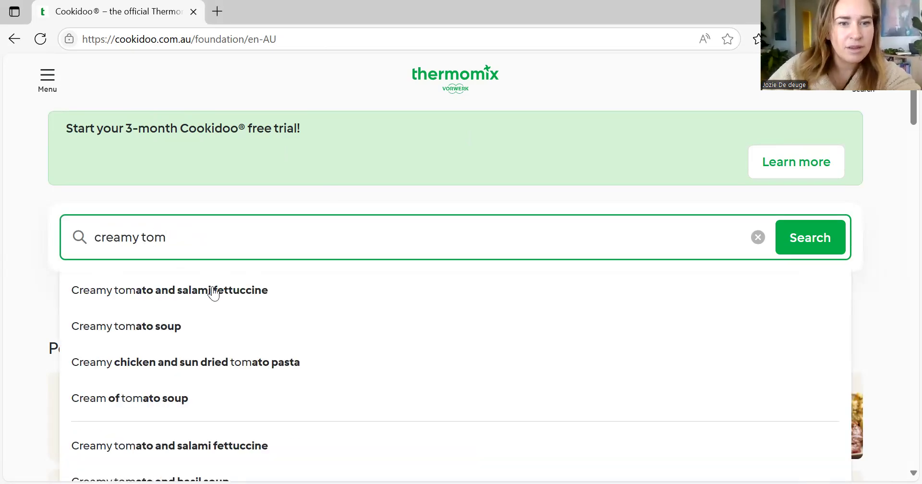
left_click(232, 300)
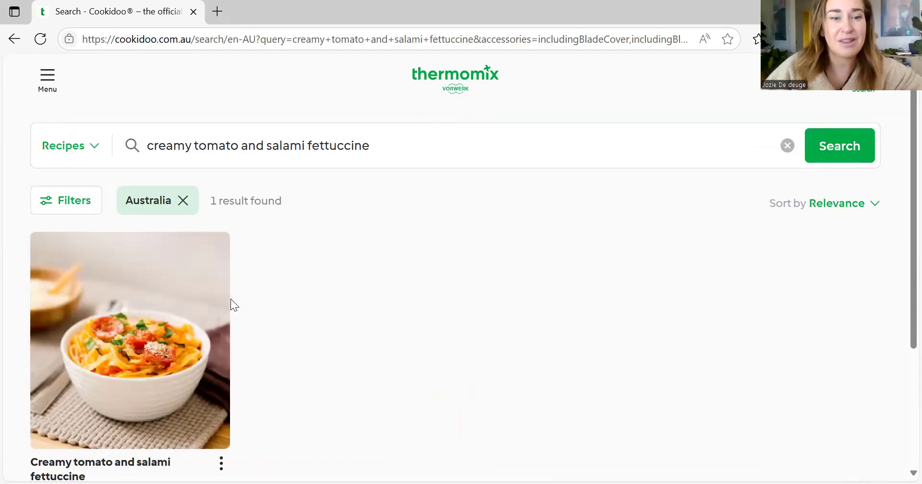
Step: Add the Creamy tomato and salami fettuccine recipe to My Week for 11 August 2025
scroll(278, 263, "down", 2)
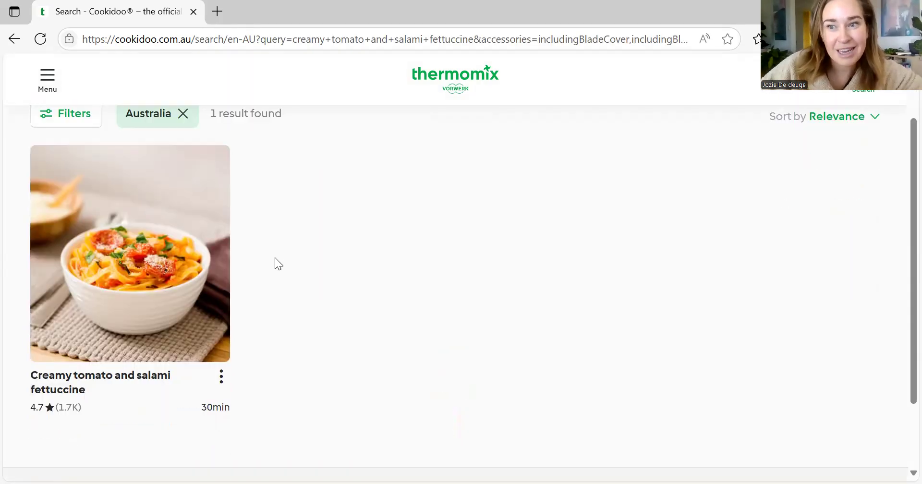
left_click(222, 378)
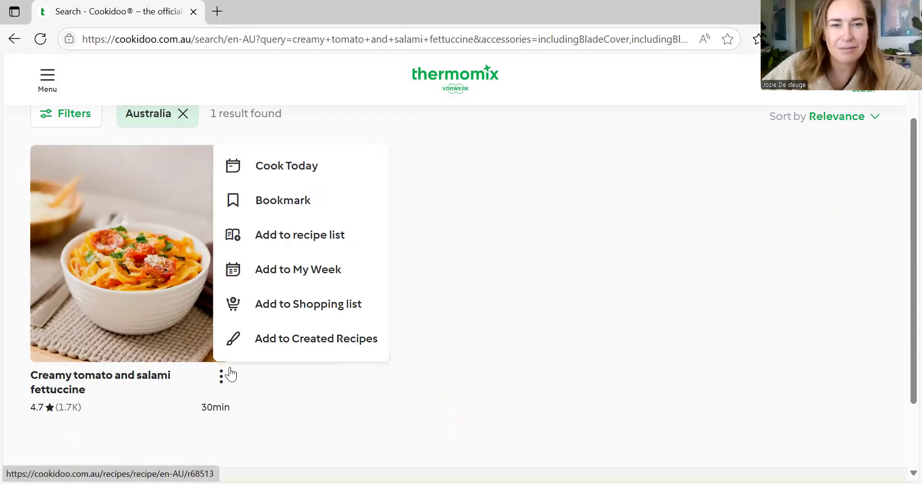
left_click(307, 268)
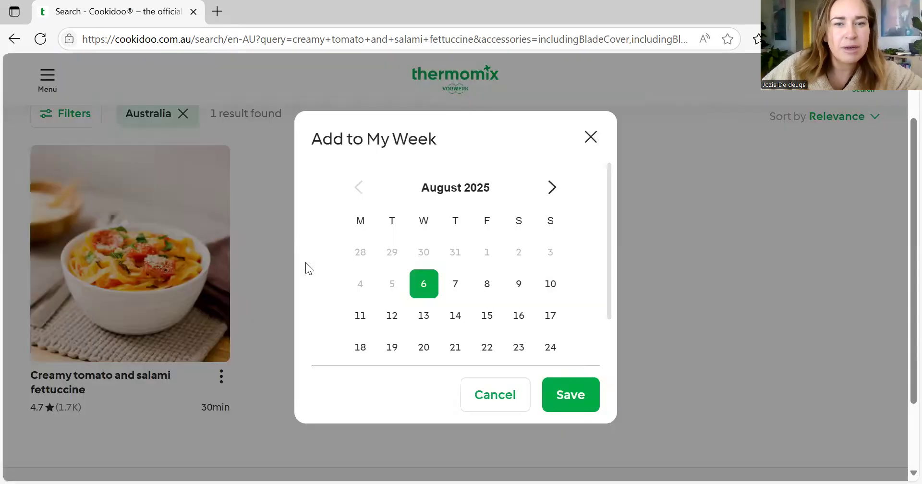
left_click(367, 326)
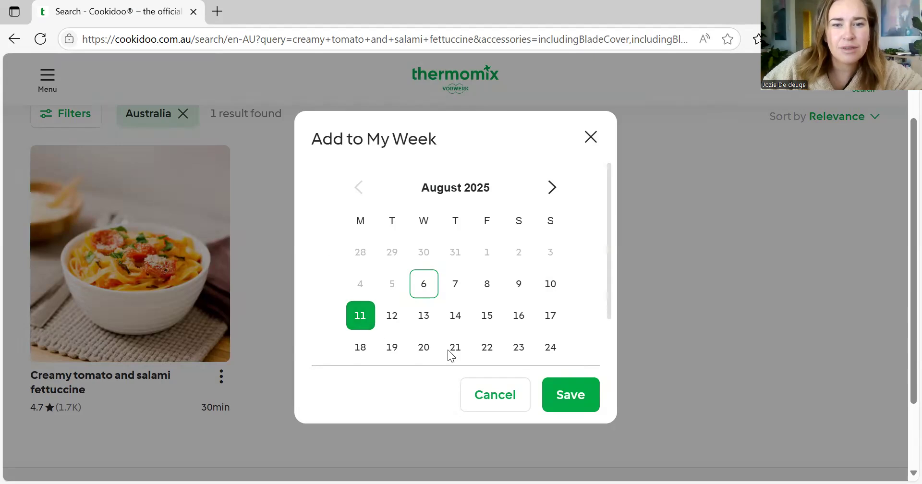
left_click(585, 395)
Step: Replace the search term with the suggested "meatballs with tomato sauce" and run the recipe search
scroll(508, 325, "up", 2)
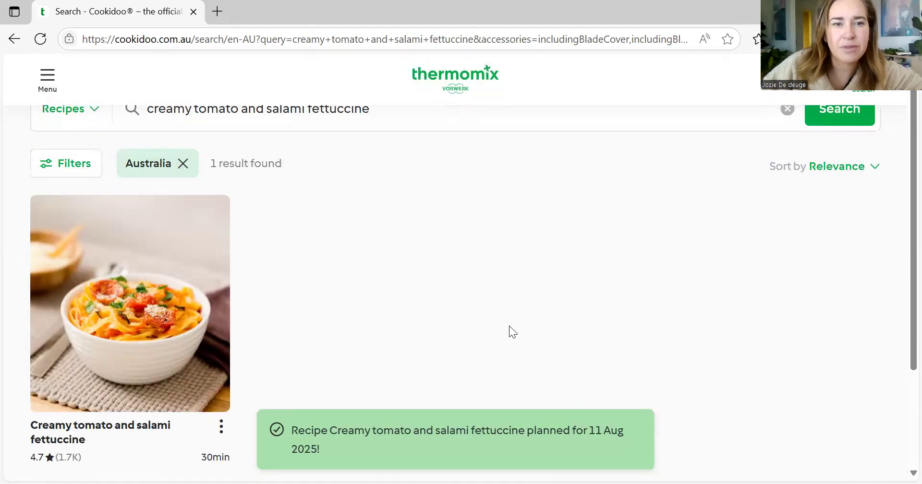
left_click_drag(380, 152, 105, 162)
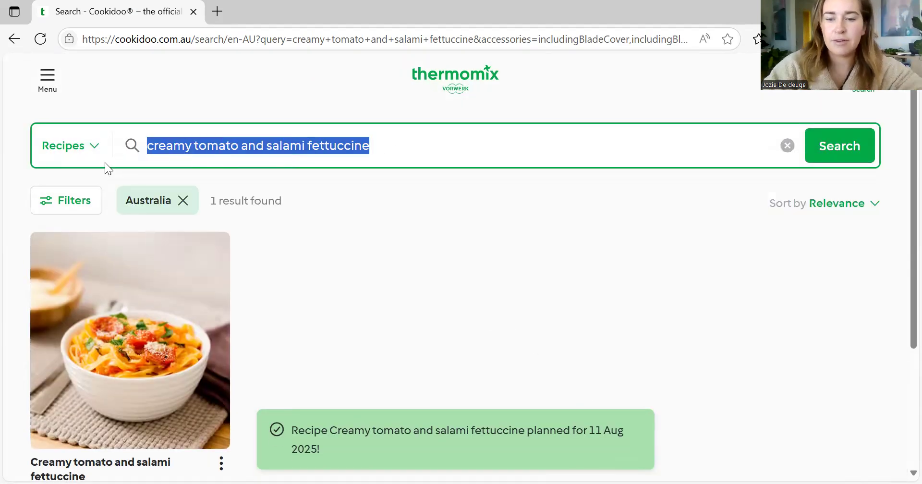
key("BackSpace")
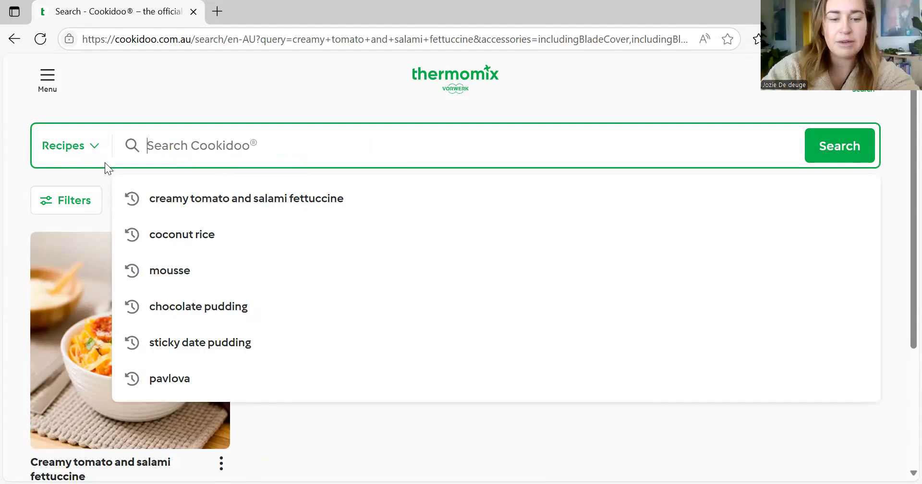
type("meatball")
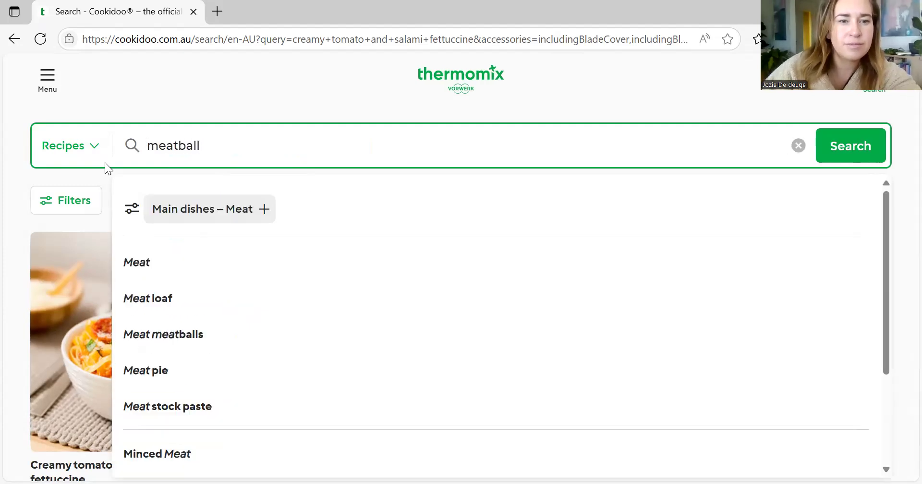
left_click(215, 246)
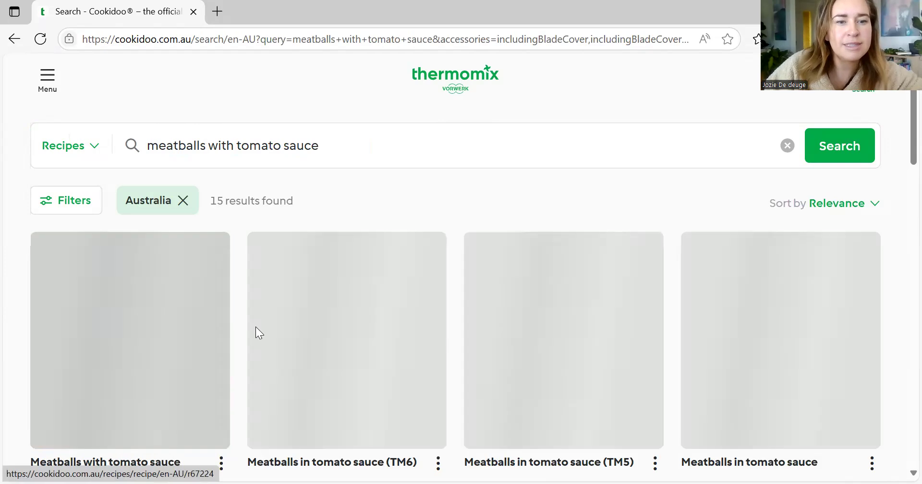
Step: Look through the meatball recipes and add Meatballs with tomato sauce to My Week for 12 August 2025
scroll(230, 307, "down", 7)
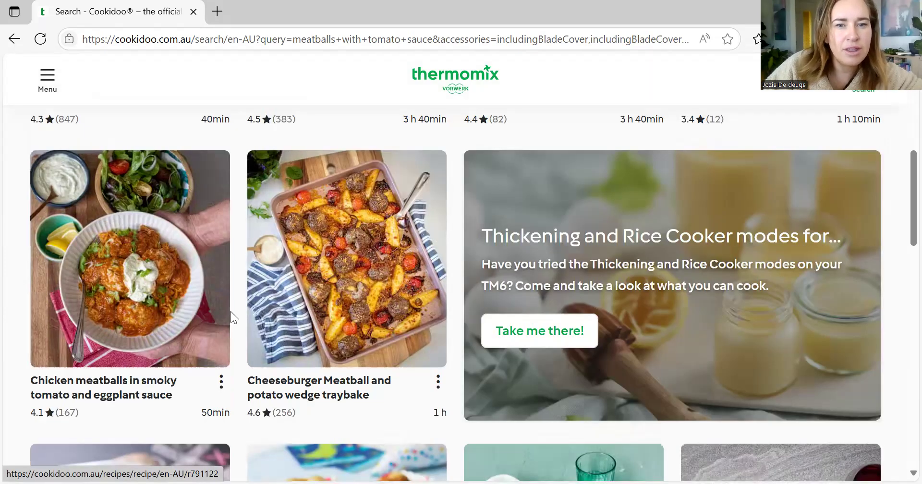
scroll(230, 312, "up", 4)
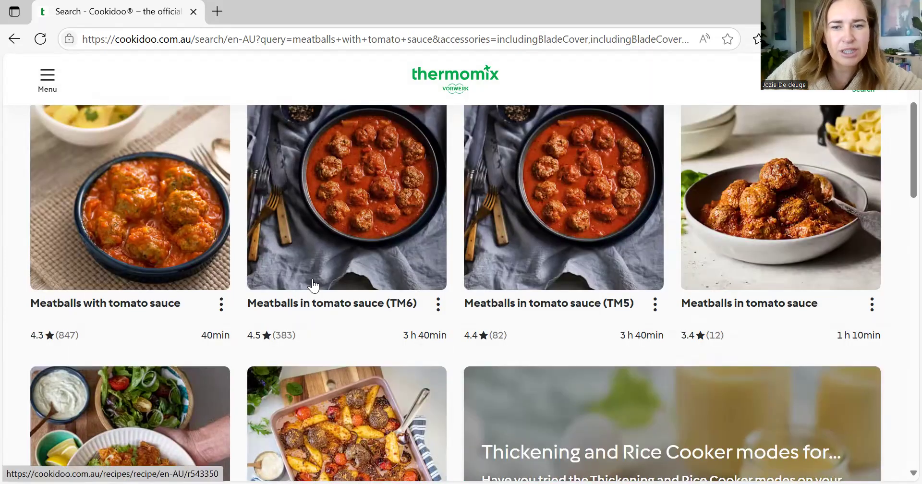
scroll(389, 309, "up", 1)
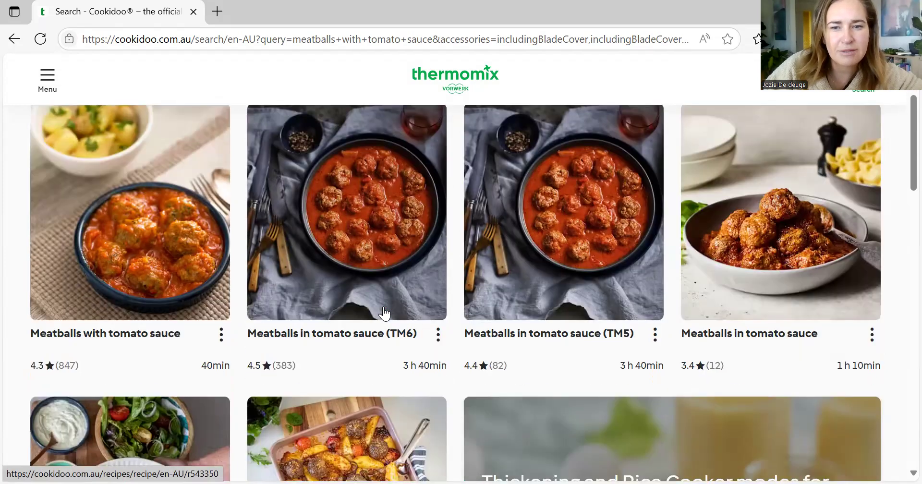
scroll(528, 288, "down", 1)
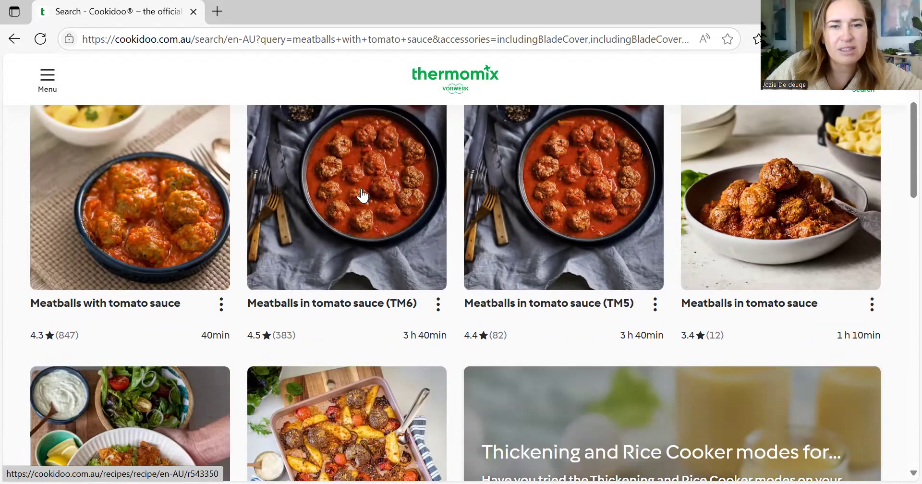
left_click(222, 304)
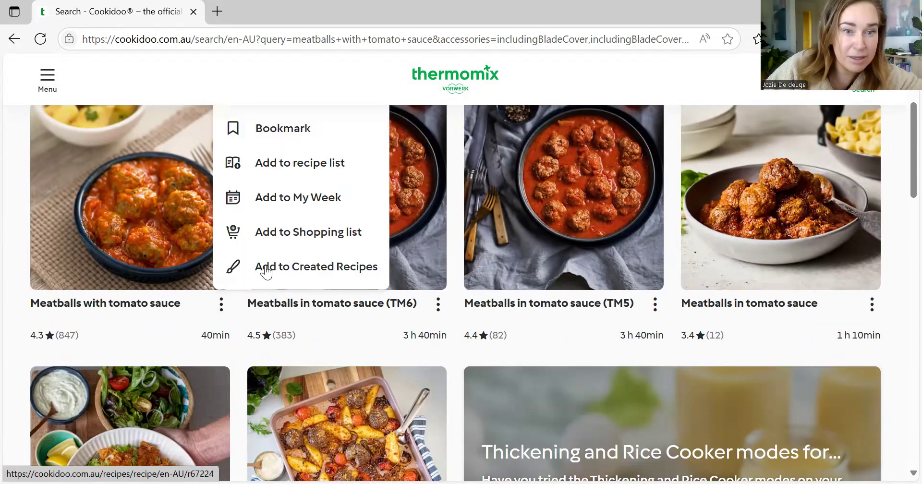
left_click(307, 209)
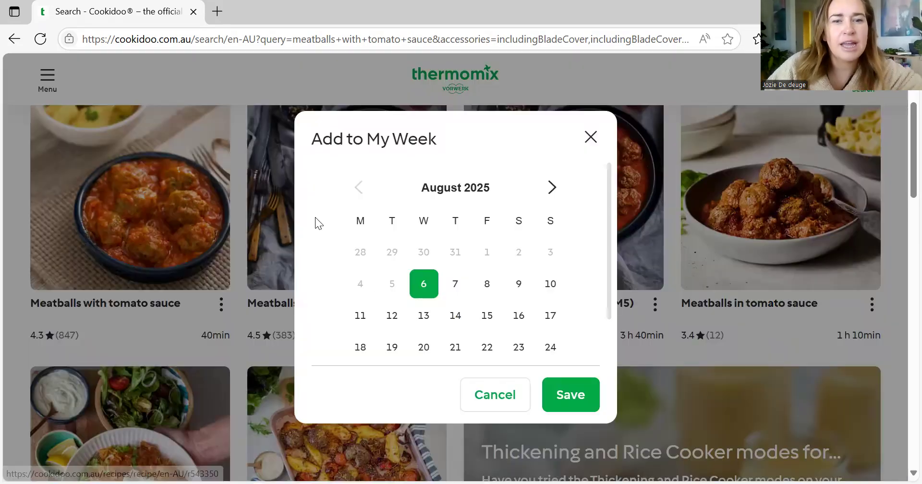
left_click(393, 315)
left_click(586, 398)
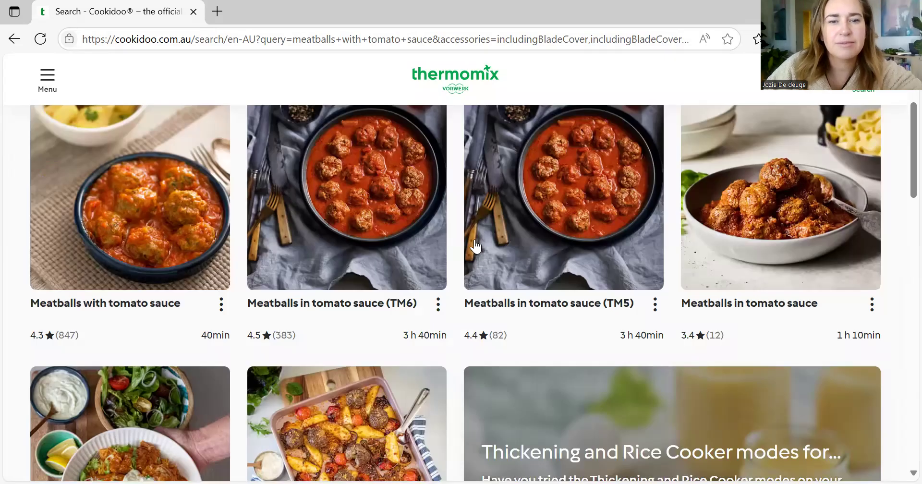
Step: Replace the search term with the suggested "creamy coconut chicken curry" and run the recipe search
scroll(374, 176, "up", 3)
left_click_drag(350, 160, 99, 152)
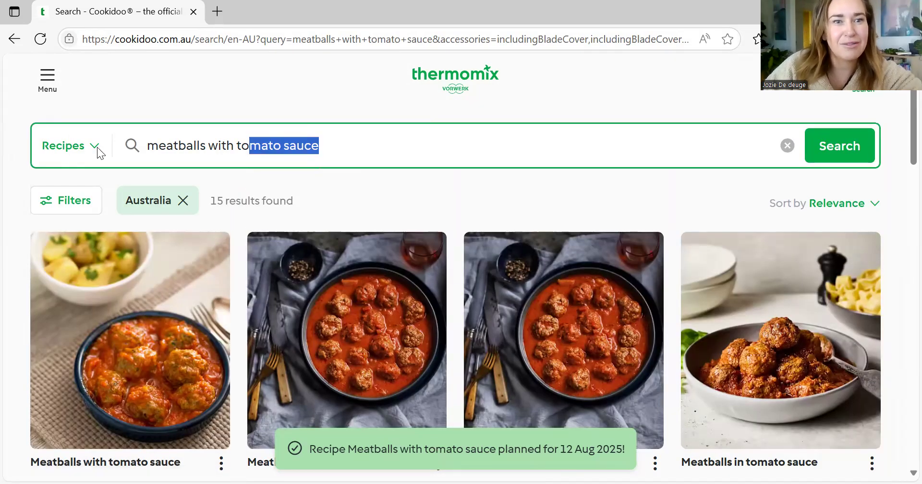
key("BackSpace")
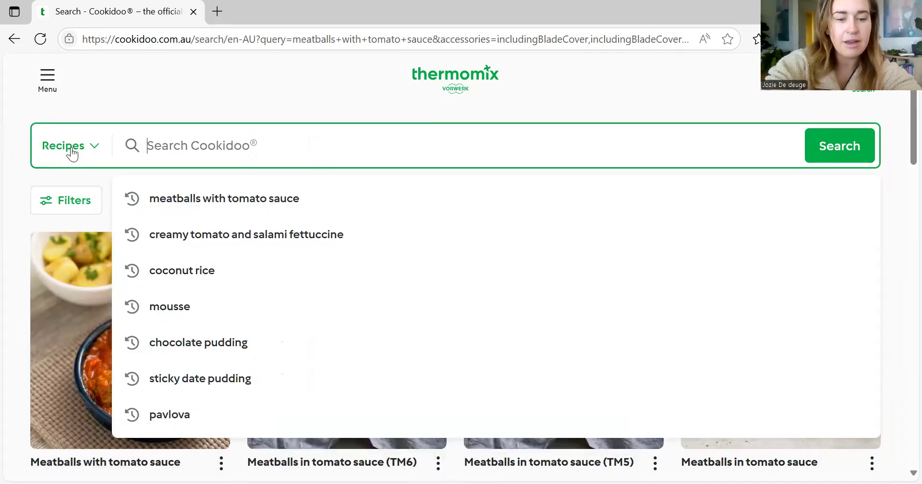
type("creamy")
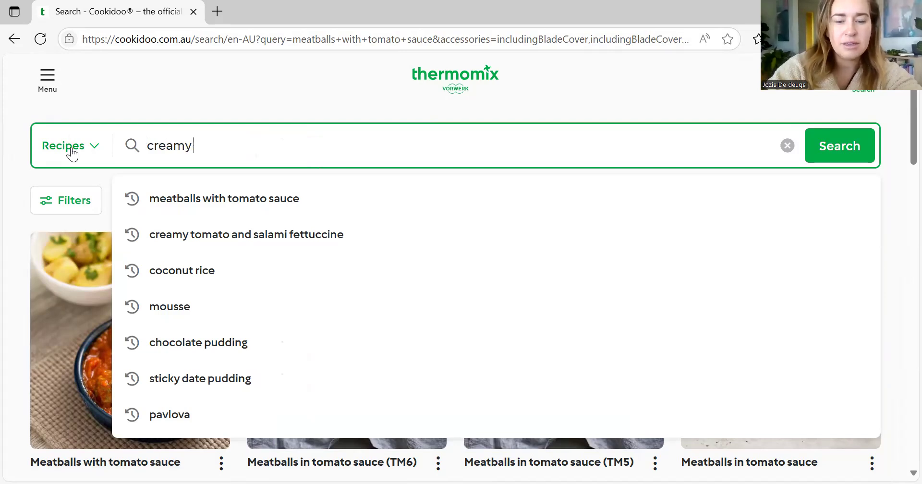
type(" coco")
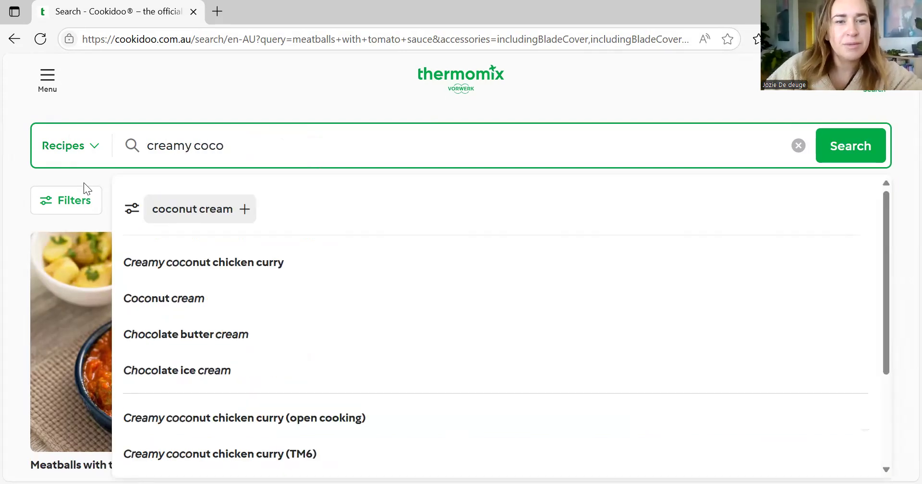
left_click(279, 274)
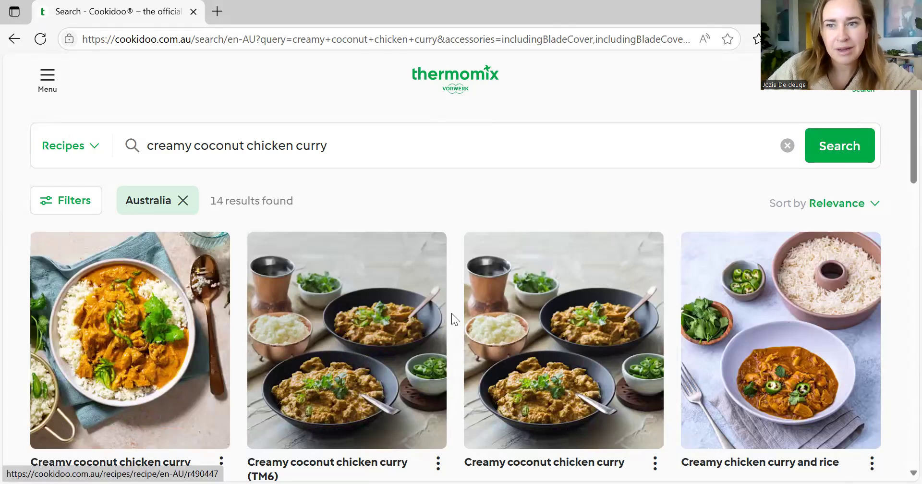
Step: Compare the curry recipes and add Creamy coconut chicken curry (TM6) to My Week for 13 August 2025
scroll(451, 313, "down", 2)
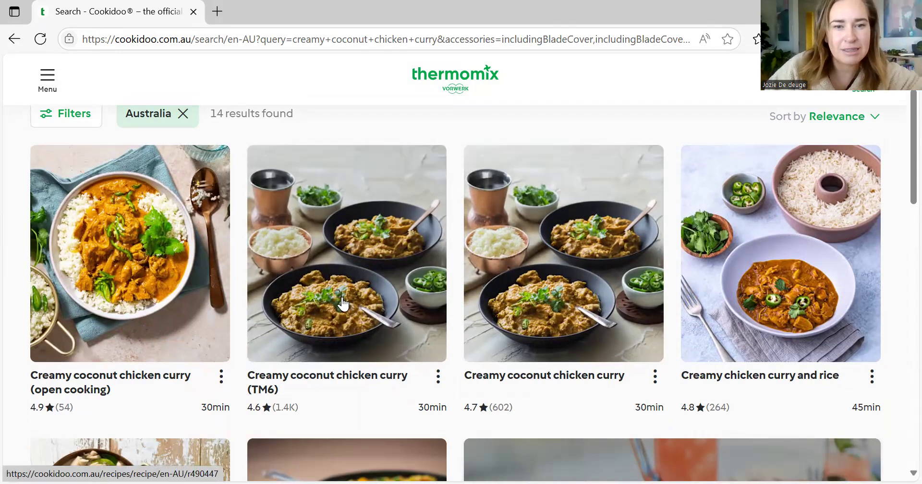
scroll(368, 305, "down", 2)
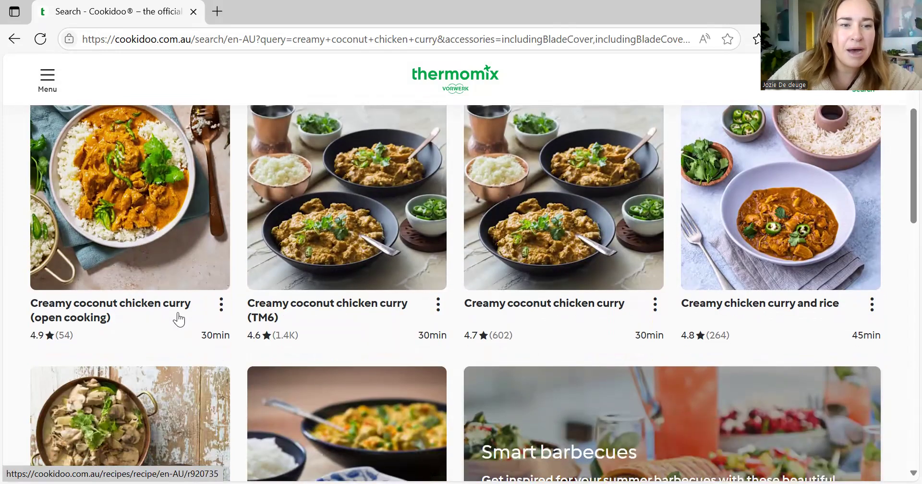
scroll(212, 288, "up", 2)
scroll(418, 288, "down", 2)
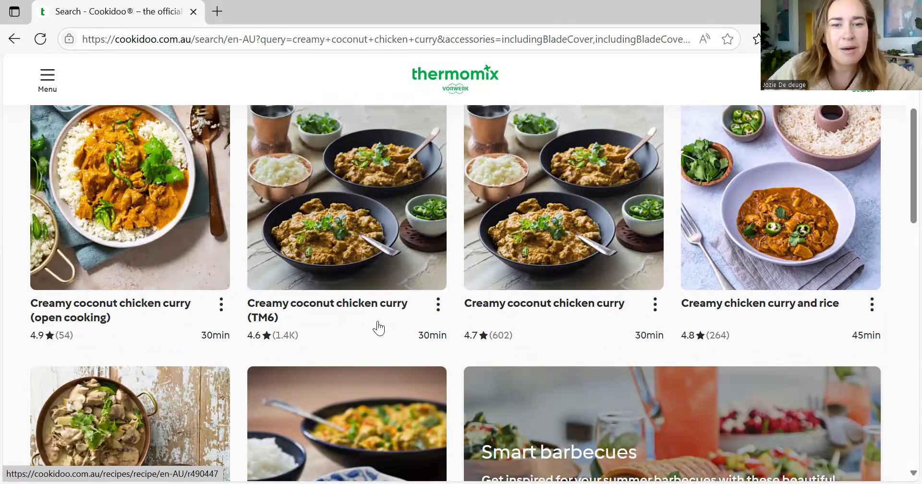
left_click(436, 305)
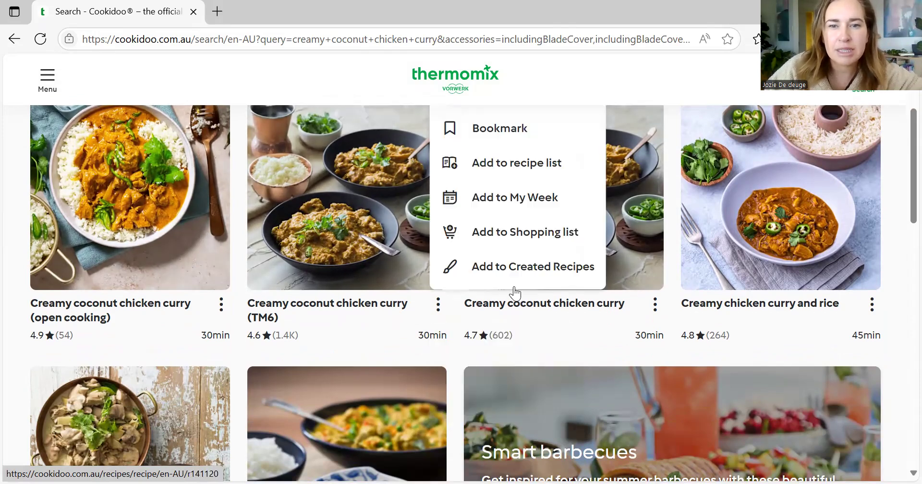
left_click(517, 206)
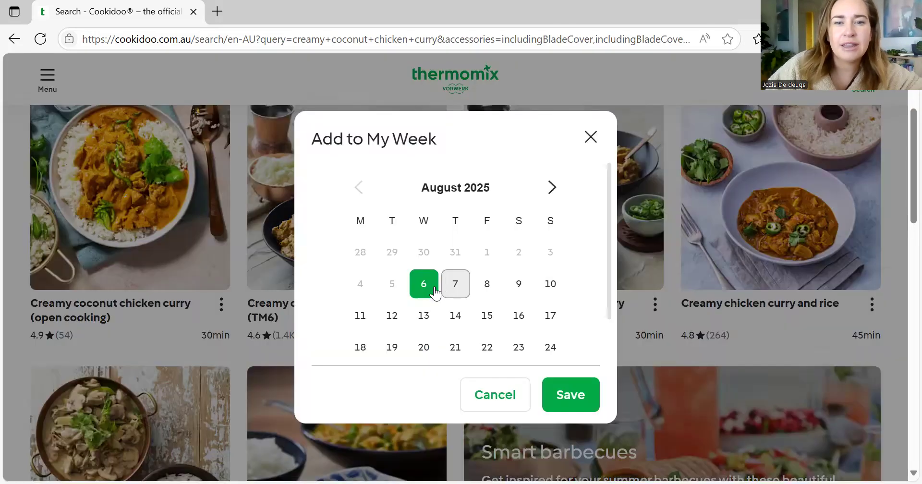
left_click(424, 315)
left_click(581, 395)
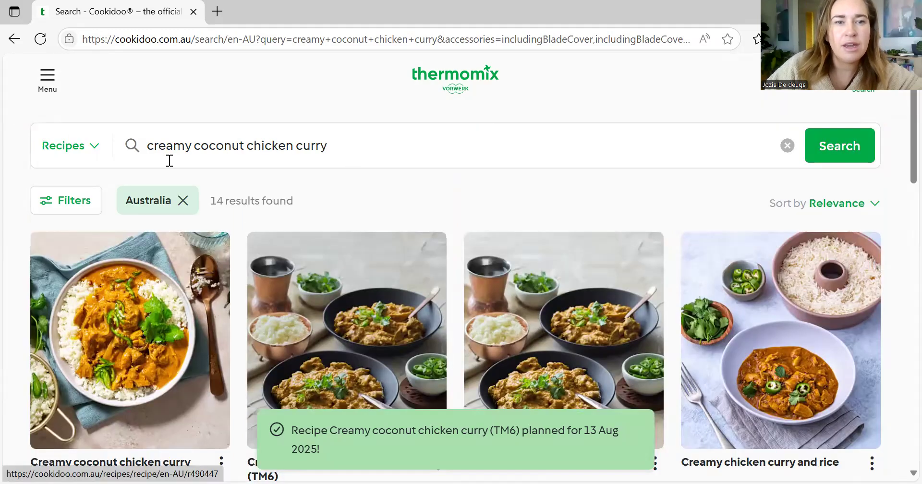
Step: Replace the search term with "sweet and sour pork" and run the recipe search
triple_click(170, 160)
key("BackSpace")
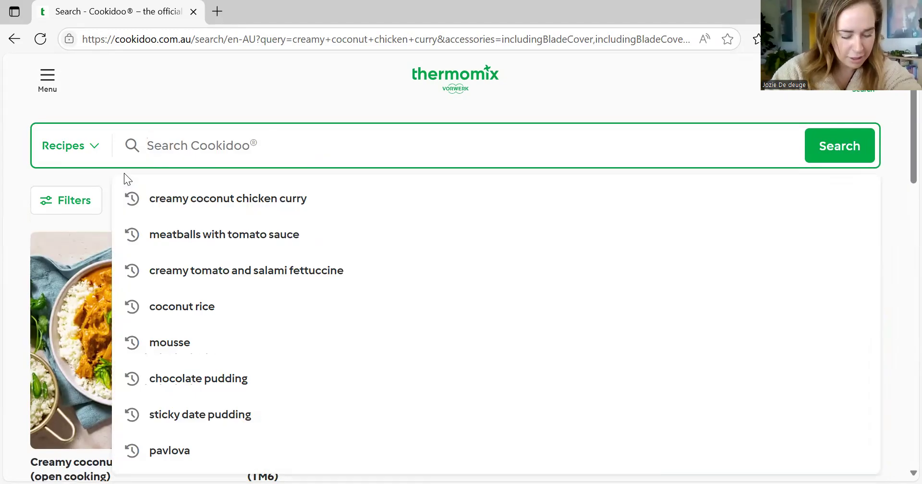
type("sweet and sour pork")
left_click(168, 200)
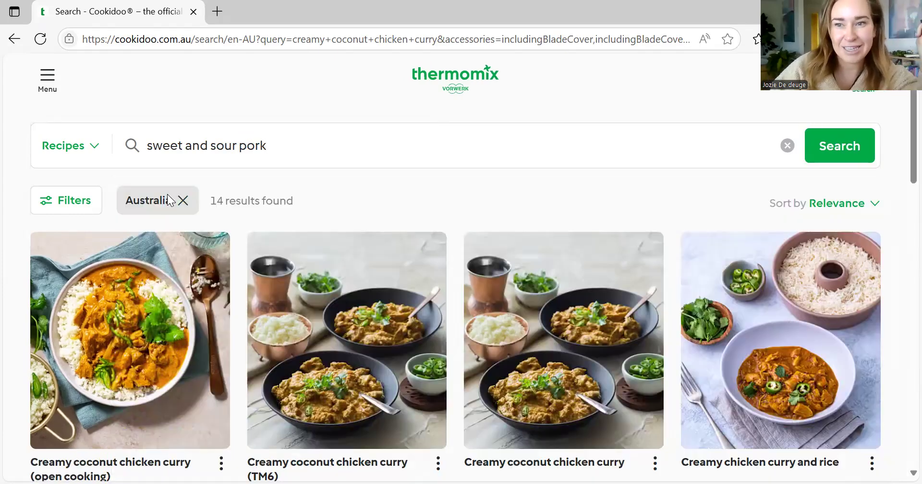
Step: Add the Sweet and sour pork recipe to My Week for 14 August 2025
scroll(235, 319, "down", 3)
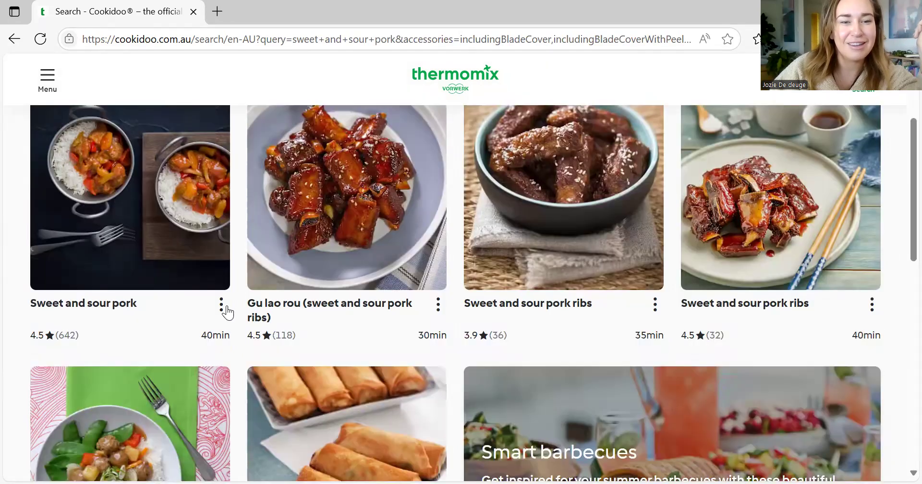
left_click(222, 307)
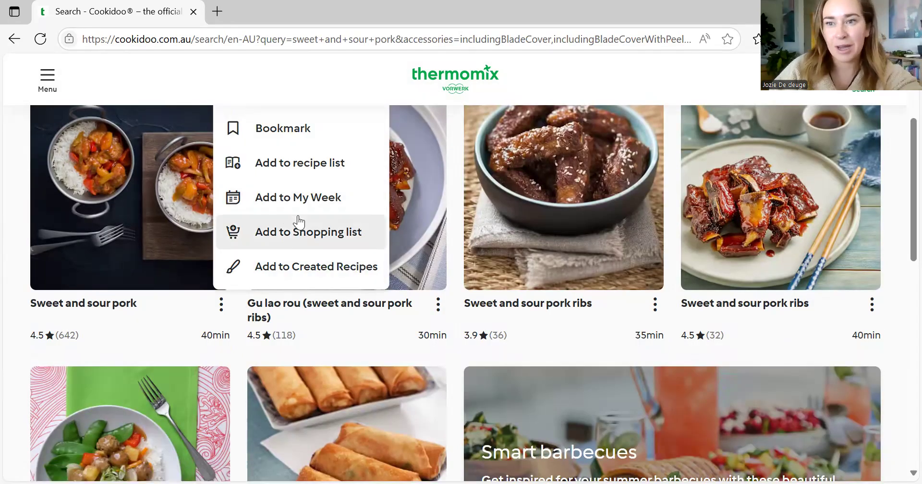
left_click(321, 205)
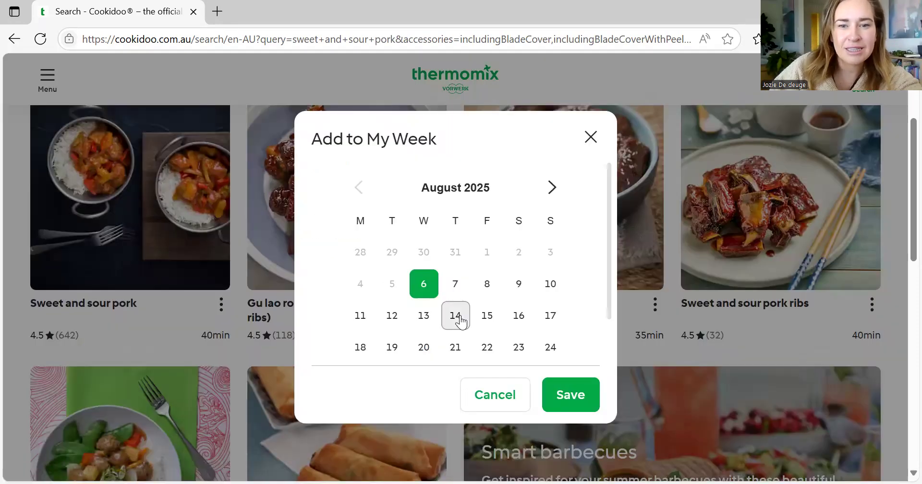
left_click(456, 315)
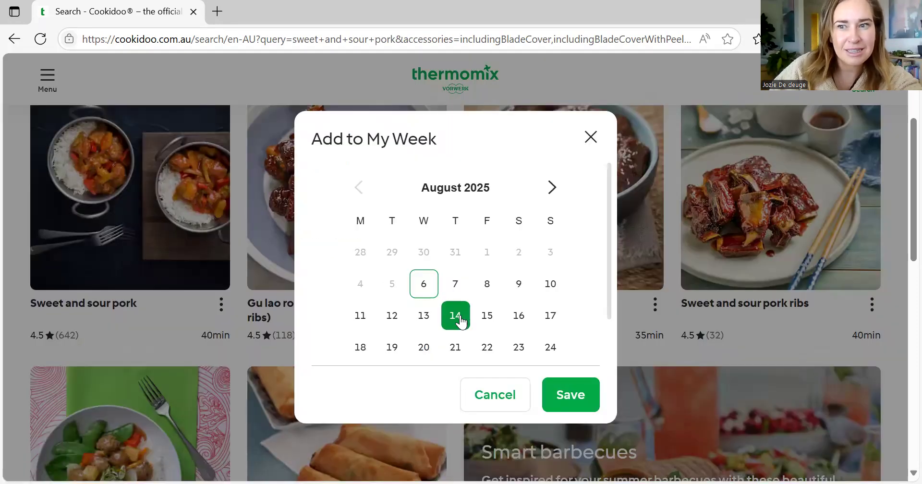
left_click(576, 390)
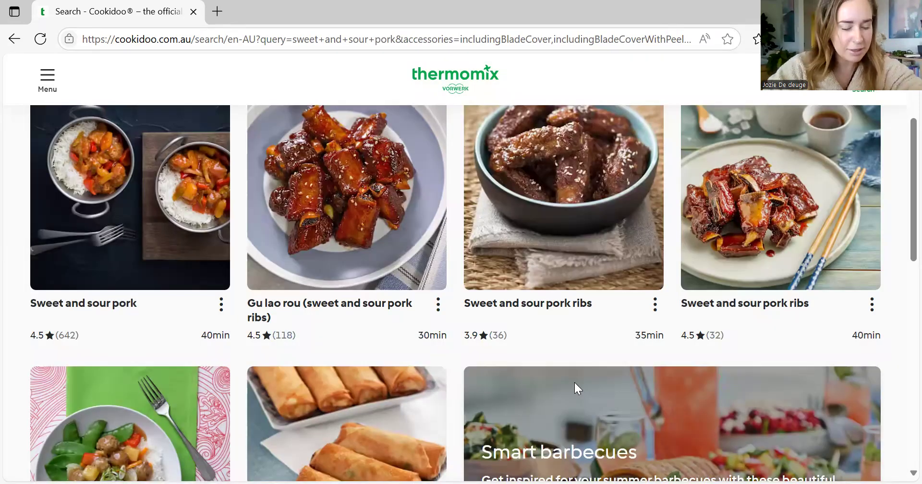
Step: Replace the search term with "pizza dough" and run the recipe search
scroll(340, 221, "up", 3)
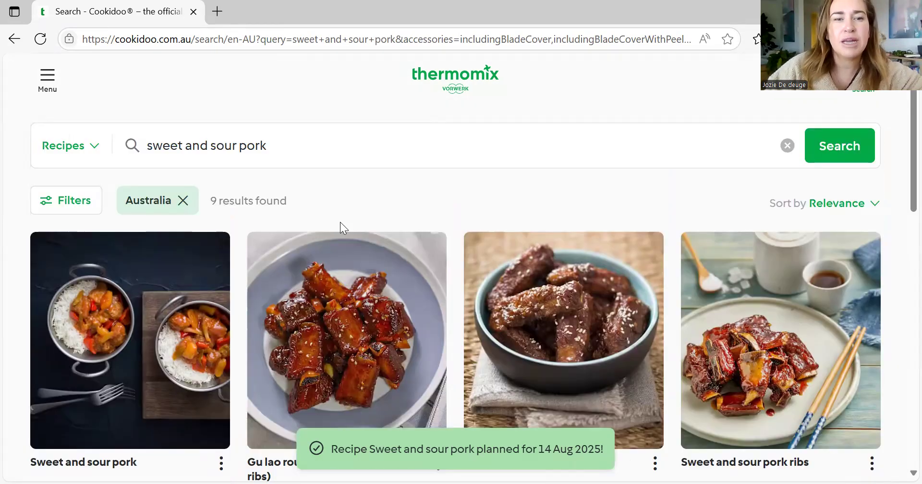
left_click_drag(294, 153, 210, 147)
left_click_drag(132, 149, 127, 152)
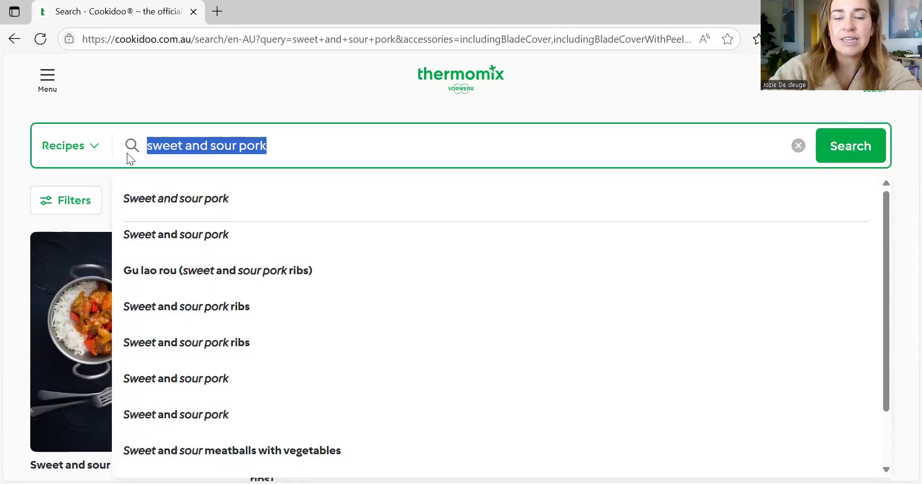
key("BackSpace")
type("pi")
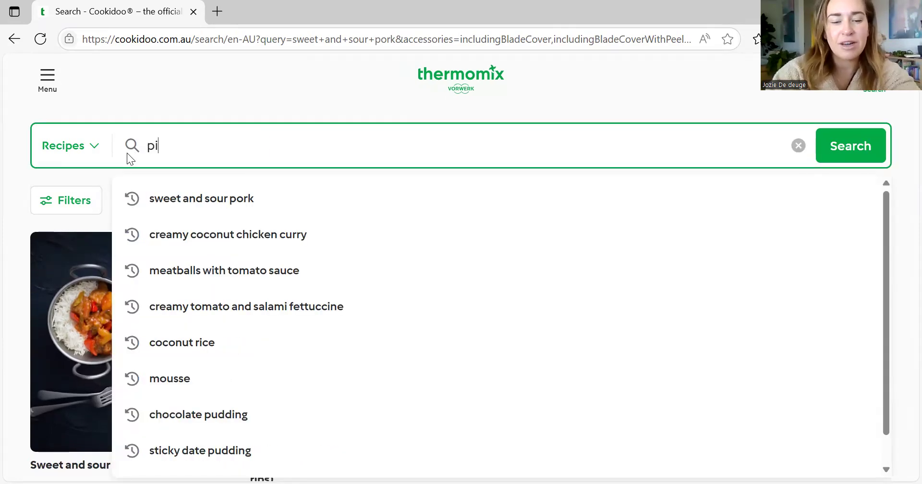
type("zza dough")
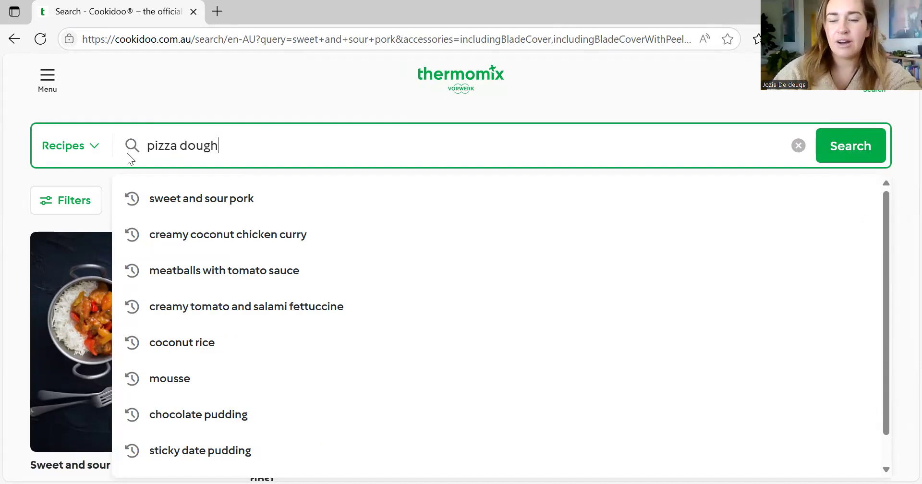
key("Return")
Step: Add the plain Pizza dough recipe to My Week for 15 August 2025
scroll(223, 345, "down", 3)
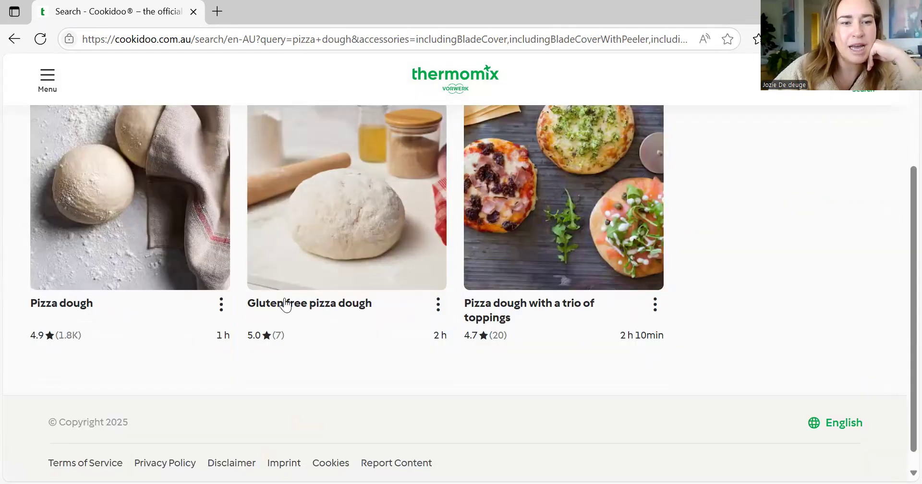
left_click(221, 304)
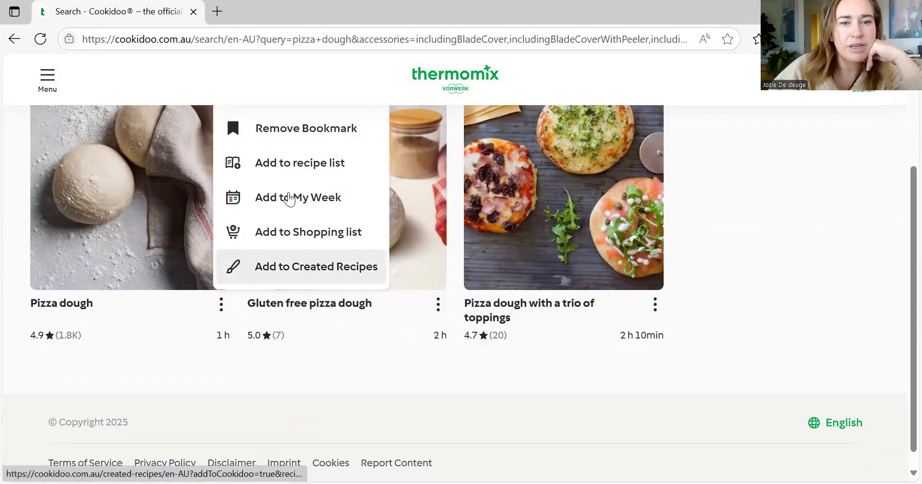
left_click(273, 197)
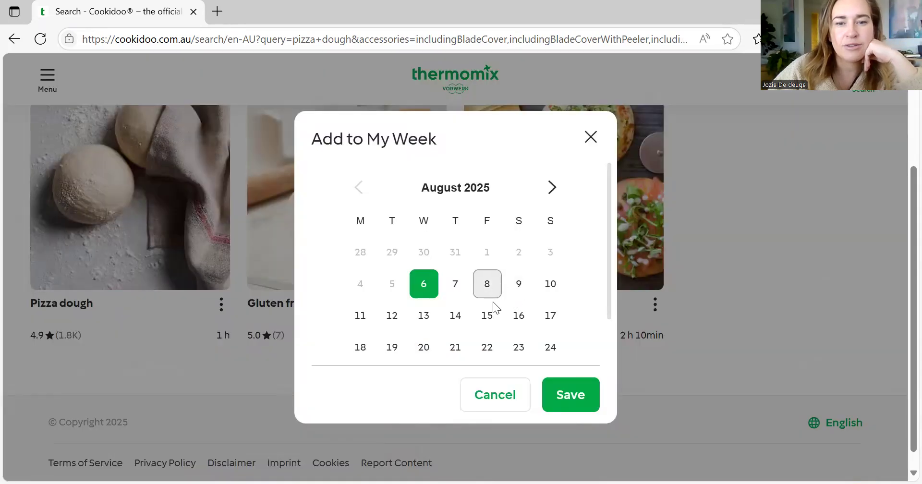
left_click(487, 315)
left_click(558, 400)
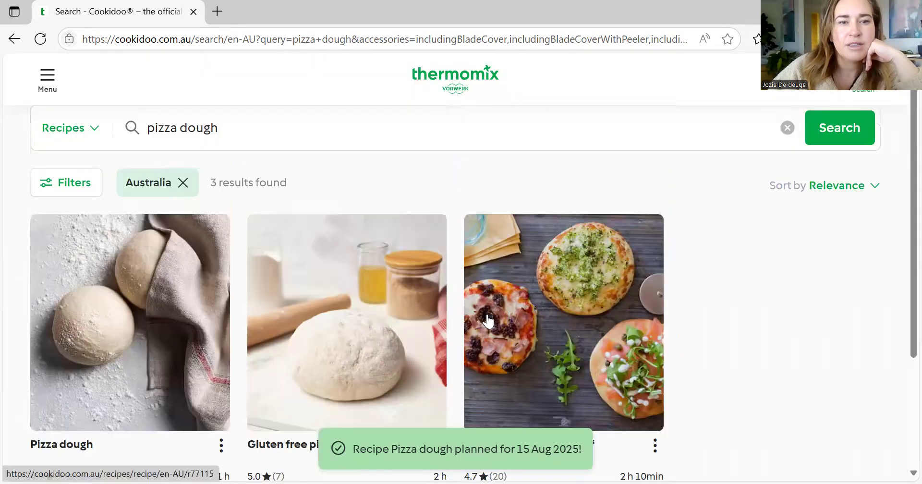
Step: Replace the search term with the suggested "beef fajitas" and run the recipe search
key("BackSpace")
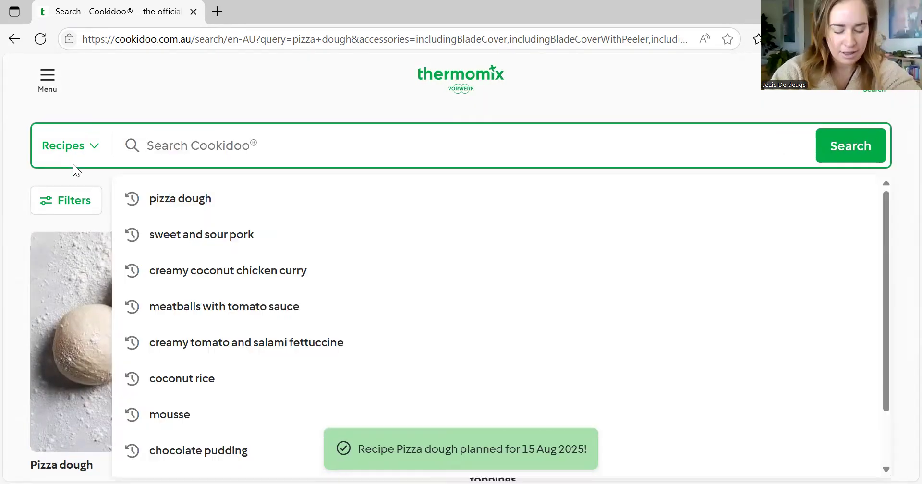
type("be")
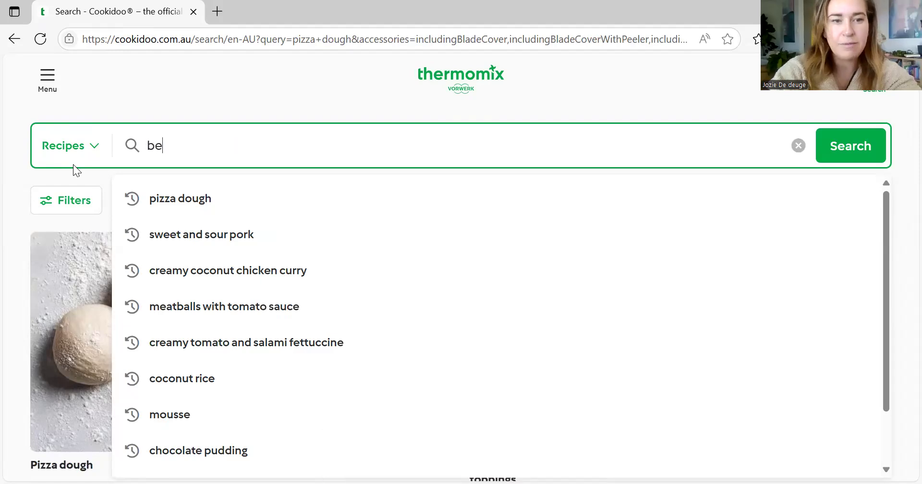
type("ef faji")
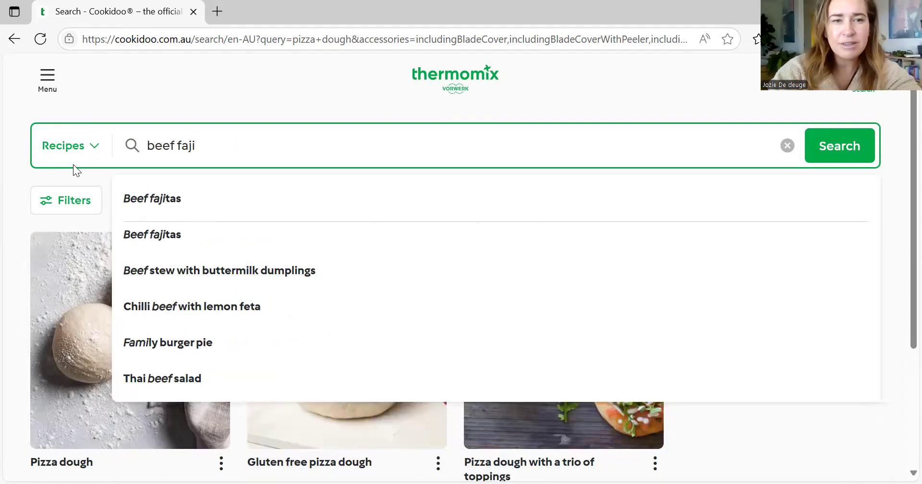
left_click(150, 198)
Step: Add the Beef fajitas recipe to My Week for 16 August 2025
scroll(285, 297, "down", 3)
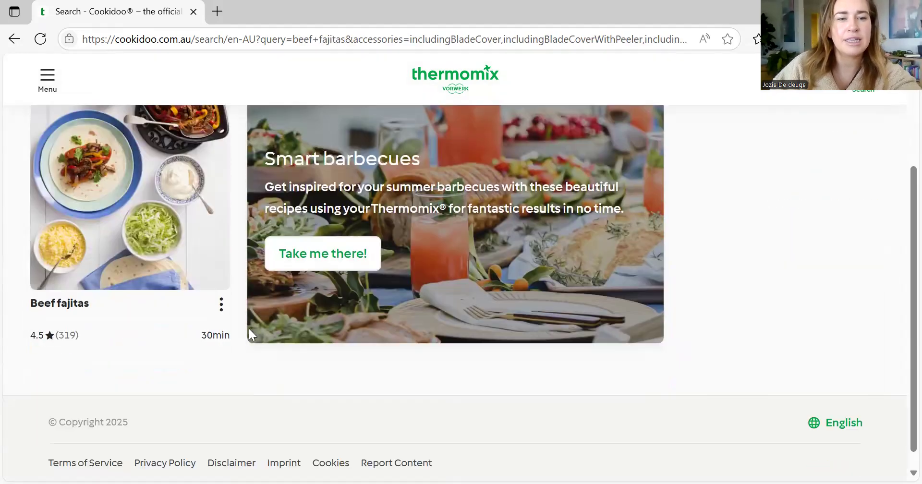
left_click(223, 317)
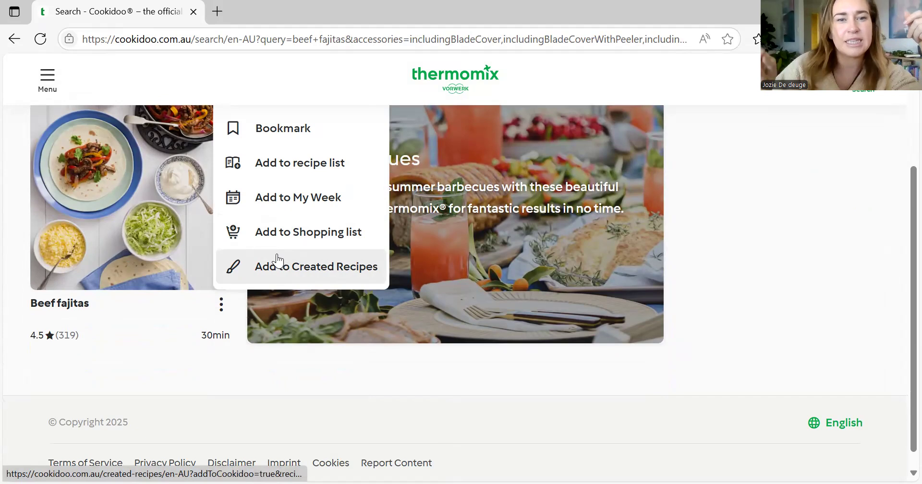
left_click(299, 194)
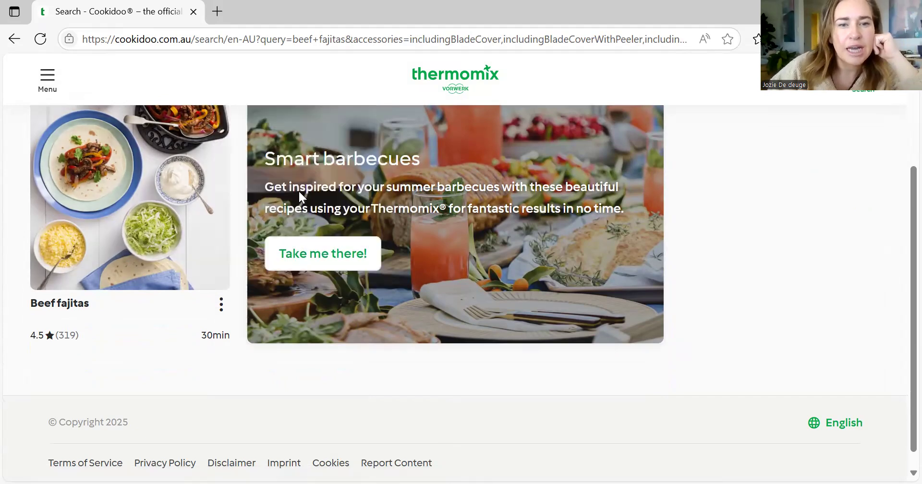
left_click(520, 316)
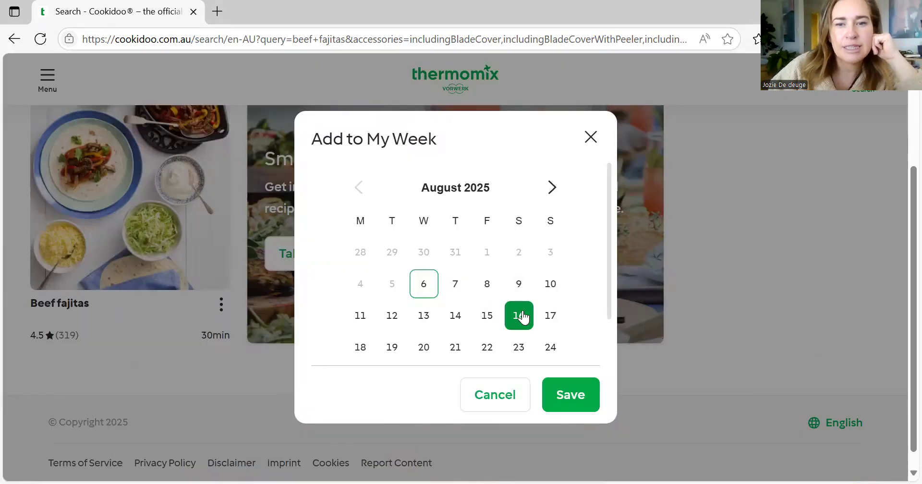
left_click(568, 387)
Step: Replace the search term with the suggested "Pasta e fagioli" and run the recipe search
left_click(262, 146)
key("BackSpace")
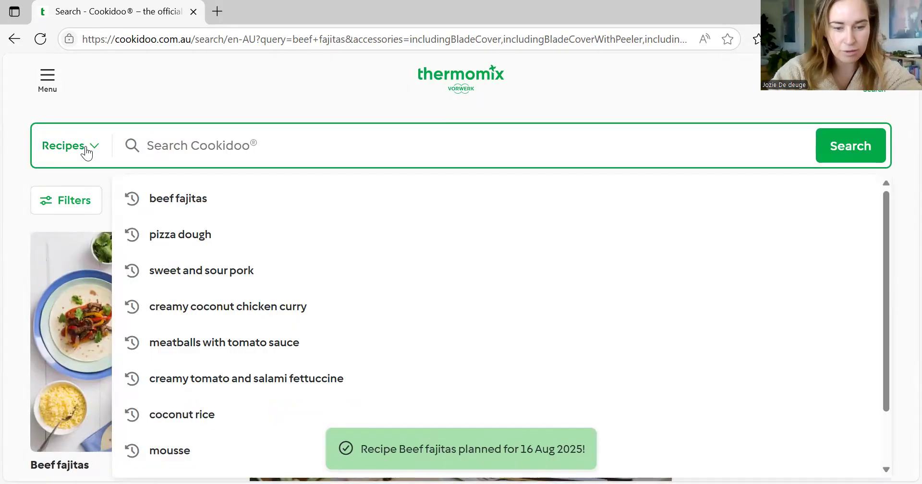
type("fast")
key("BackSpace")
key("BackSpace")
key("BackSpace")
key("BackSpace")
type("p")
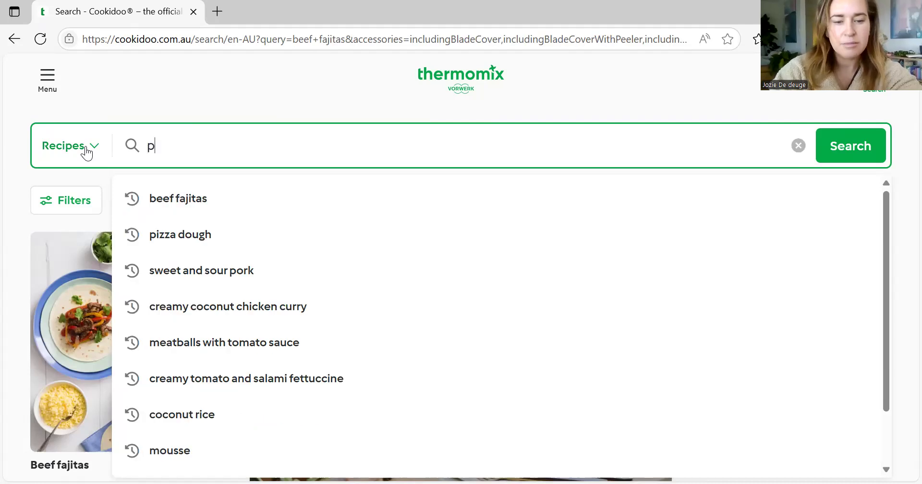
type("asta e ")
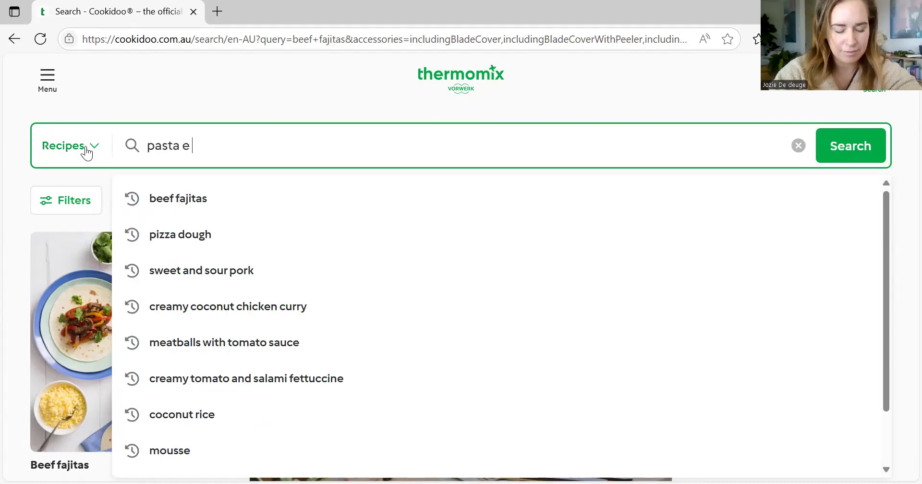
type("fag")
key("BackSpace")
type("fag")
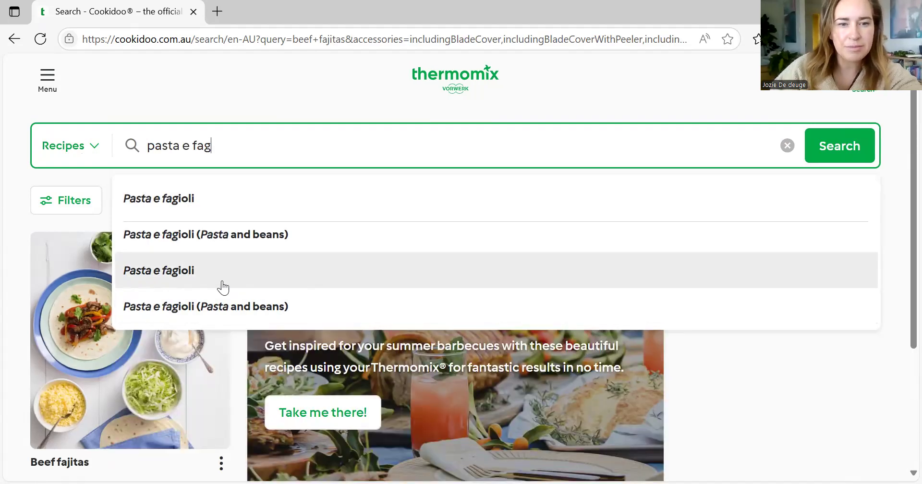
left_click(223, 287)
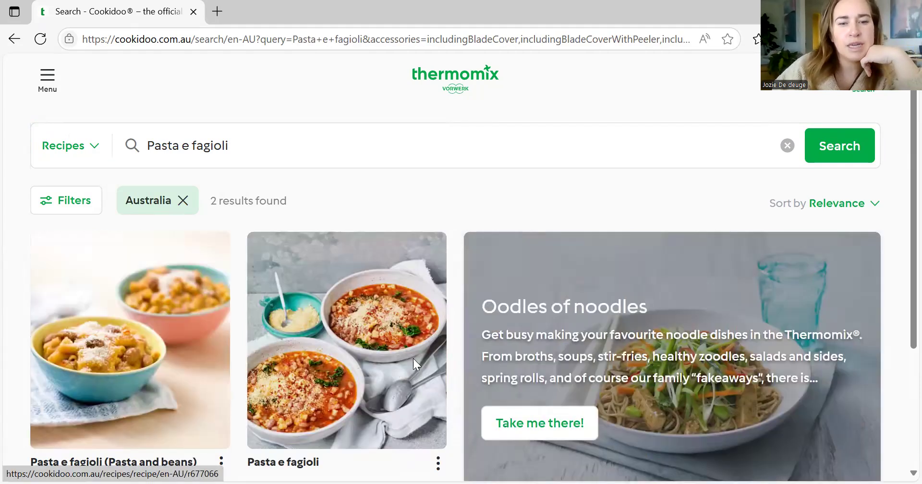
Step: Add the Pasta e fagioli recipe, not the Pasta and beans version, to My Week for 17 August 2025
scroll(412, 358, "down", 3)
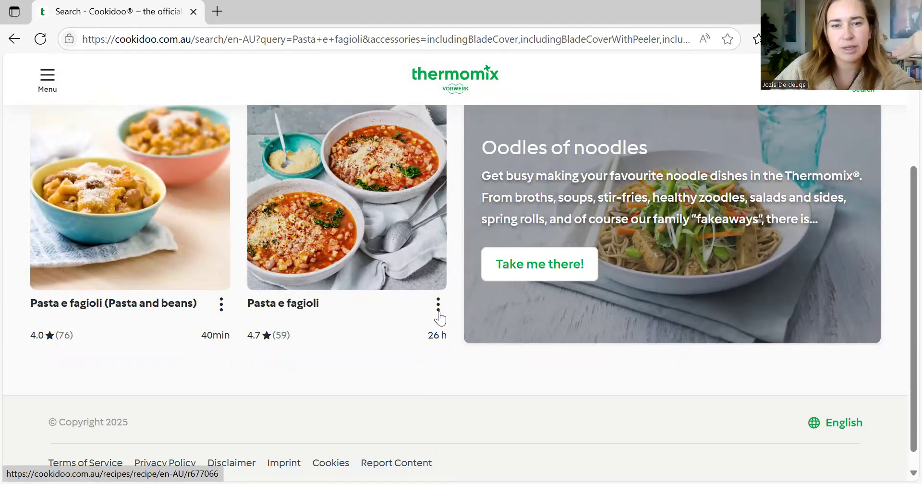
left_click(439, 311)
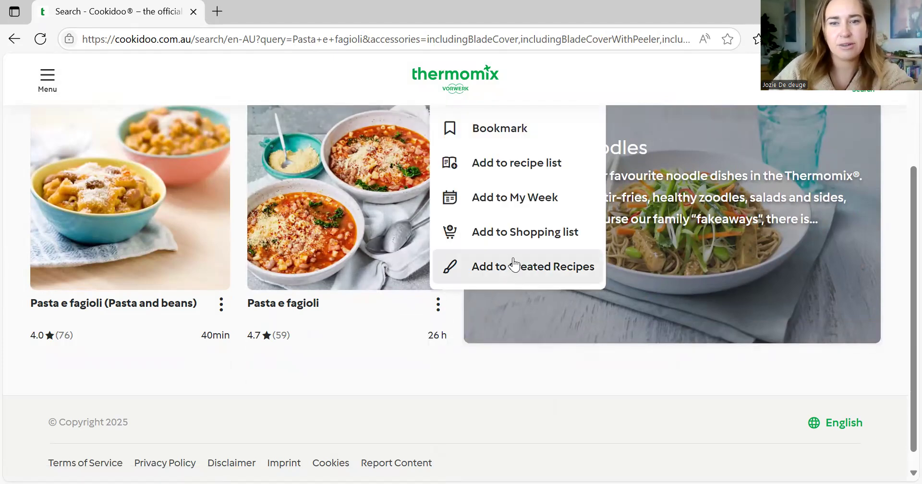
left_click(536, 214)
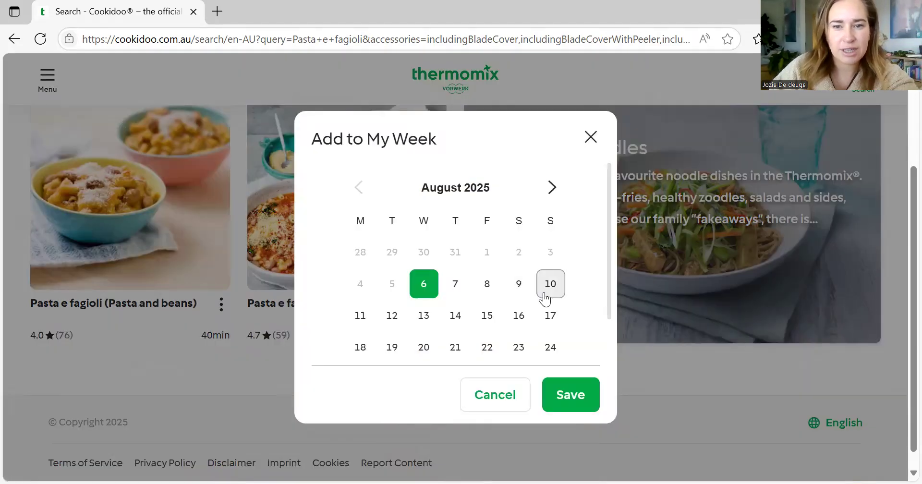
left_click(552, 317)
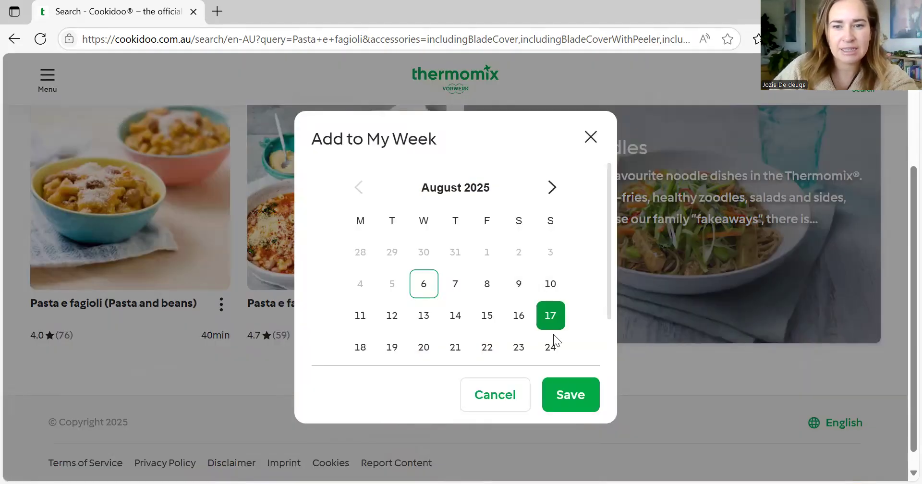
left_click(567, 399)
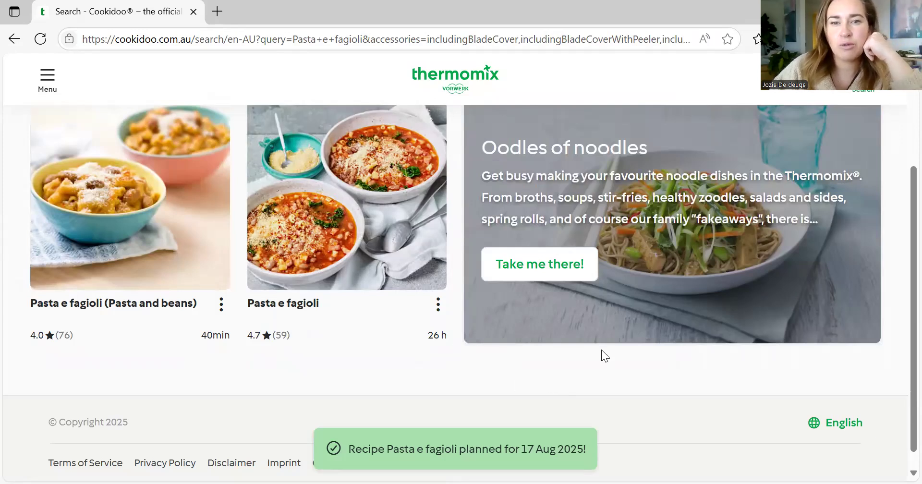
Step: Open the My Week calendar and look over the recipes planned from 6 to 10 August 2025
scroll(606, 348, "up", 3)
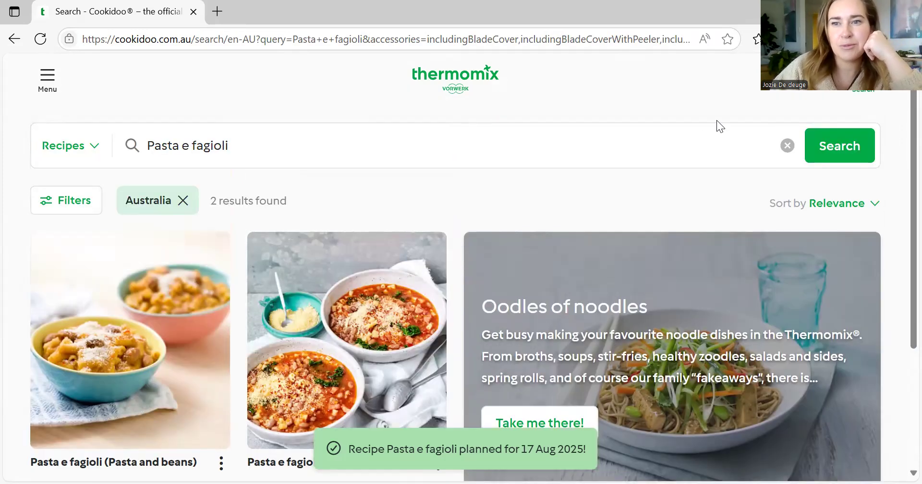
scroll(714, 404, "down", 2)
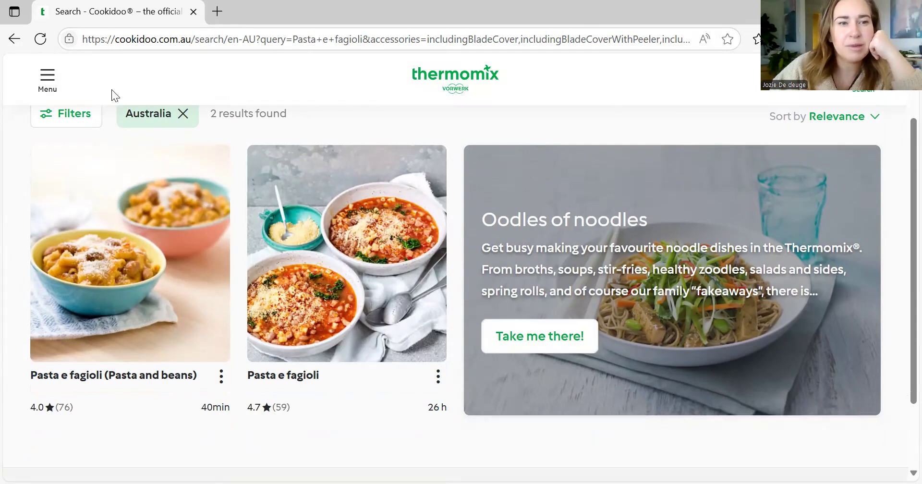
left_click(47, 78)
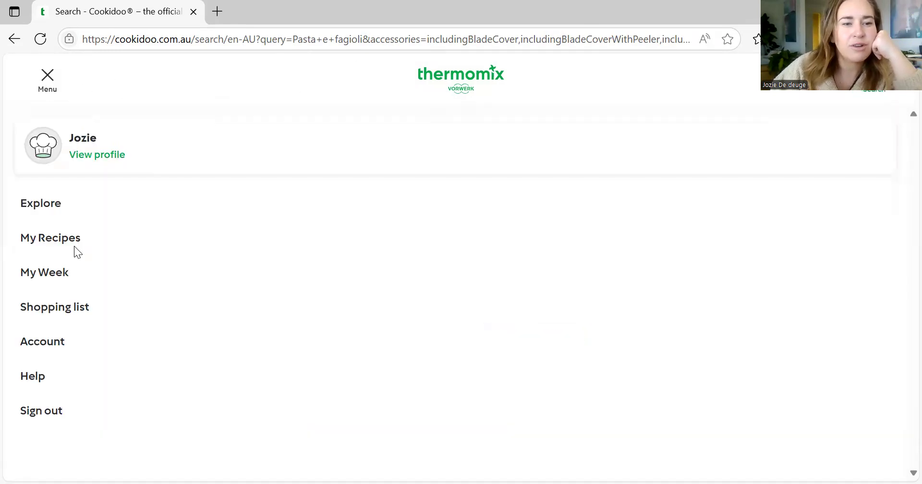
left_click(130, 281)
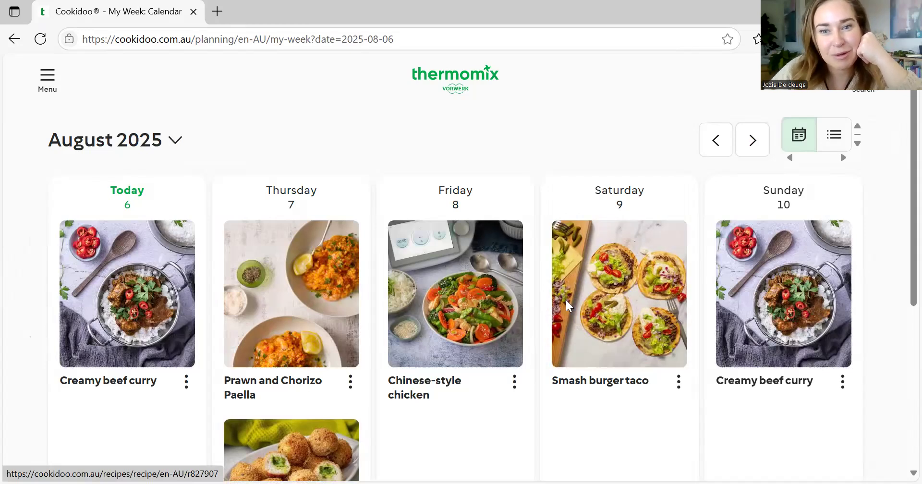
scroll(487, 312, "down", 5)
scroll(486, 312, "up", 5)
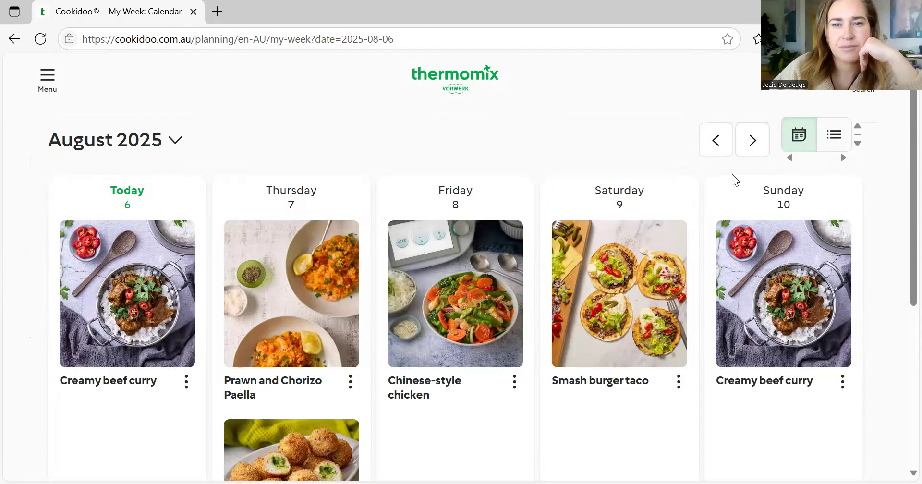
Step: Remove the Prawn and Chorizo Paella recipe from Thursday 14 August 2025 in the My Week calendar
left_click(752, 140)
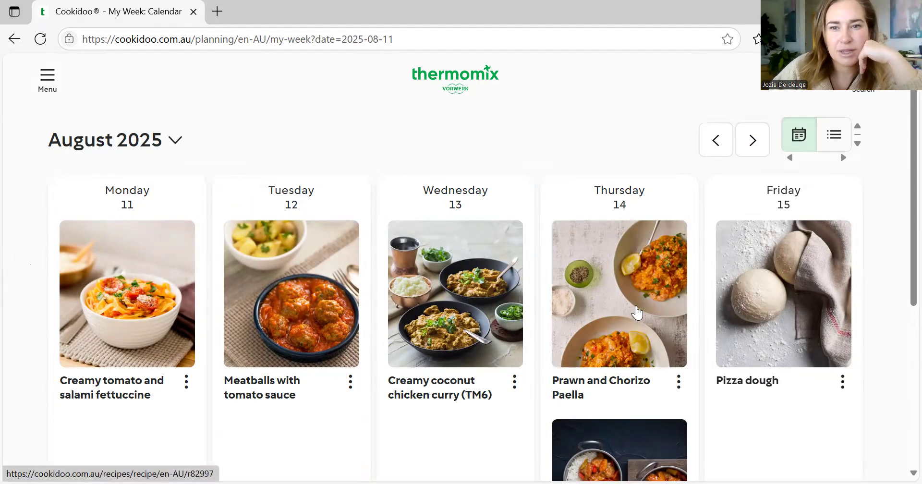
scroll(674, 240, "down", 3)
left_click(678, 237)
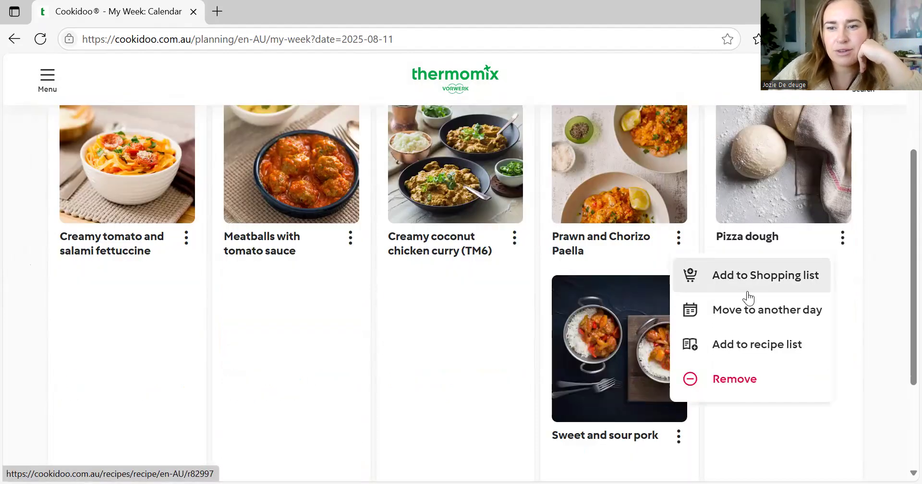
left_click(751, 378)
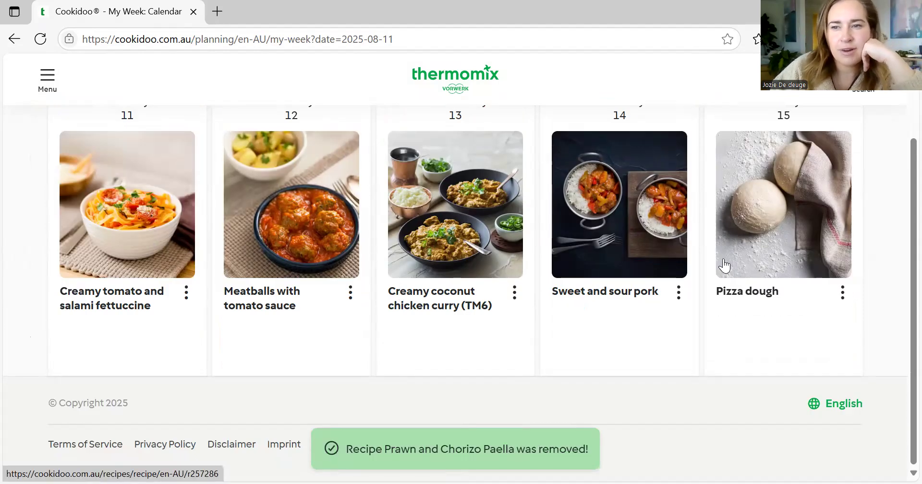
Step: Look over the recipes planned from 16 to 20 August 2025 and return to 11 to 15 August
scroll(827, 319, "up", 3)
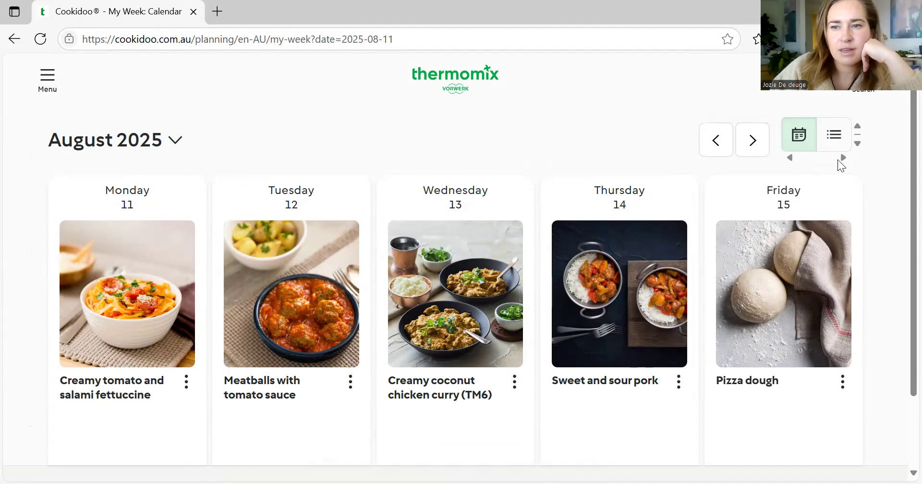
left_click(754, 142)
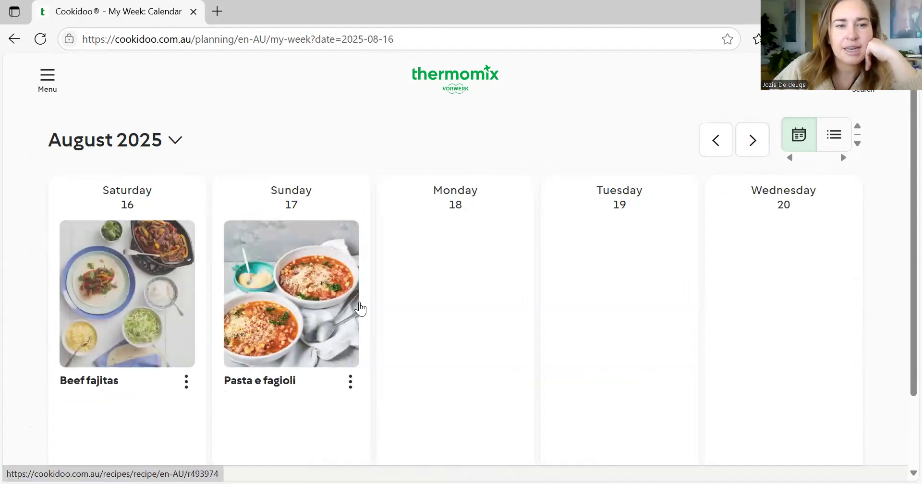
left_click(716, 140)
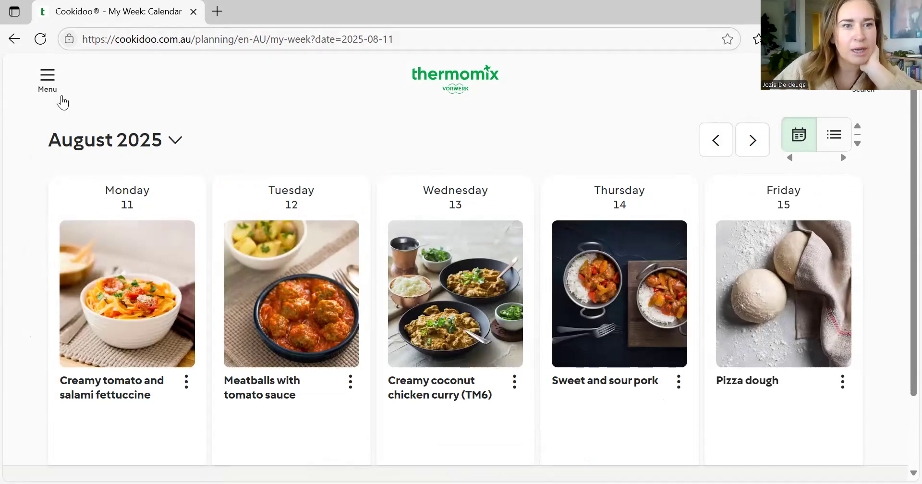
Step: Check the contents of the shopping list and go back to the My Week calendar
left_click(47, 82)
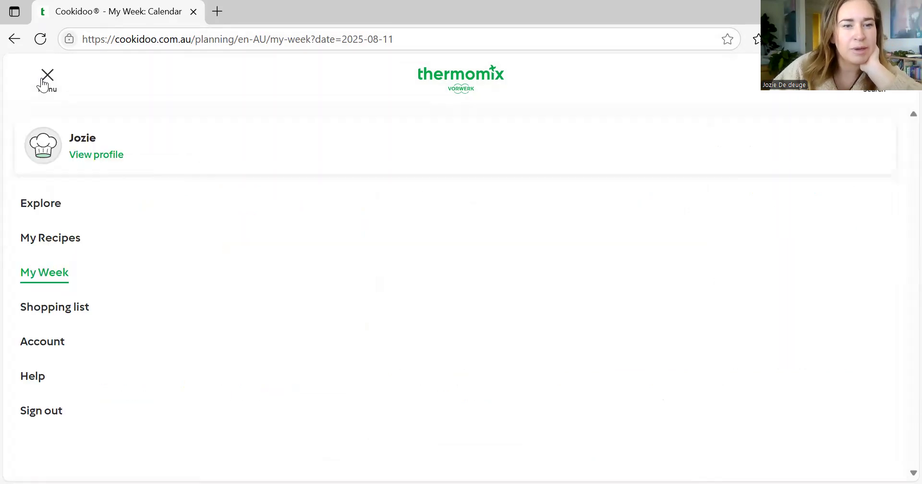
left_click(73, 311)
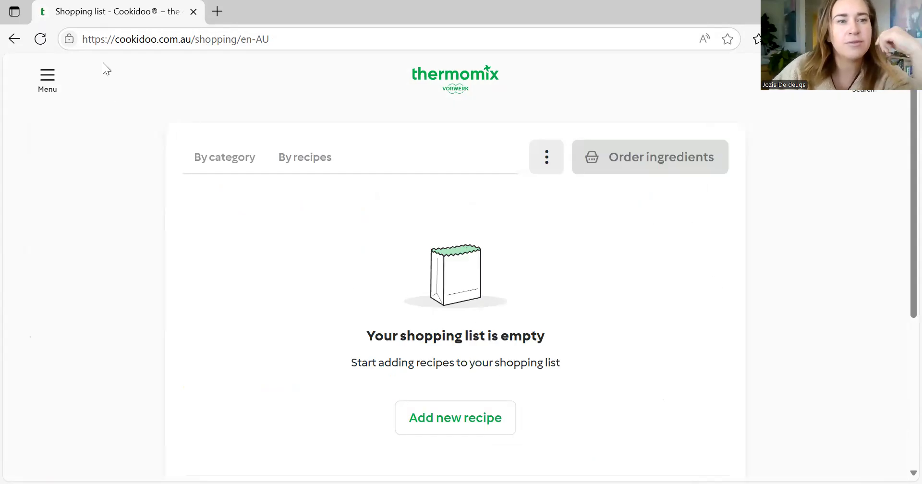
left_click(55, 85)
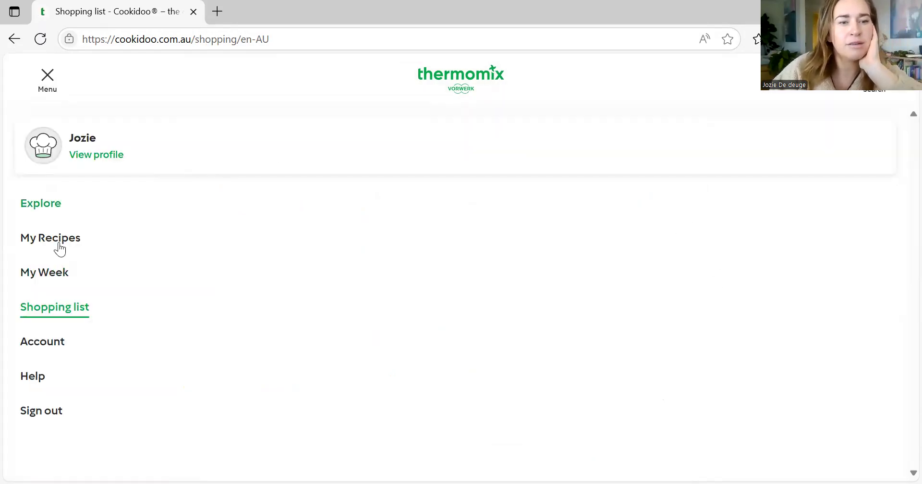
left_click(58, 268)
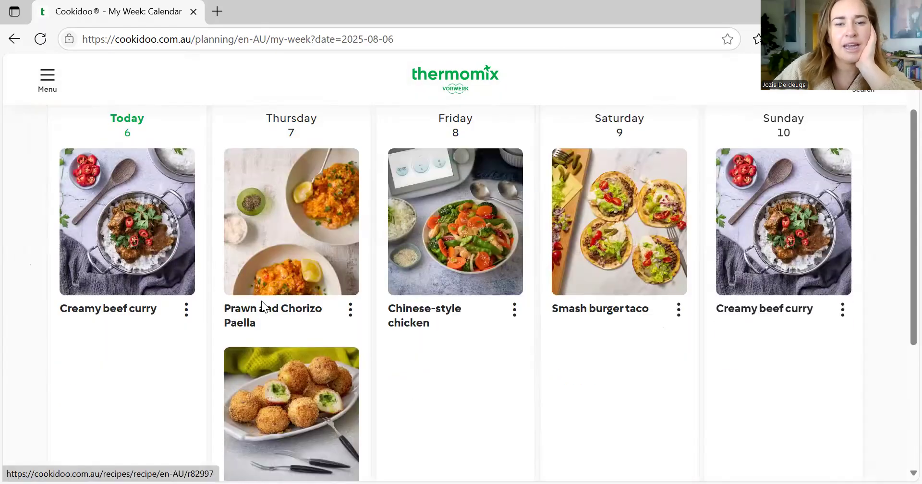
Step: Add the five recipes planned from 11 to 15 August 2025, from Creamy tomato and salami fettuccine to Pizza dough, to the shopping list
scroll(263, 299, "down", 3)
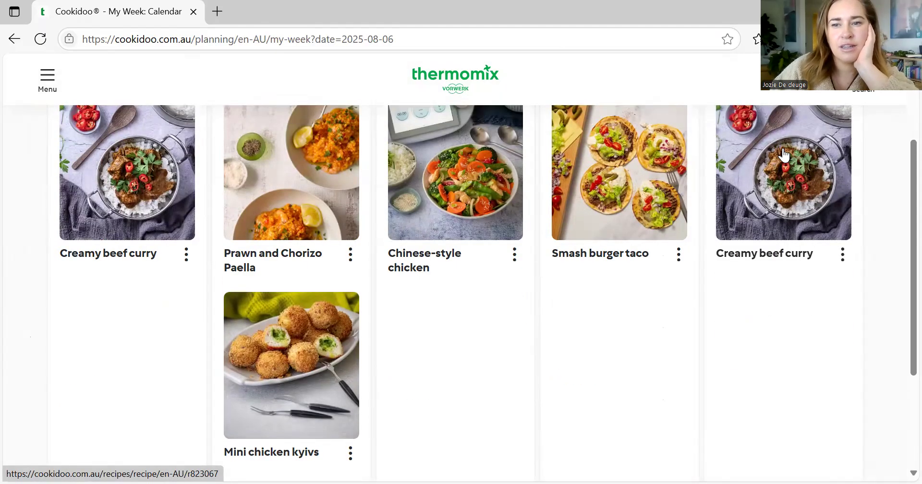
scroll(715, 217, "up", 3)
scroll(737, 336, "right", 3)
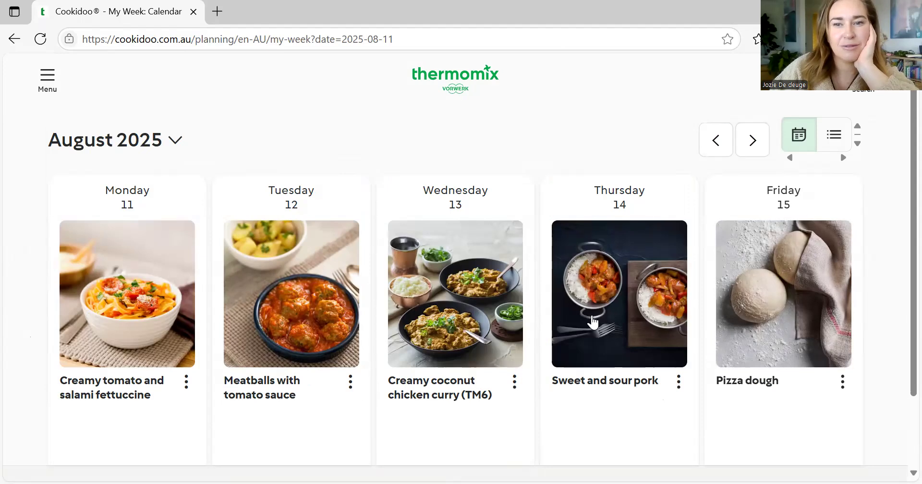
scroll(732, 287, "down", 2)
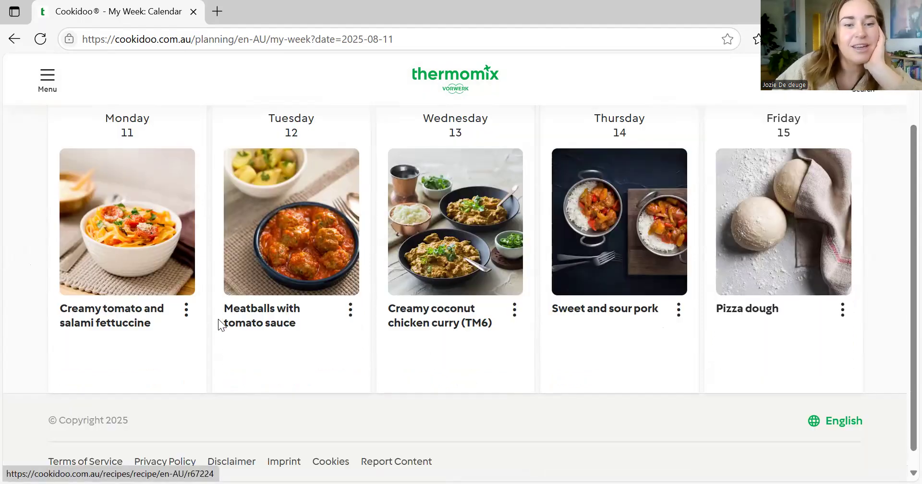
left_click(186, 309)
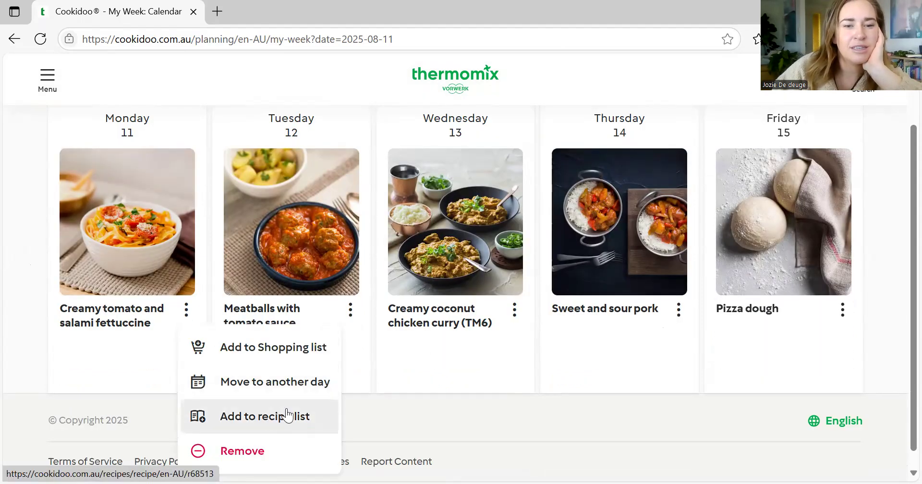
left_click(288, 348)
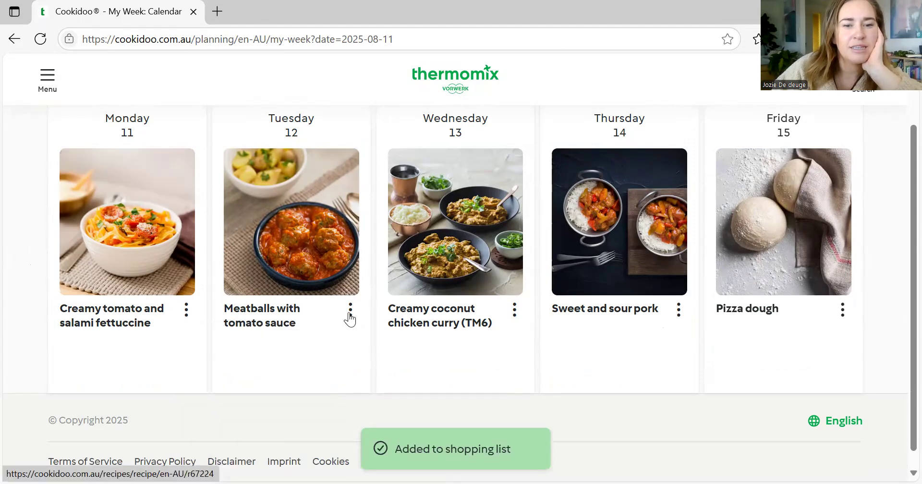
left_click(350, 311)
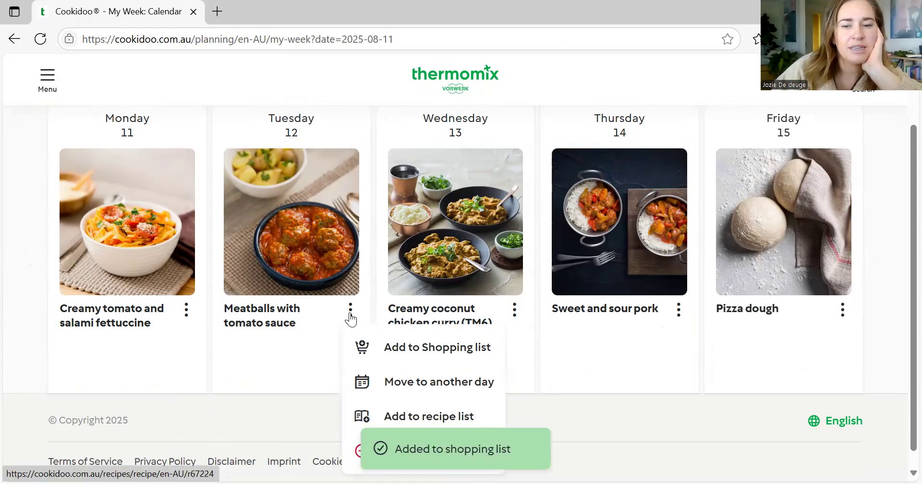
left_click(462, 359)
left_click(514, 310)
left_click(564, 351)
left_click(679, 310)
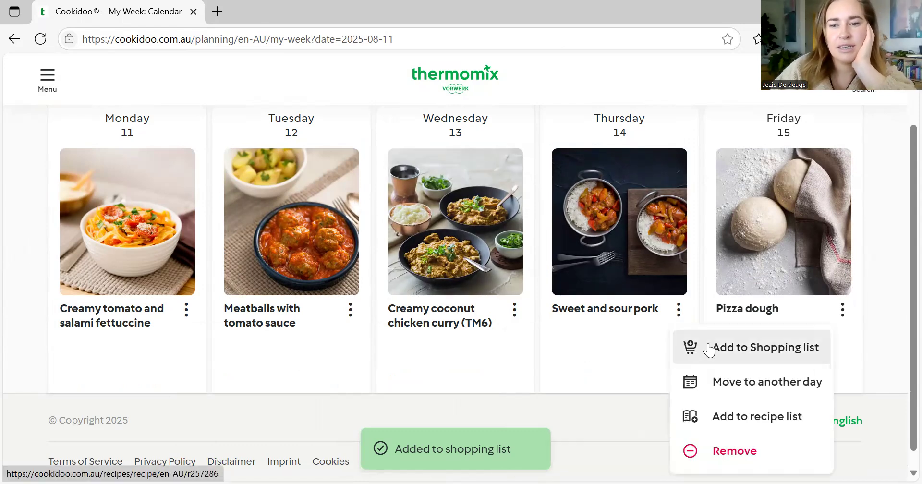
left_click(824, 347)
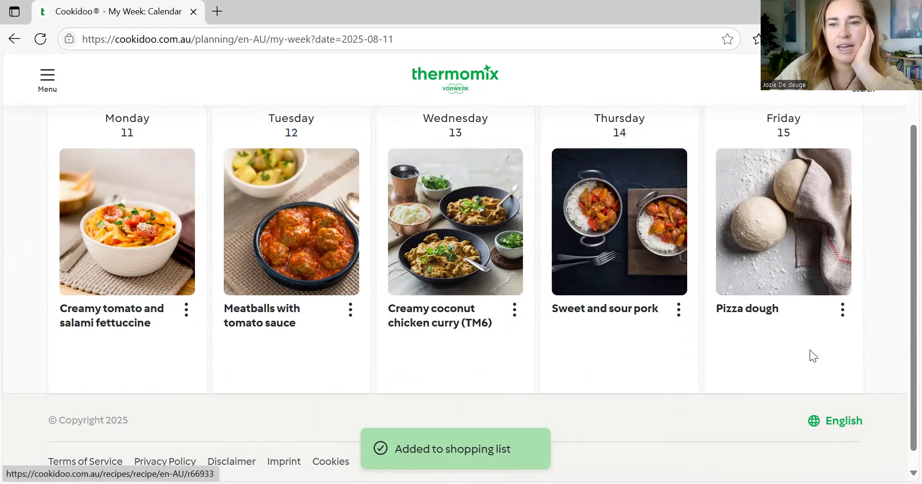
Step: Add the Beef fajitas and Pasta e fagioli recipes planned for 16 and 17 August 2025 to the shopping list
scroll(768, 141, "up", 2)
left_click(752, 140)
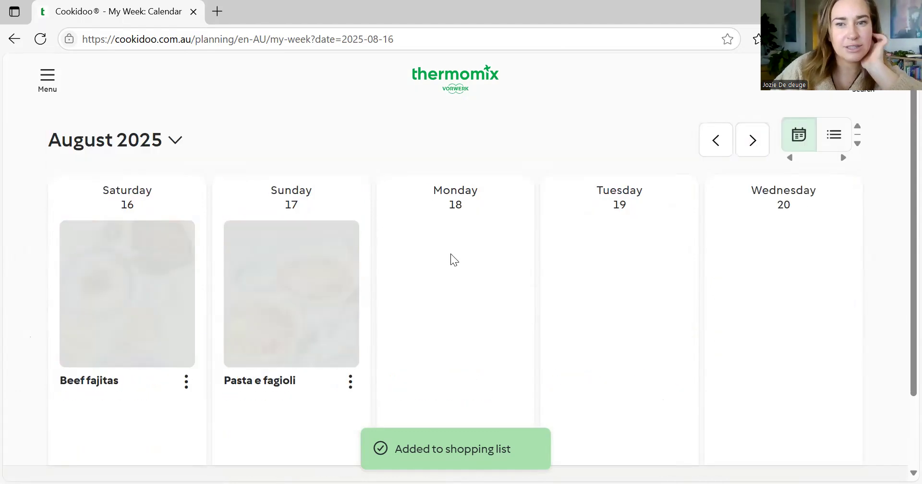
scroll(241, 273, "down", 2)
left_click(186, 312)
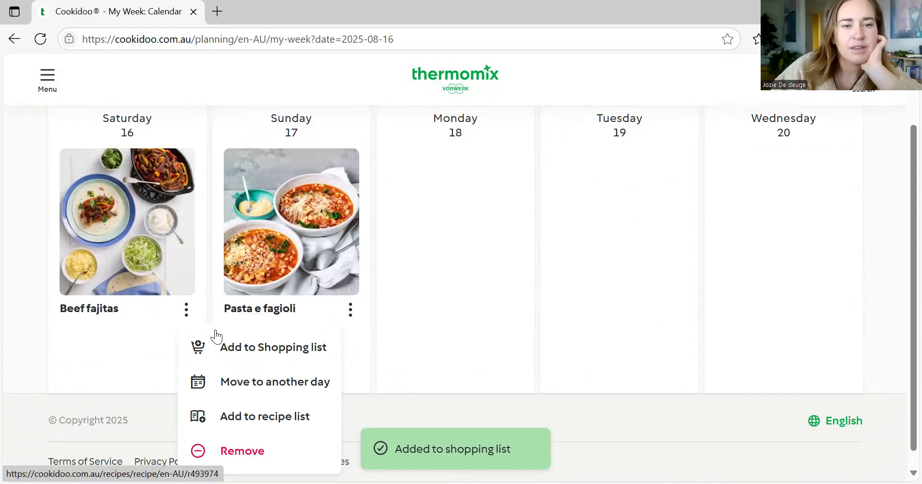
left_click(270, 356)
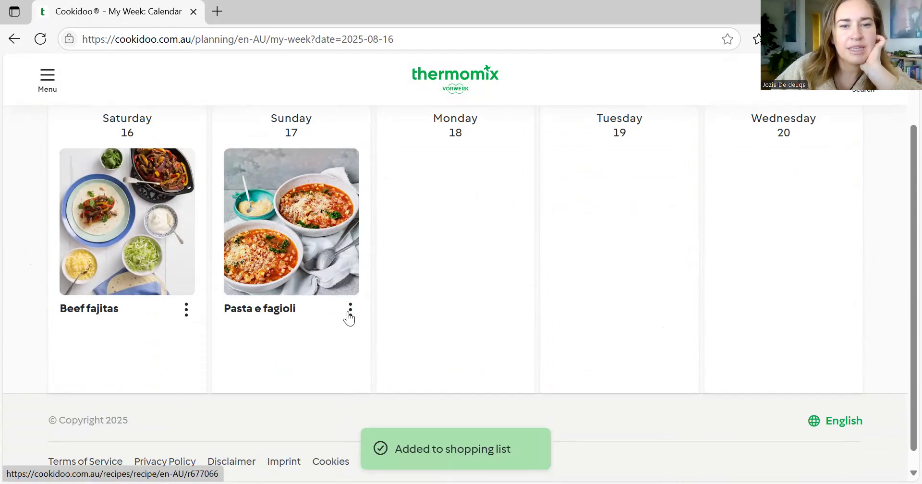
left_click(350, 312)
left_click(391, 346)
Step: Open the shopping list and look through the ingredients grouped by category
scroll(193, 205, "up", 2)
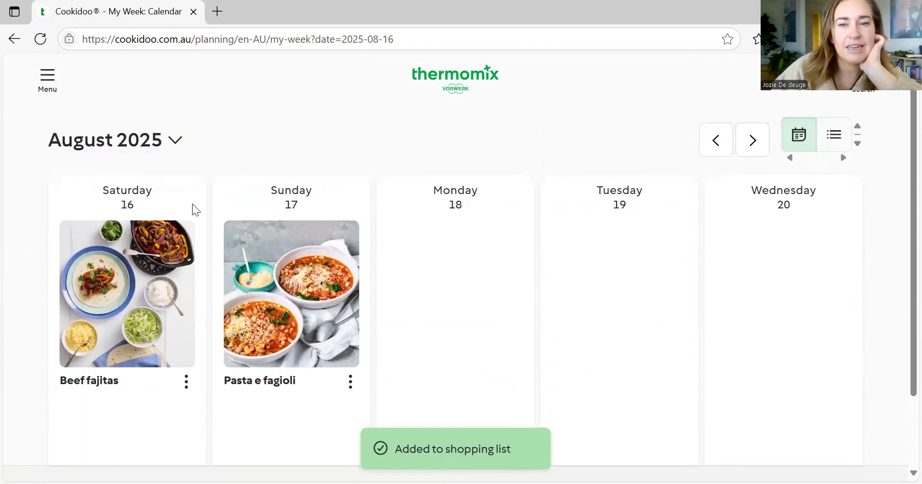
left_click(59, 85)
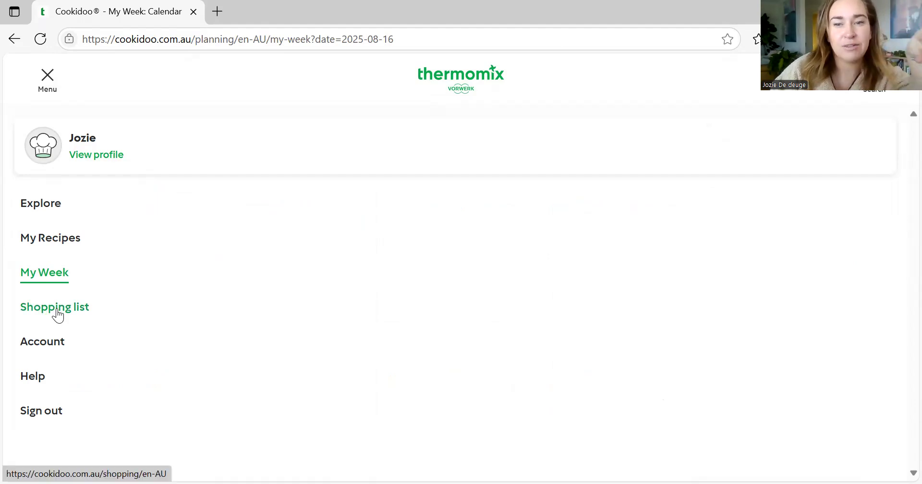
left_click(56, 311)
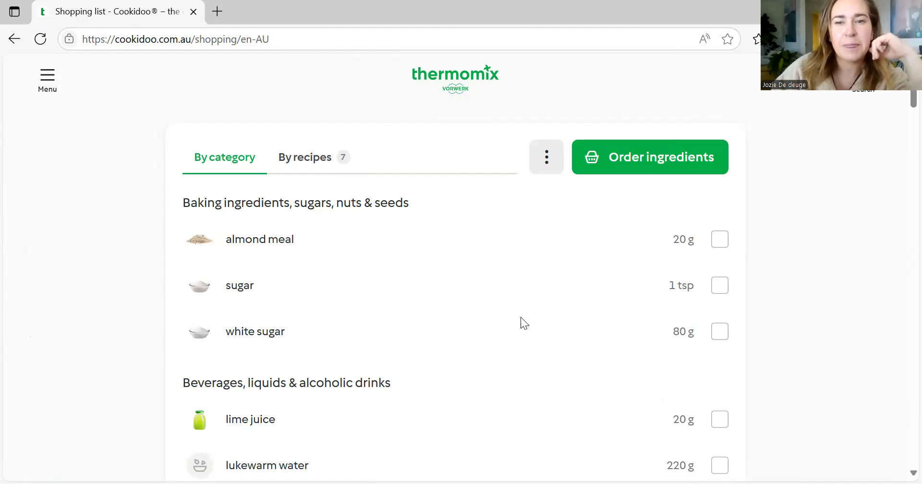
scroll(741, 265, "down", 2)
scroll(537, 319, "down", 2)
scroll(495, 323, "up", 4)
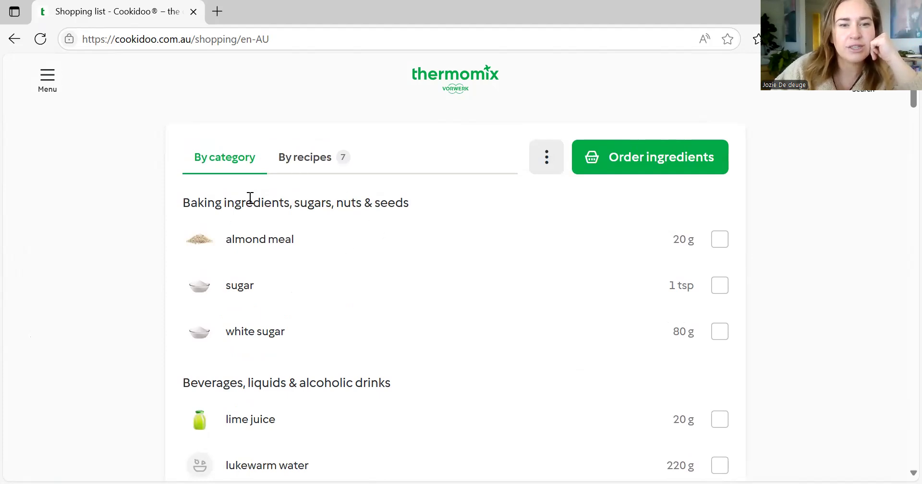
Step: View the shopping list by recipes and look through the ingredients, beginning with Beef fajitas
left_click(304, 157)
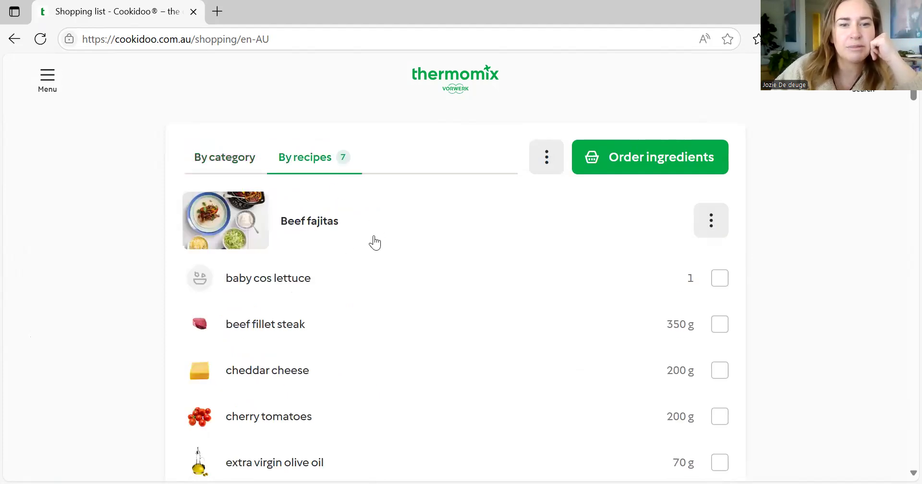
scroll(367, 233, "down", 3)
scroll(359, 229, "down", 2)
scroll(351, 235, "up", 5)
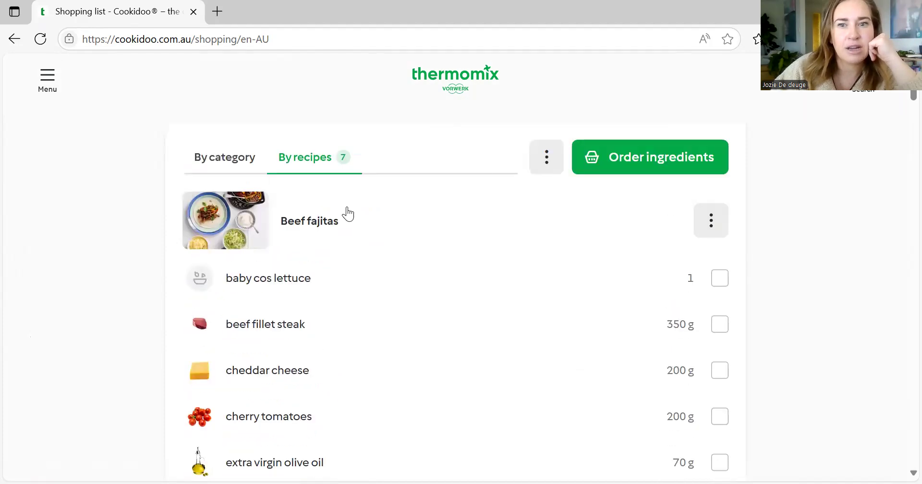
Step: In the category view, tick off almond meal, white sugar, both water entries, lukewarm water, lime juice, baker's flour and basmati rice as items you have
left_click(245, 164)
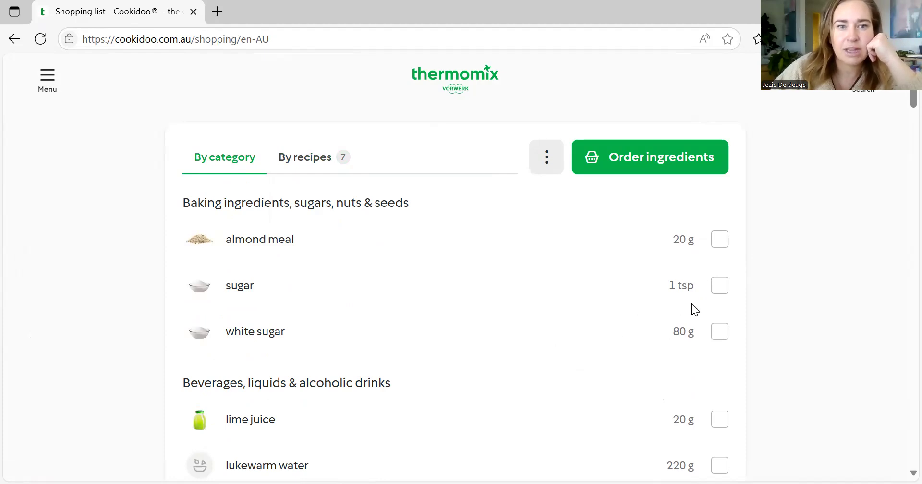
left_click(720, 287)
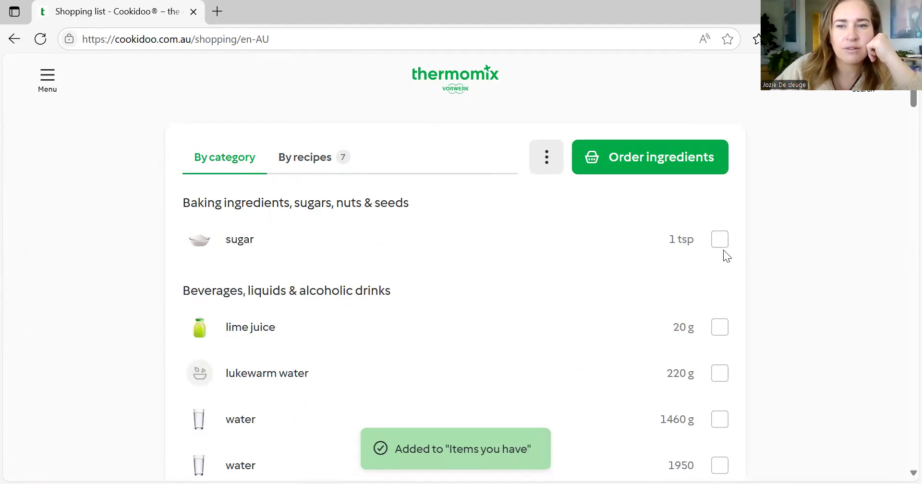
scroll(718, 262, "down", 3)
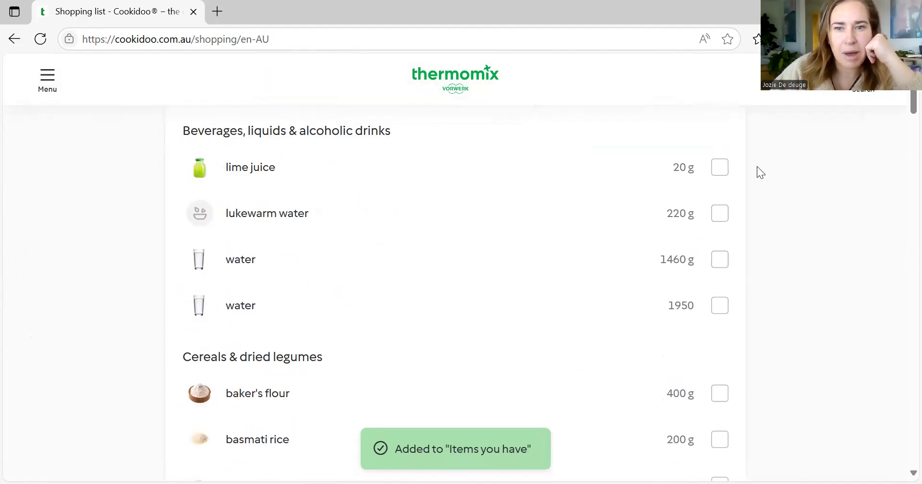
left_click(720, 307)
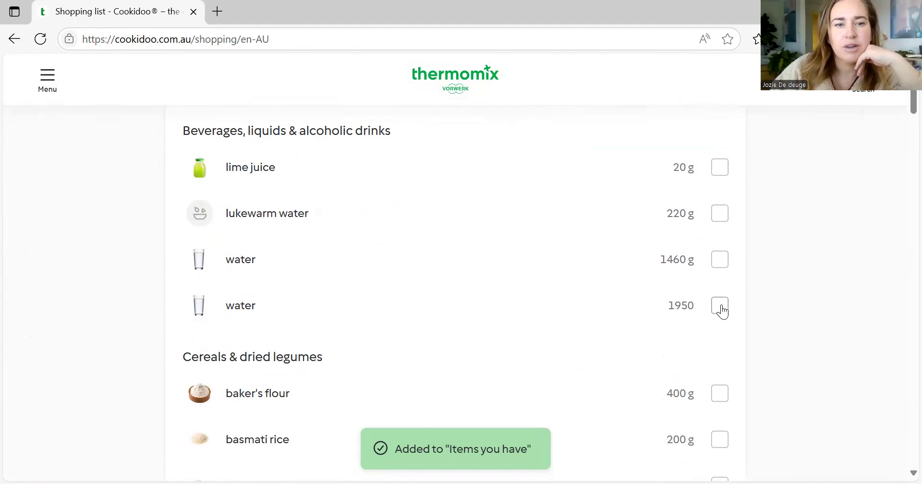
left_click(722, 260)
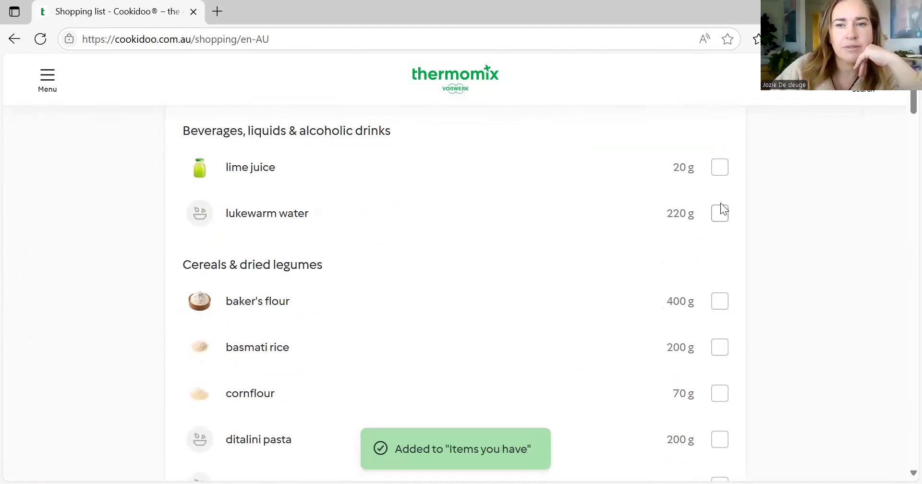
left_click(721, 211)
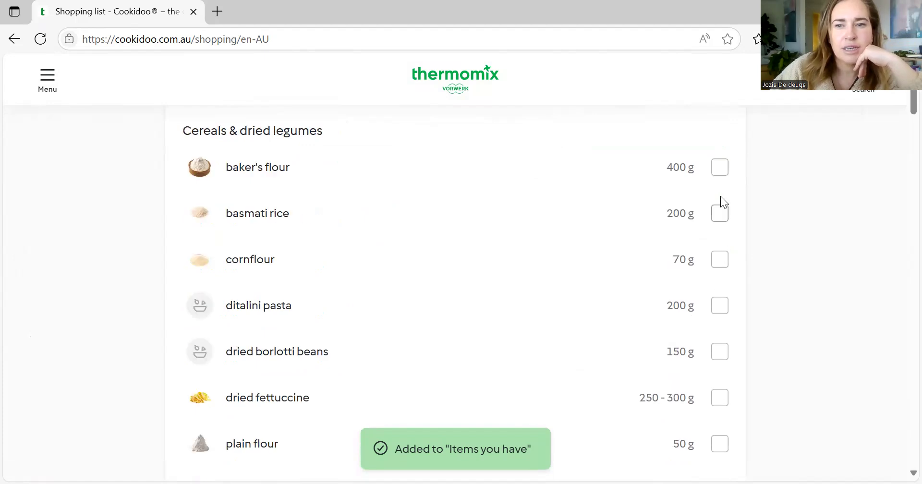
left_click(718, 180)
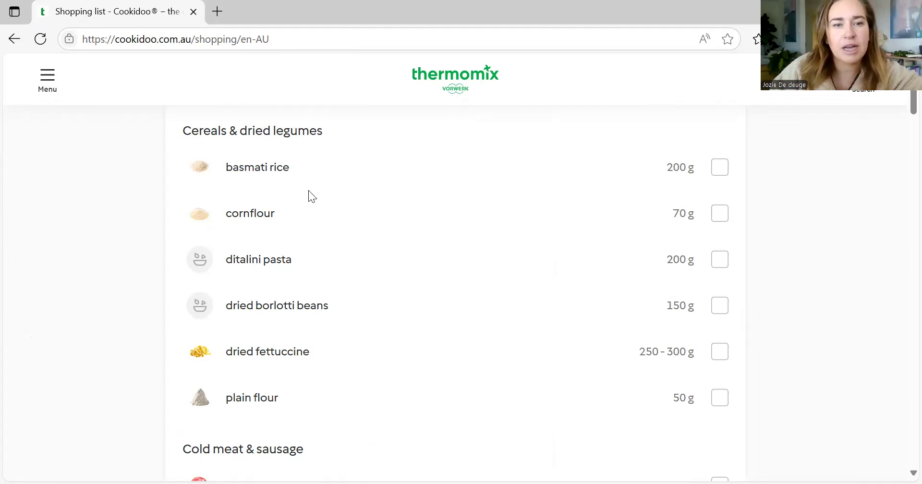
left_click(720, 169)
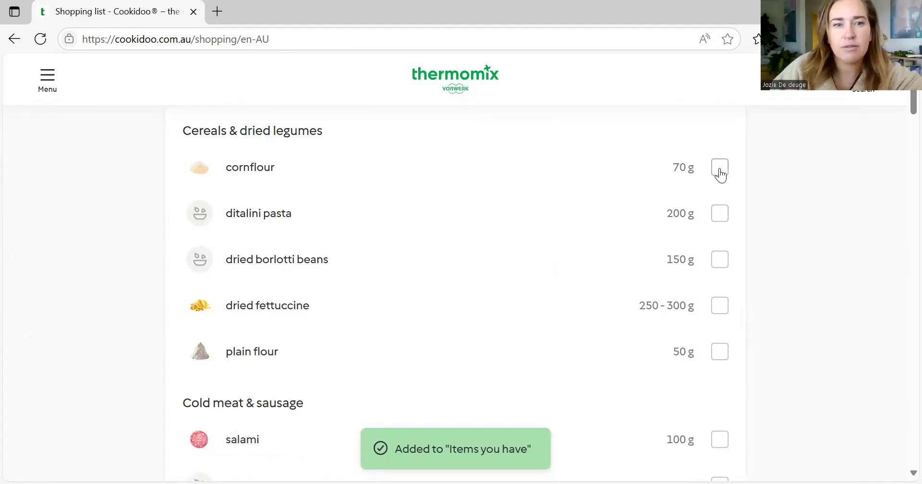
Step: Tick off cornflour, ditalini pasta, dried fettuccine and plain flour under Cereals & dried legumes as items you have
left_click(718, 177)
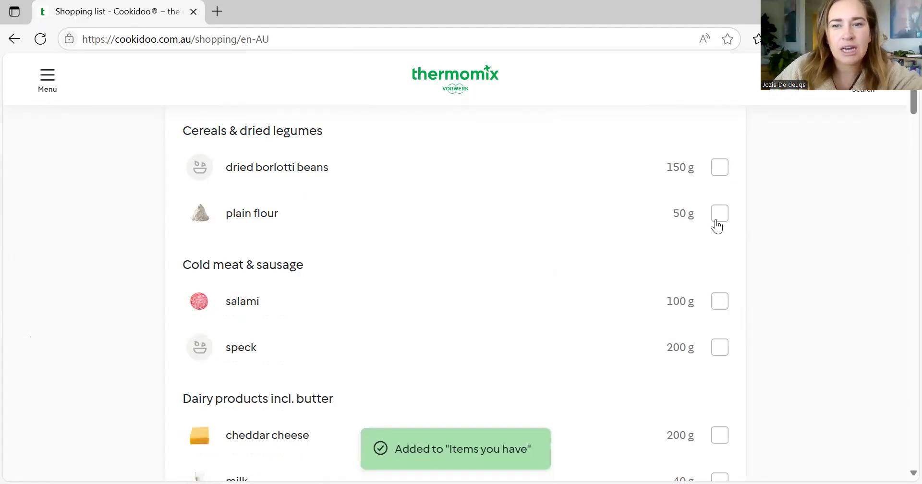
left_click(720, 241)
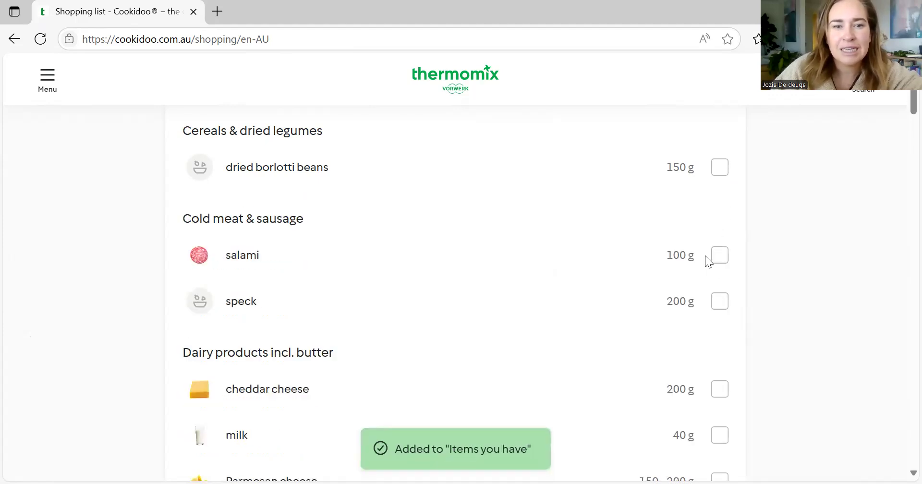
Step: Tick off both extra virgin olive oil entries, olive oil, peanut oil and sesame oil under Oils & fats as items you have
scroll(696, 295, "down", 1)
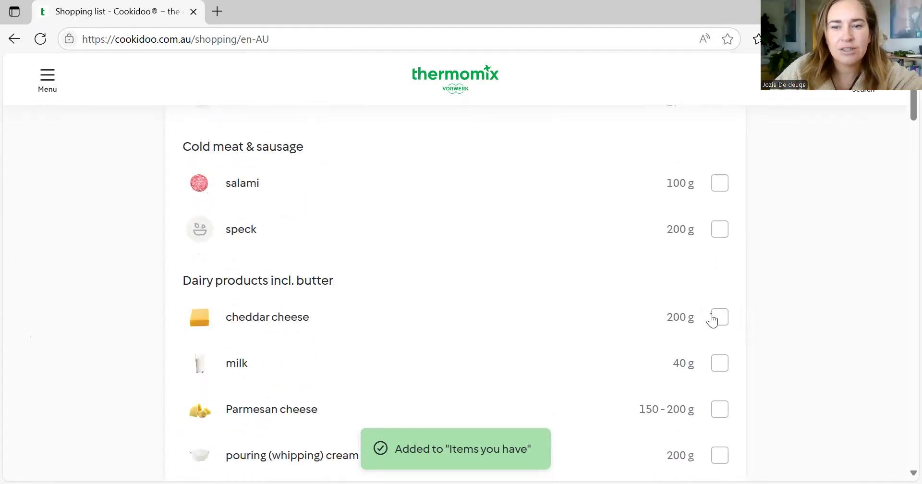
scroll(715, 278, "down", 2)
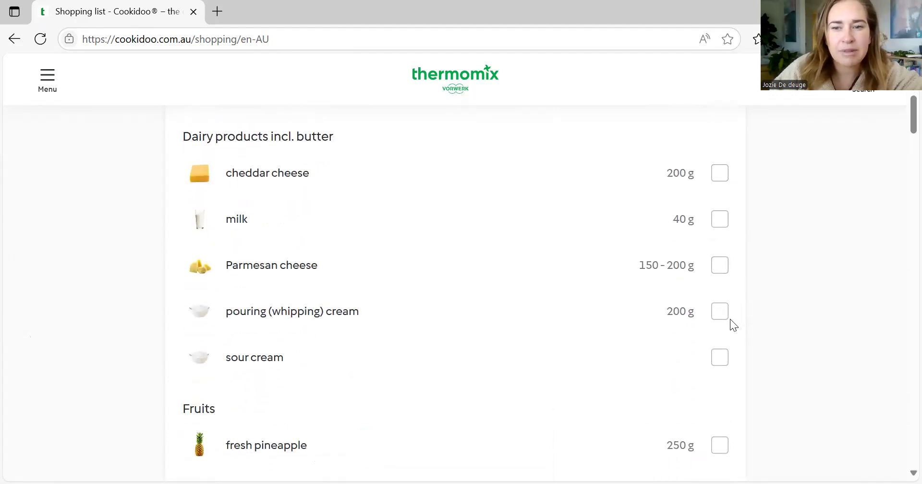
scroll(718, 312, "down", 3)
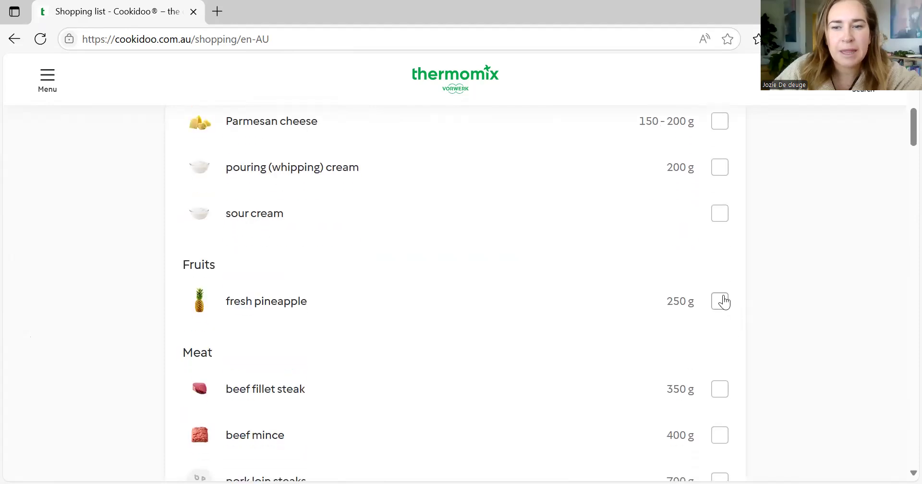
scroll(723, 307, "down", 2)
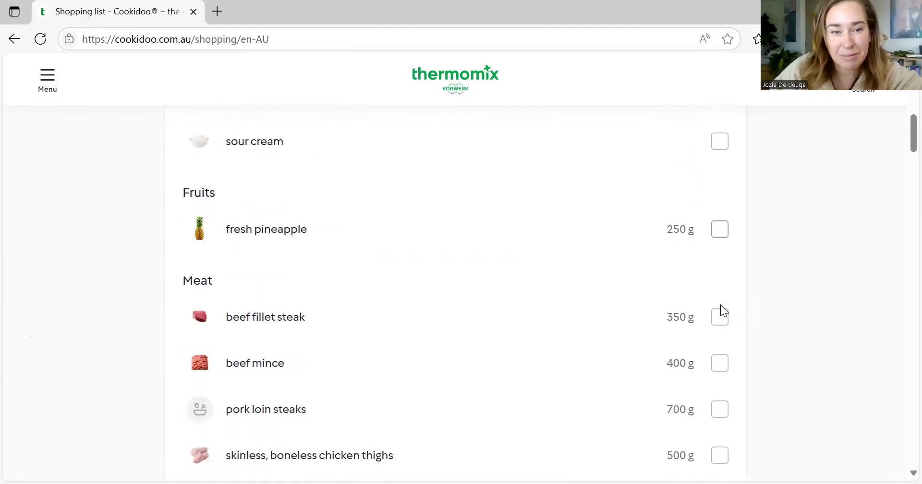
scroll(714, 315, "down", 2)
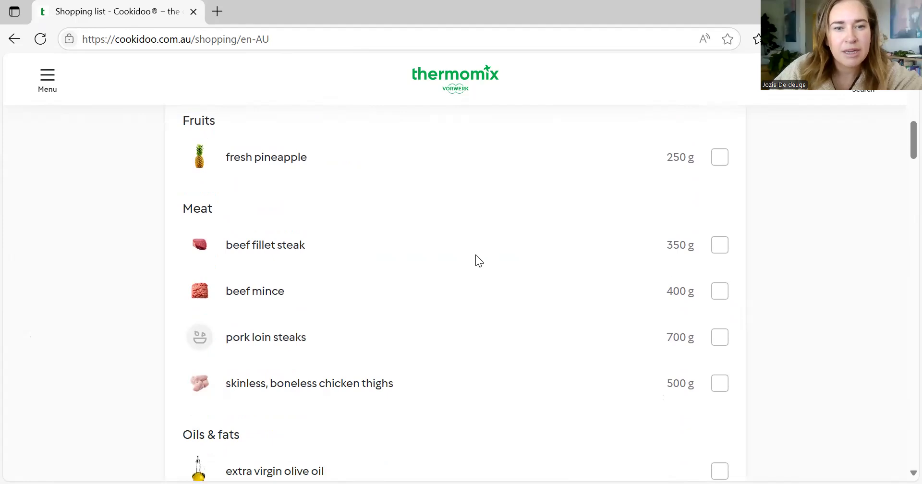
scroll(355, 252, "down", 2)
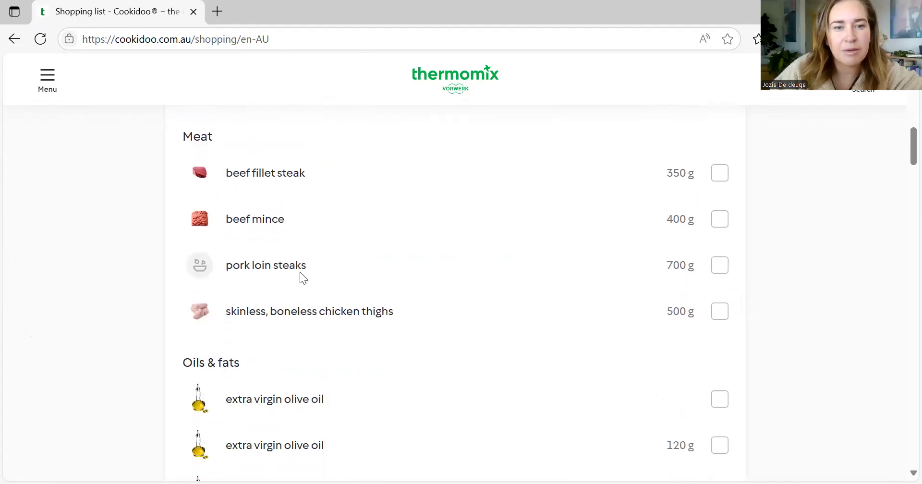
scroll(412, 258, "down", 3)
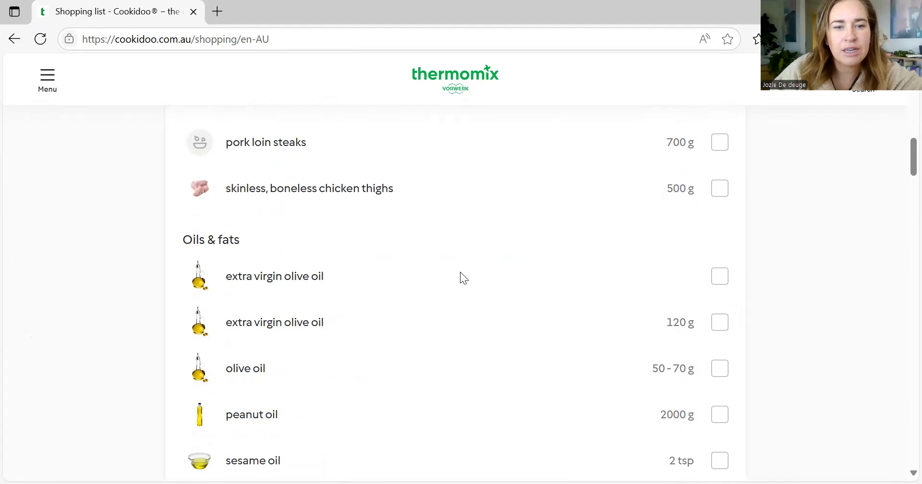
left_click(718, 186)
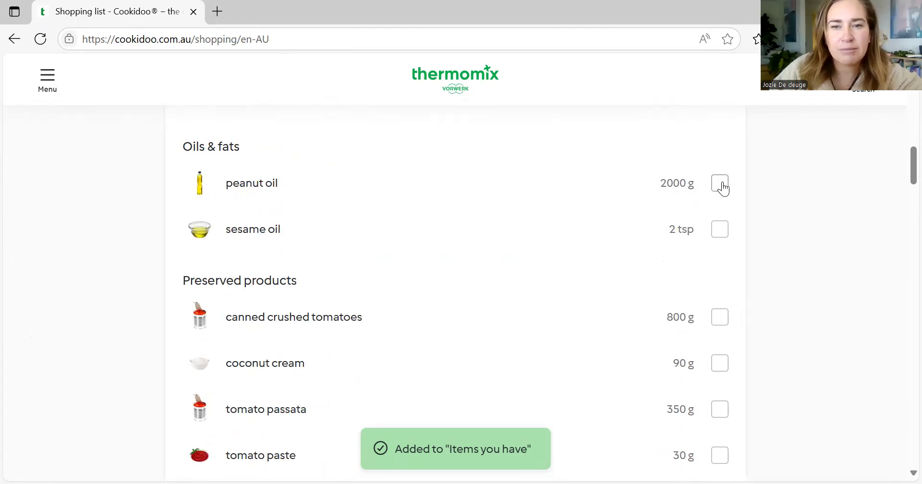
left_click(722, 188)
left_click(723, 187)
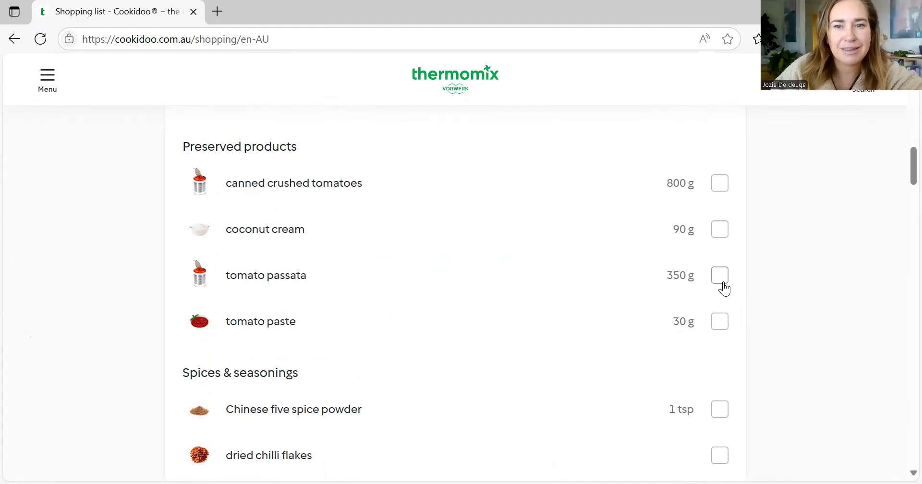
Step: Tick off tomato paste, Chinese five spice powder, dried chilli flakes and all three ground black pepper entries as items you have
scroll(644, 306, "down", 1)
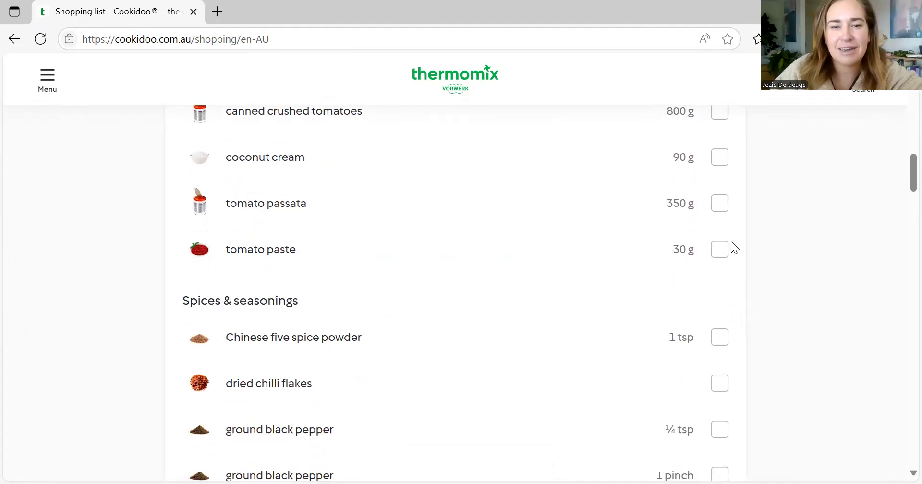
left_click(719, 251)
scroll(744, 291, "down", 1)
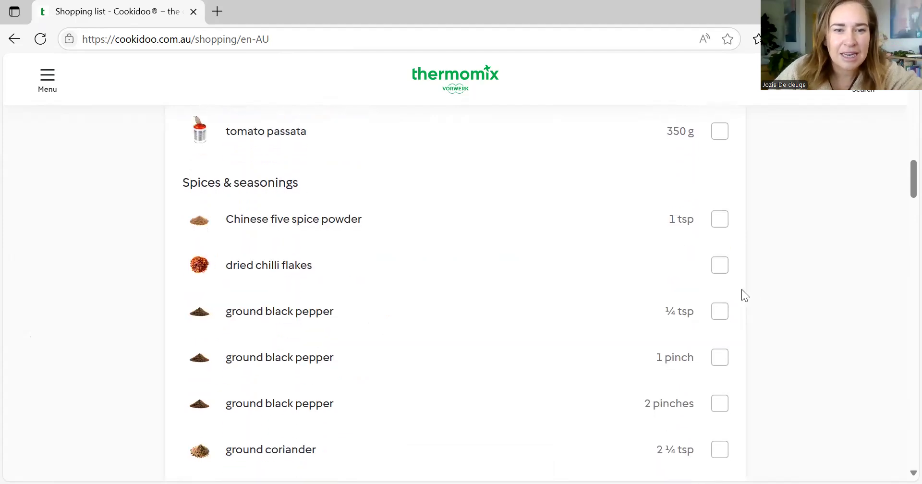
left_click(718, 221)
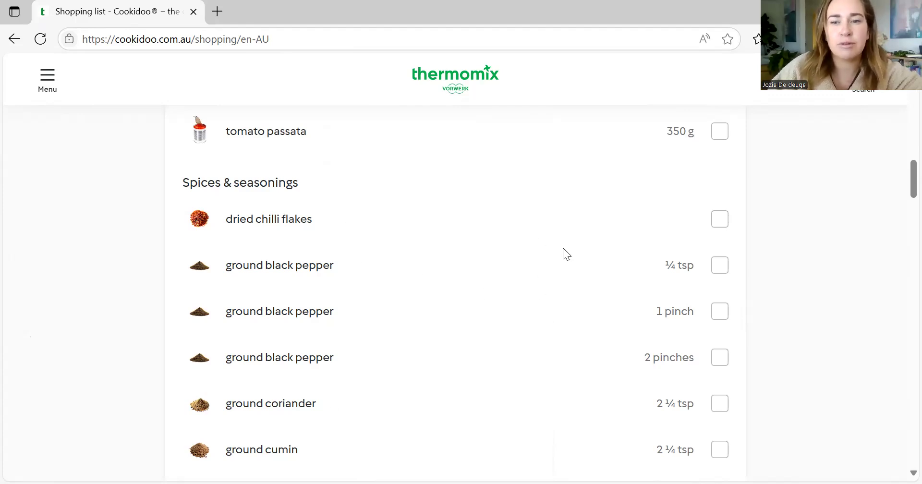
left_click(721, 224)
left_click(719, 221)
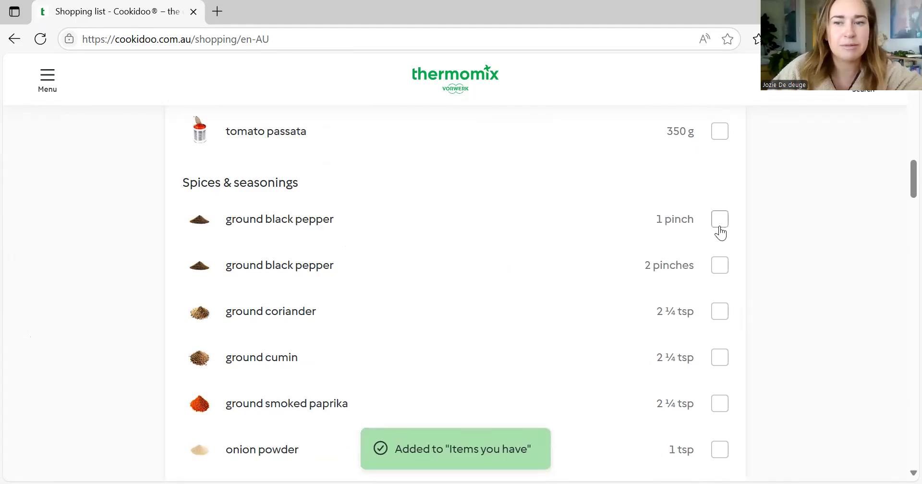
left_click(721, 225)
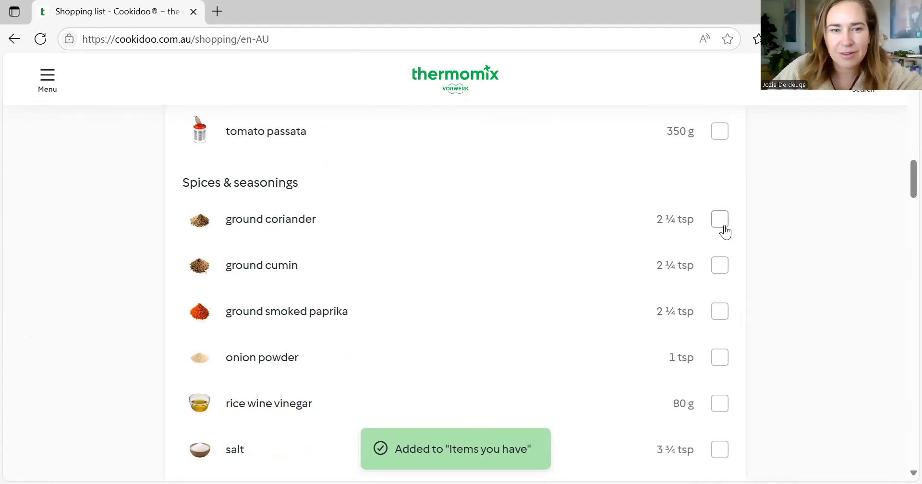
Step: Tick off ground coriander, cumin, onion powder, smoked paprika, rice wine vinegar, salt, both sea salt entries, soy sauce and vegetable stock paste as items you have
left_click(722, 222)
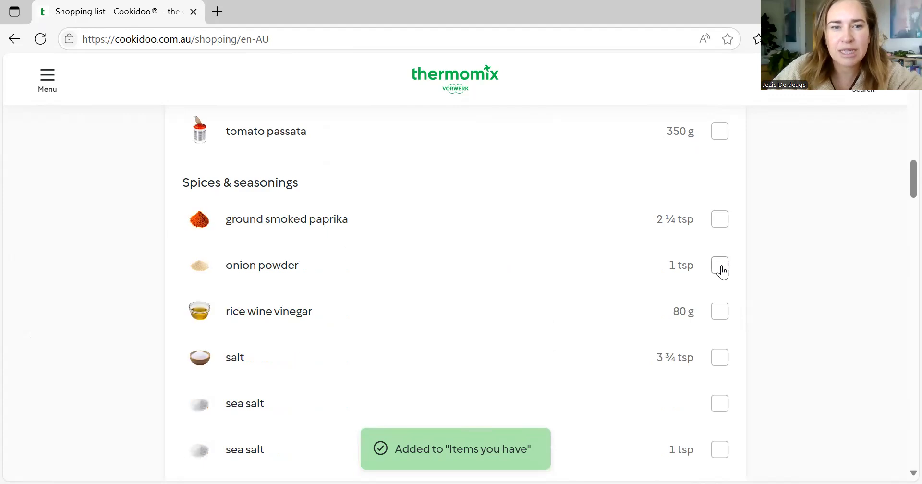
left_click(720, 264)
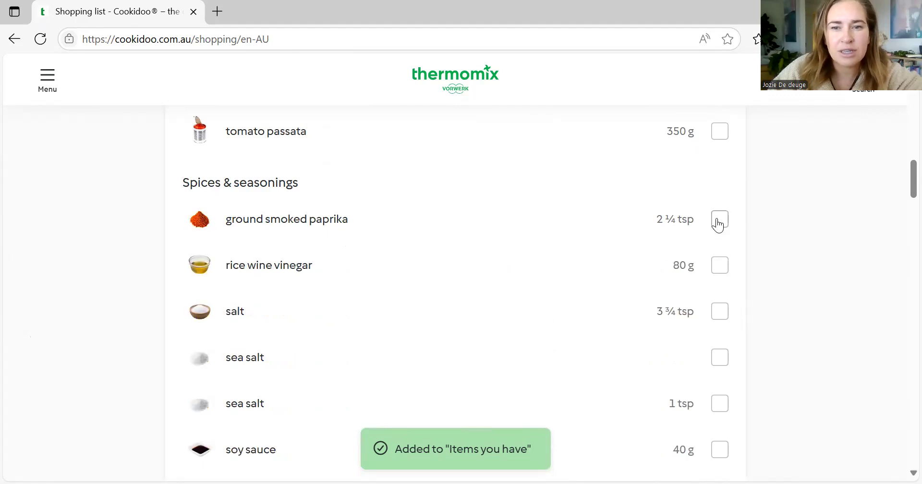
left_click(719, 221)
left_click(718, 222)
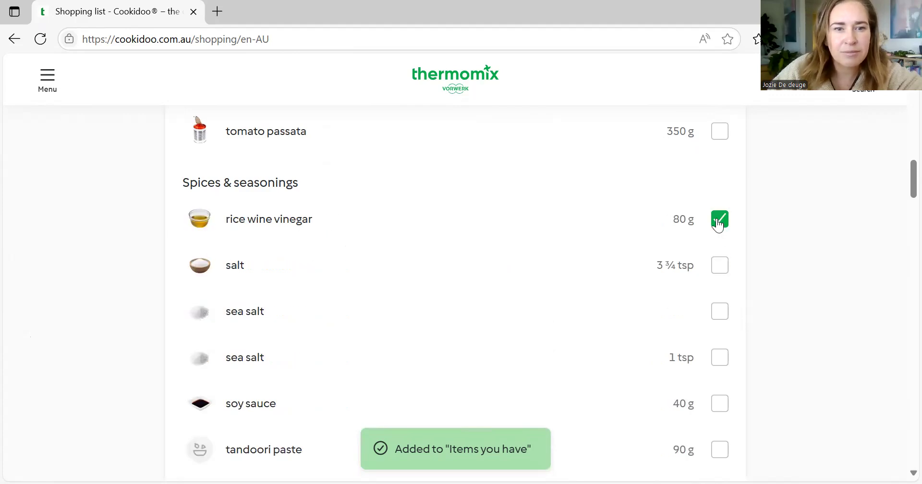
left_click(718, 224)
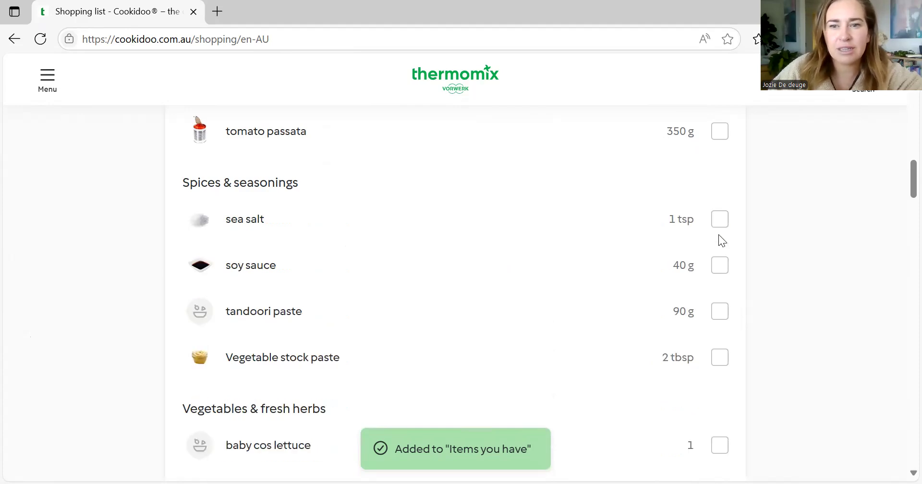
left_click(719, 230)
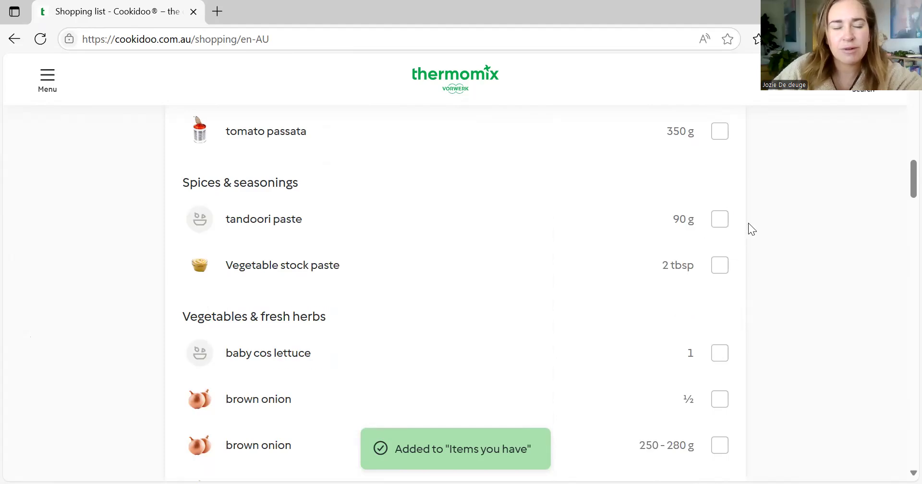
left_click(720, 266)
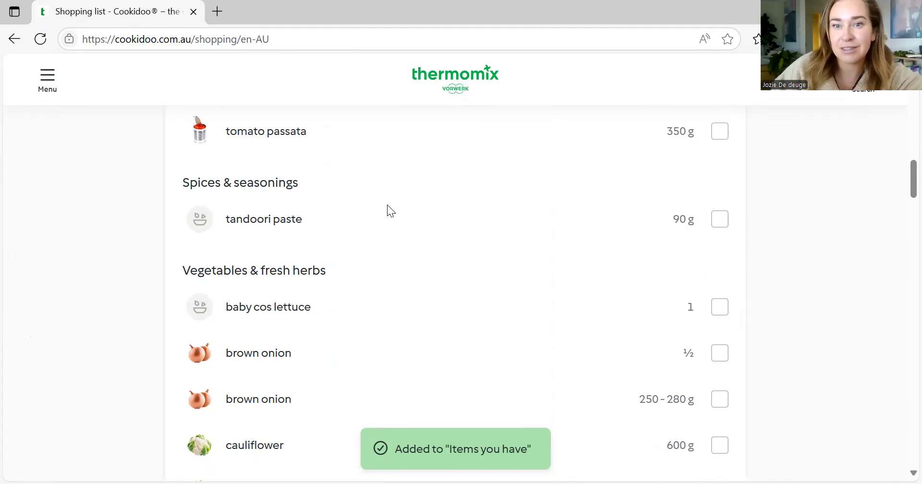
Step: Under Vegetables & fresh herbs, tick off the ½ brown onion, fresh coriander, flat-leaf parsley and fresh long red chilli as items you have
scroll(424, 300, "down", 2)
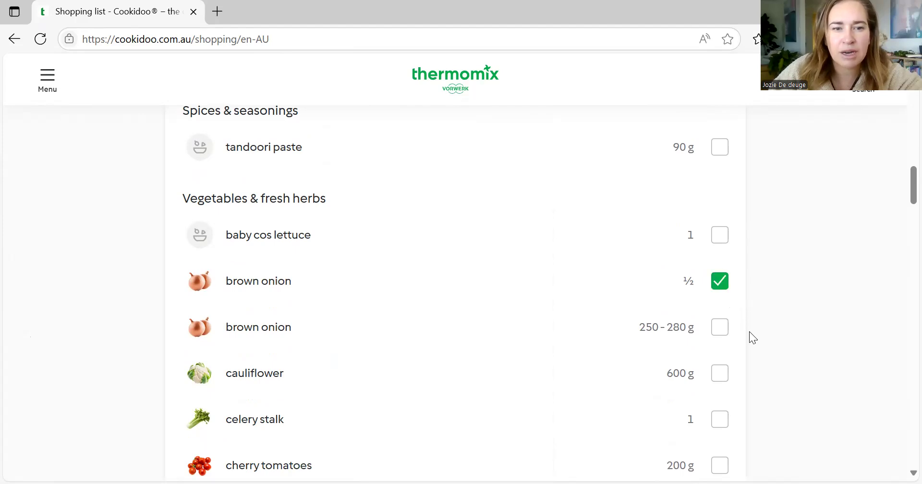
scroll(746, 333, "down", 2)
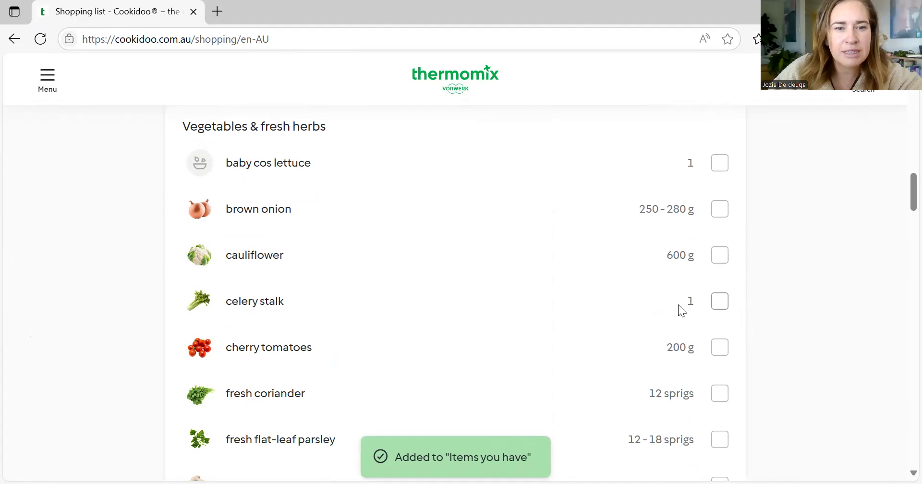
scroll(672, 314, "down", 2)
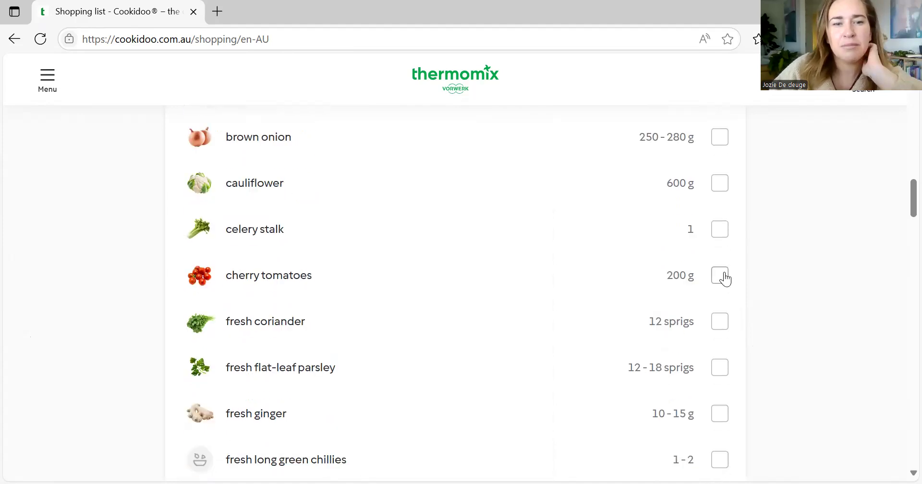
scroll(716, 319, "down", 2)
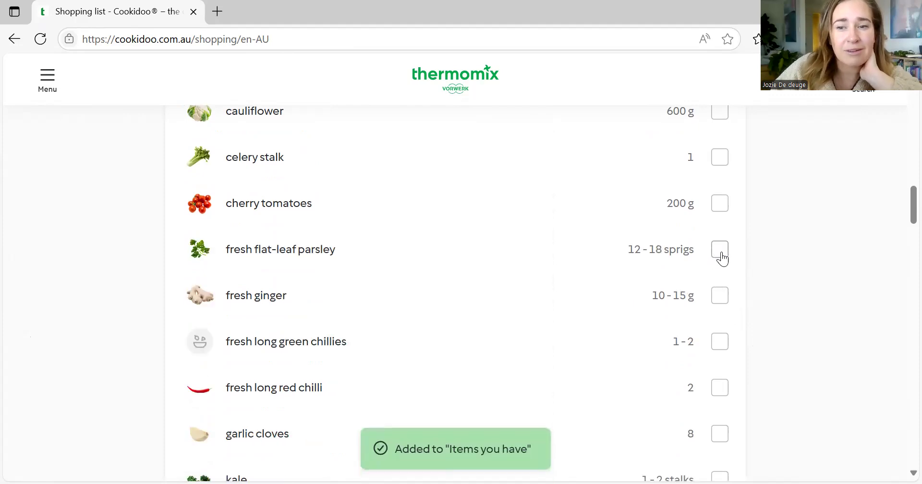
left_click(722, 253)
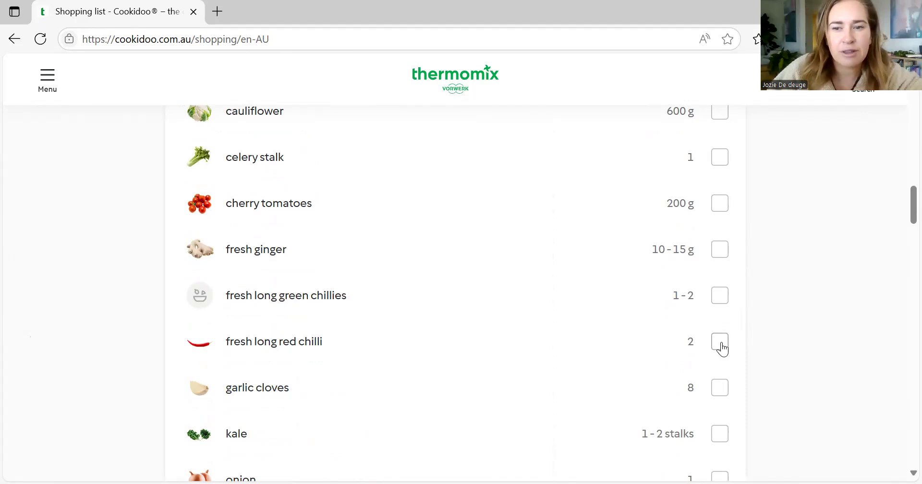
scroll(777, 353, "down", 2)
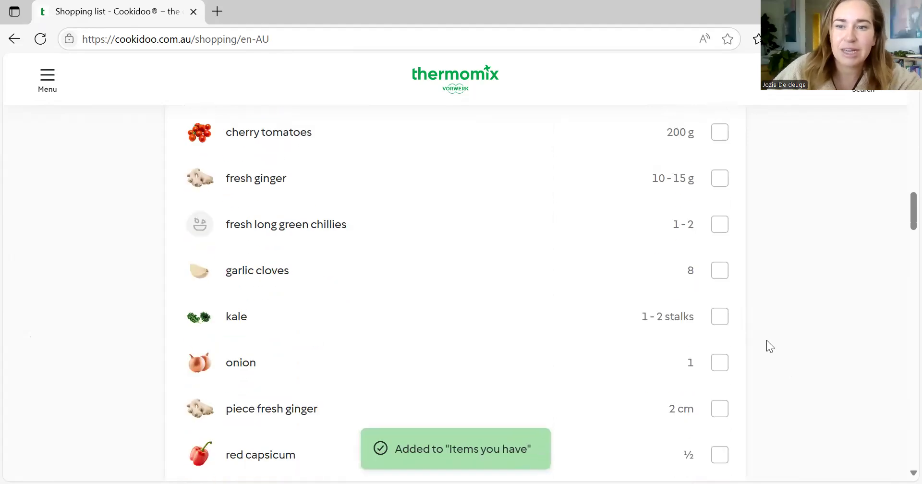
Step: Tick off garlic cloves, kale, onion, the 2 cm piece of fresh ginger and the ½ red capsicum as items you have
left_click(719, 274)
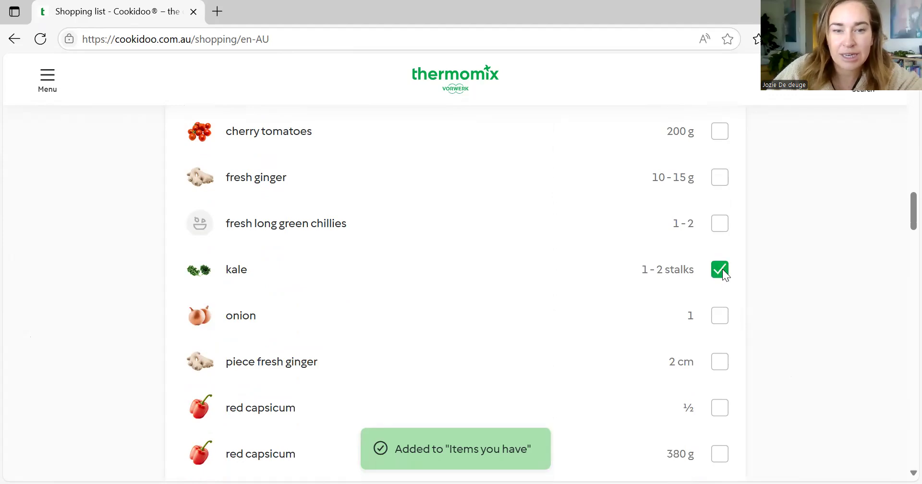
left_click(720, 271)
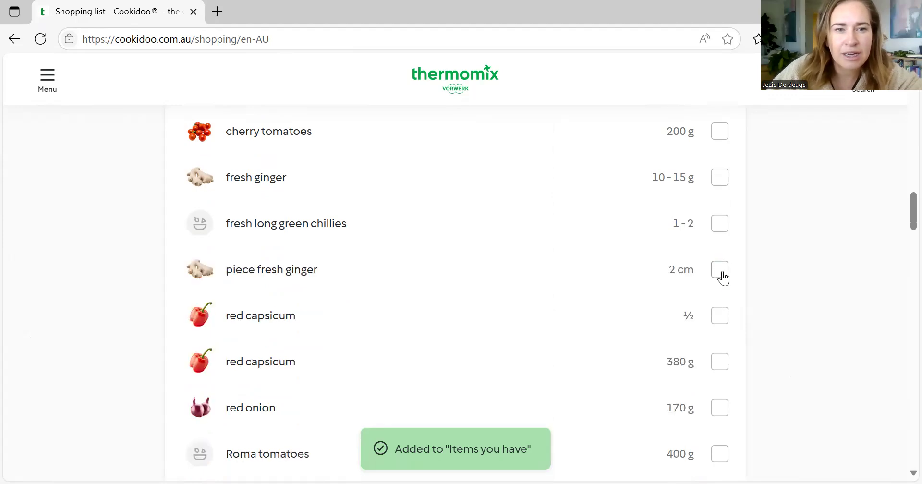
left_click(718, 271)
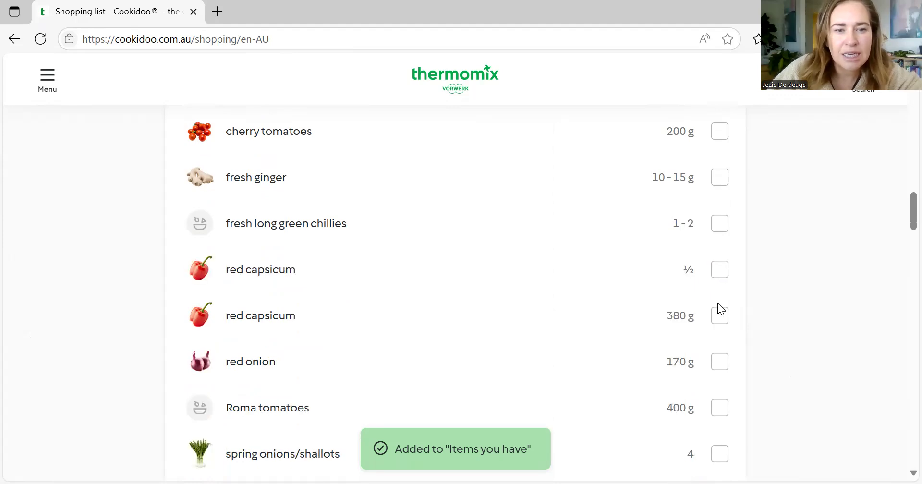
scroll(717, 302, "down", 1)
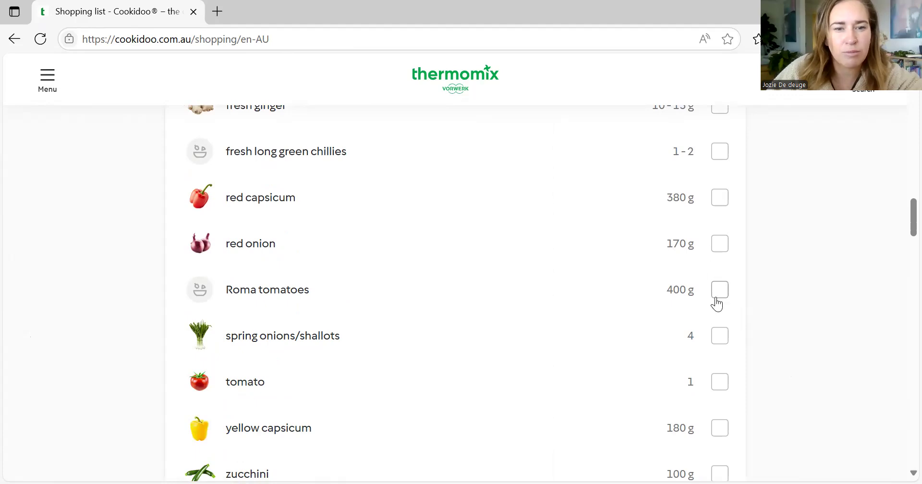
scroll(717, 304, "down", 1)
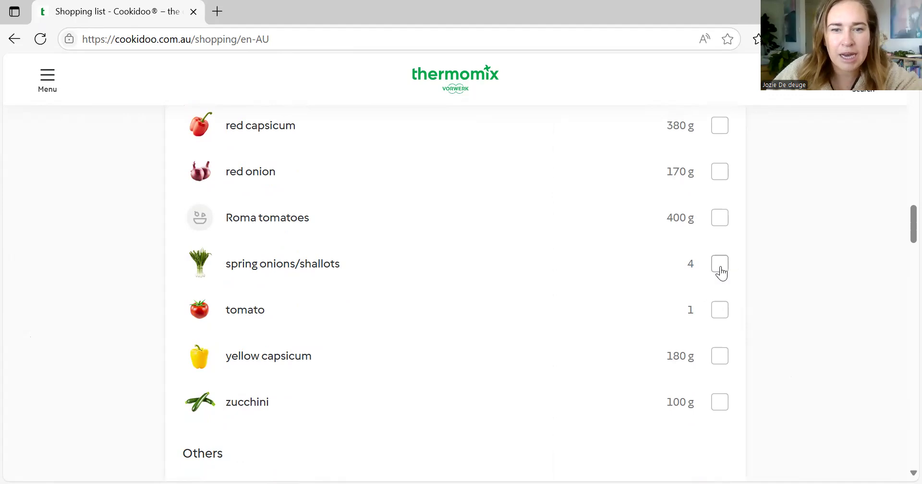
scroll(719, 276, "down", 1)
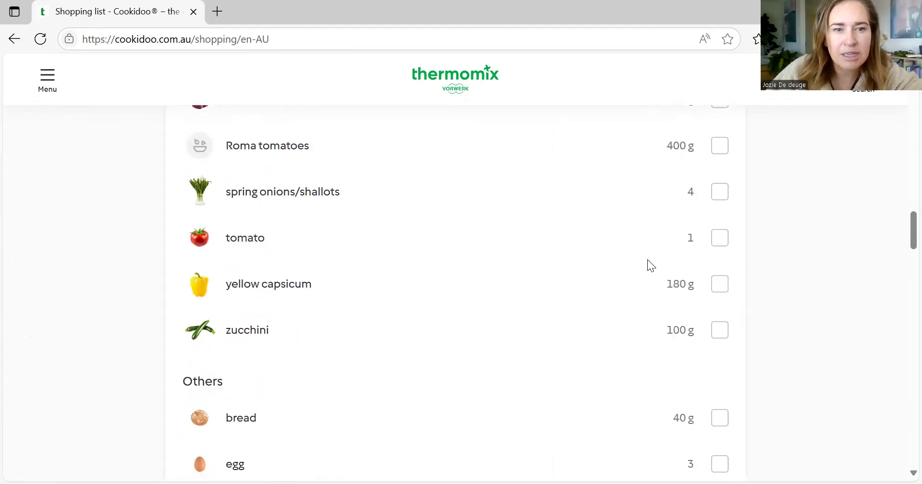
scroll(710, 295, "up", 1)
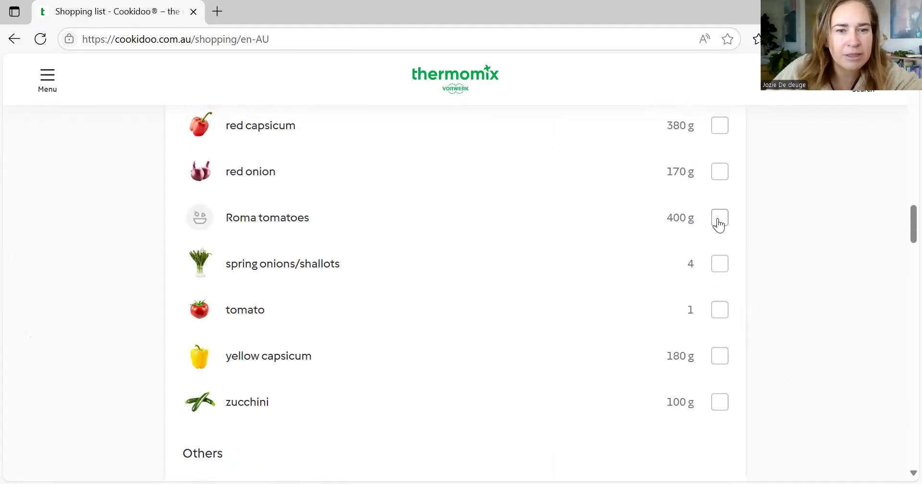
Step: Tick off the tomato, and under Others the bread, egg, fresh yeast and tortillas, as items you have
left_click(720, 312)
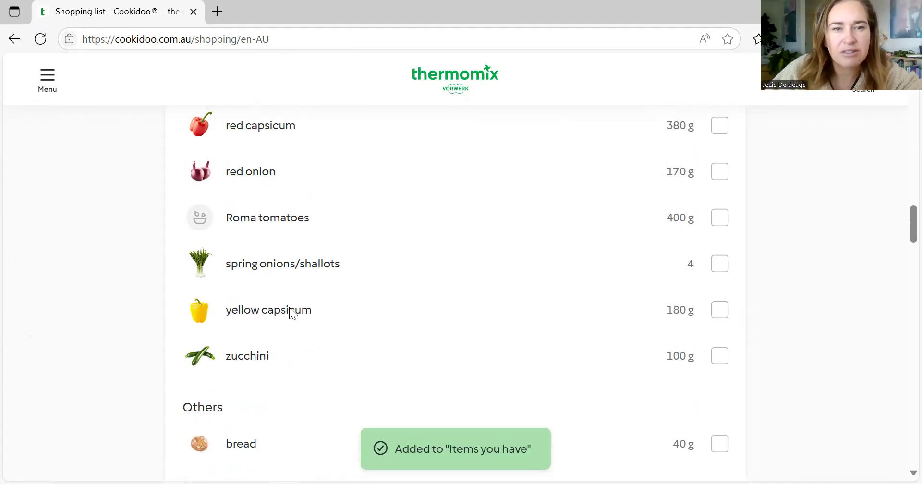
scroll(351, 345, "down", 3)
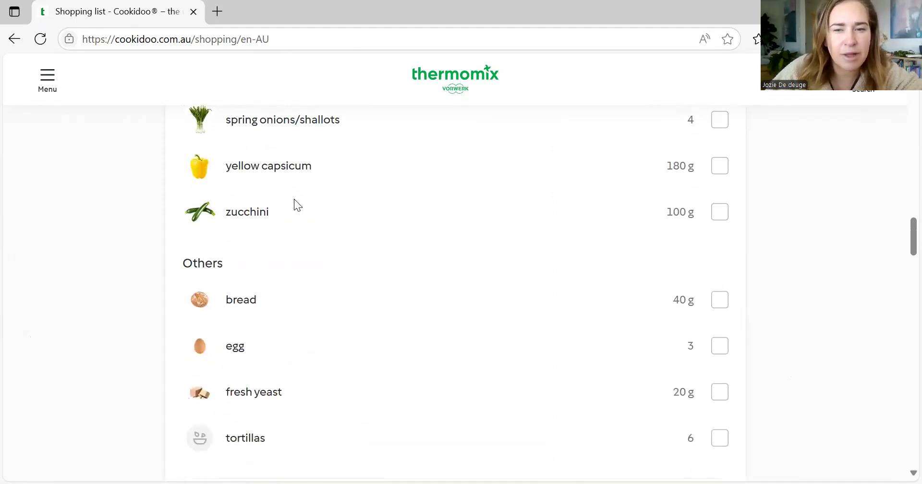
scroll(716, 280, "down", 1)
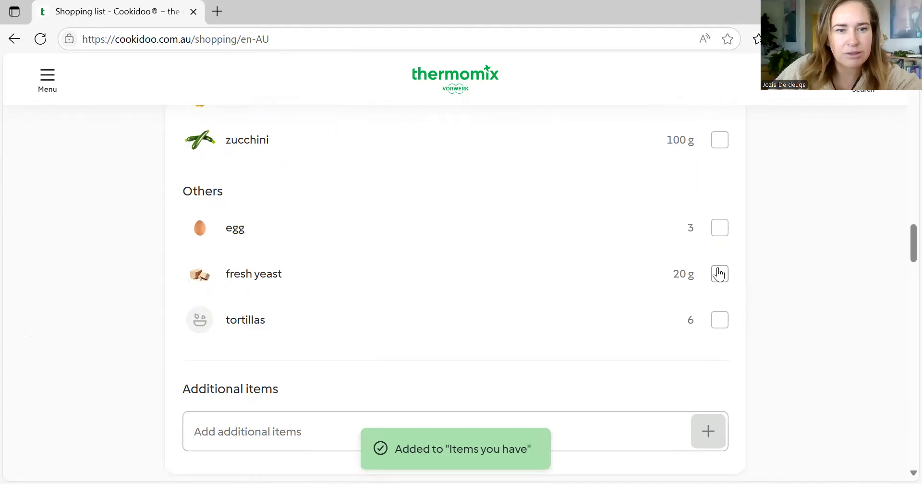
left_click(720, 234)
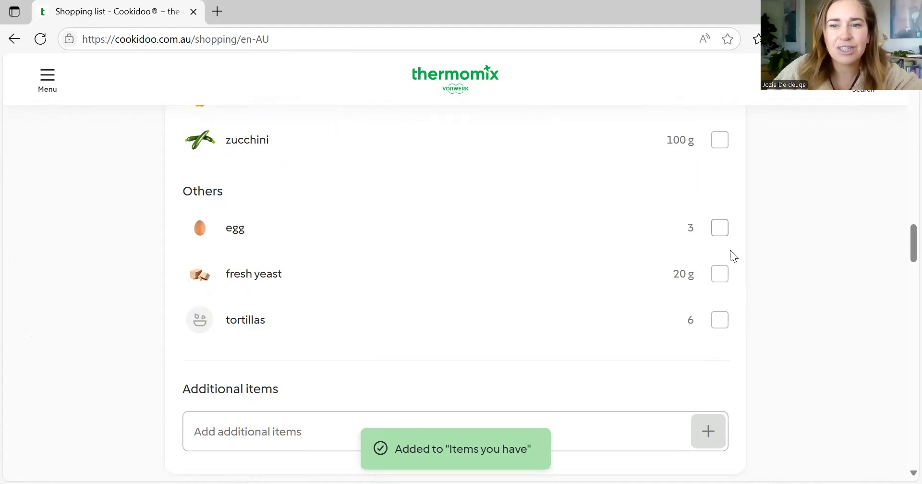
left_click(719, 230)
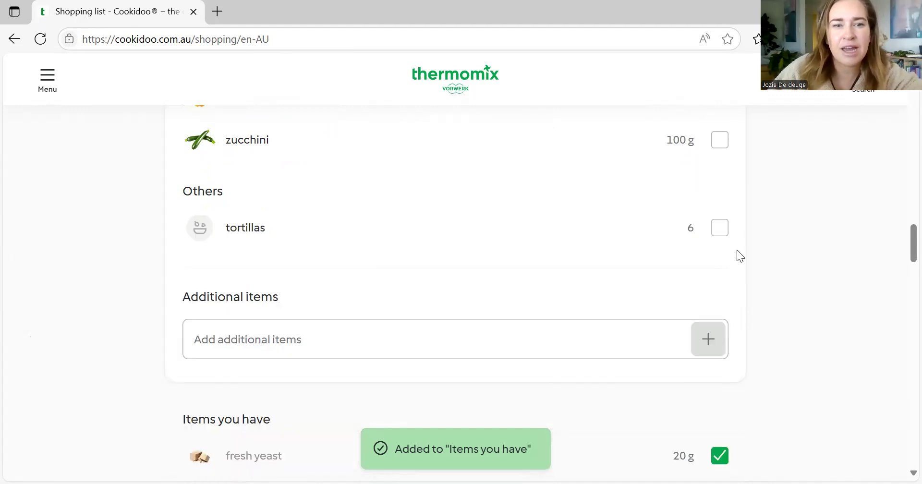
left_click(720, 229)
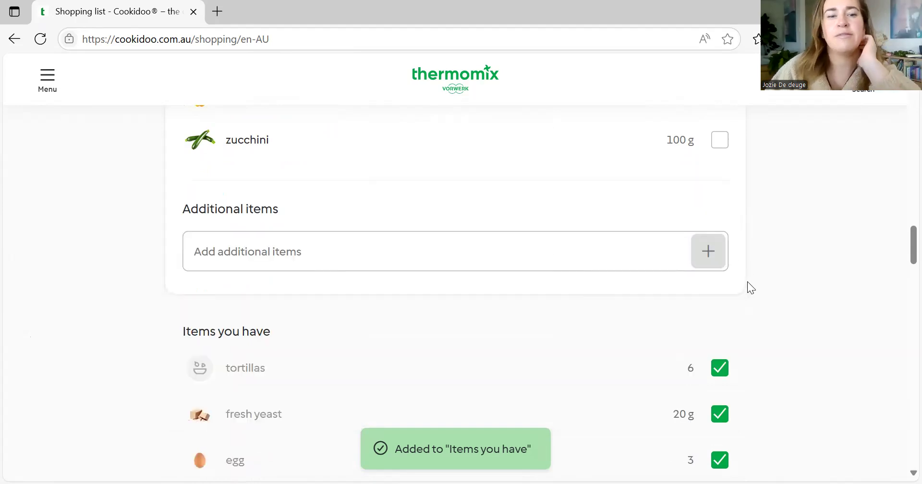
Step: Review the remaining shopping list and start ordering its ingredients with Woolworths as the store
scroll(747, 283, "up", 10)
scroll(748, 277, "up", 5)
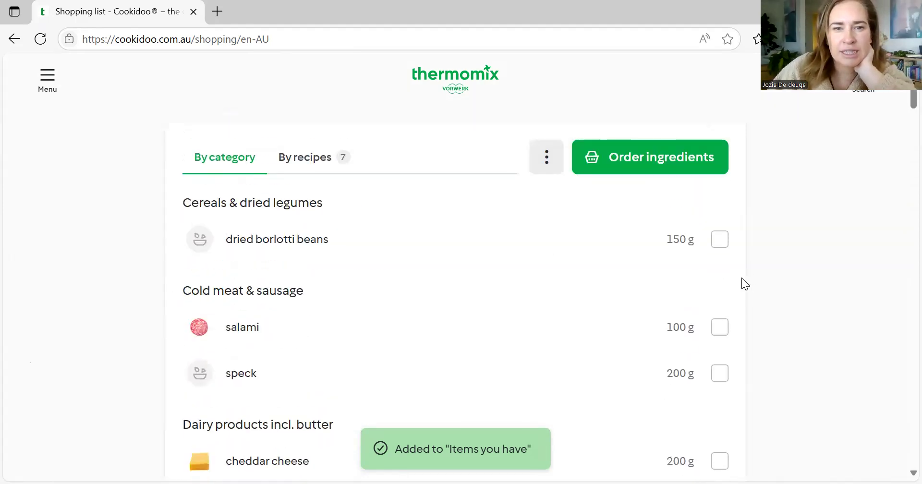
scroll(724, 271, "down", 3)
scroll(725, 272, "down", 15)
scroll(749, 281, "up", 10)
scroll(752, 284, "up", 10)
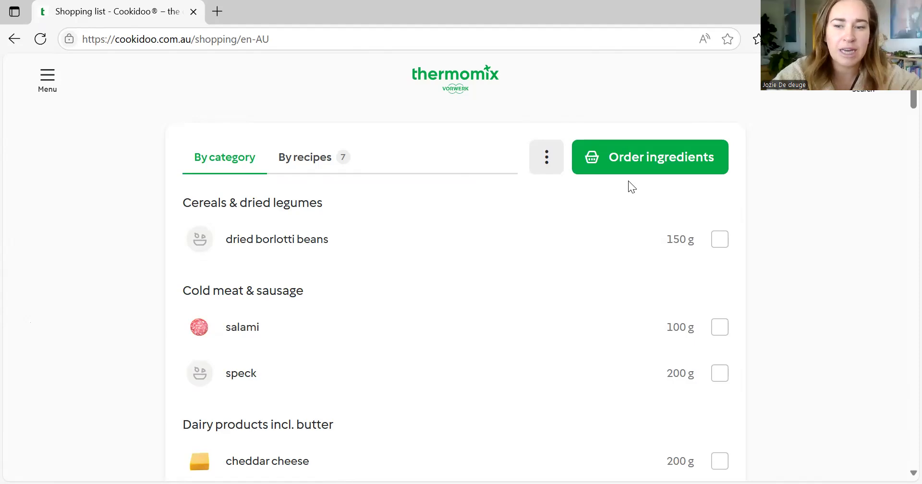
left_click(657, 163)
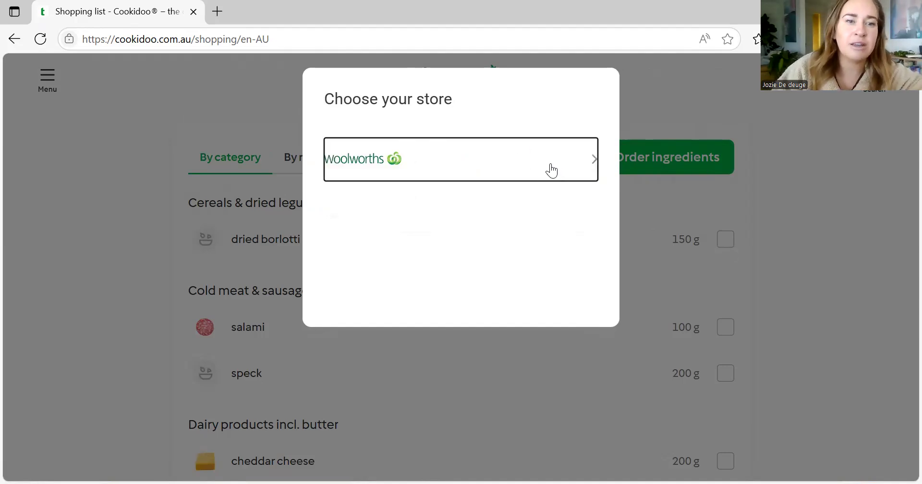
left_click(473, 157)
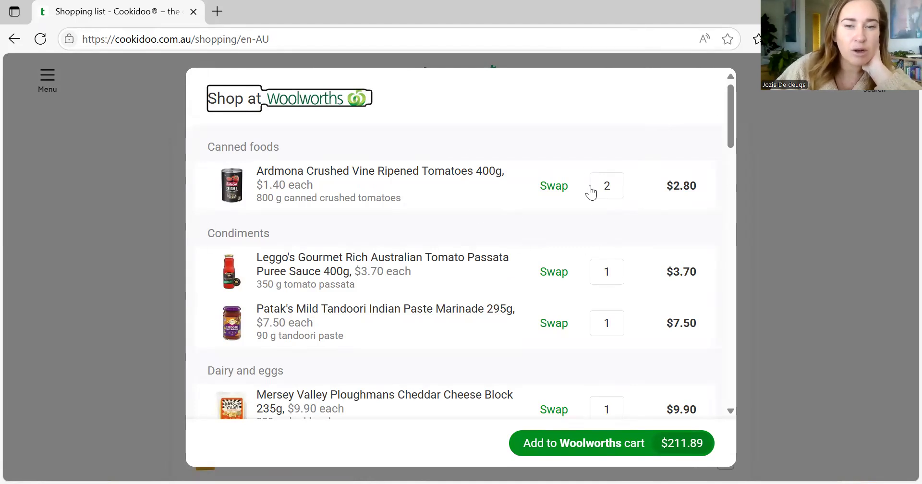
Step: Look through the swap alternatives for the Ardmona Crushed Vine Ripened Tomatoes 400g and return to the order without swapping
left_click(555, 186)
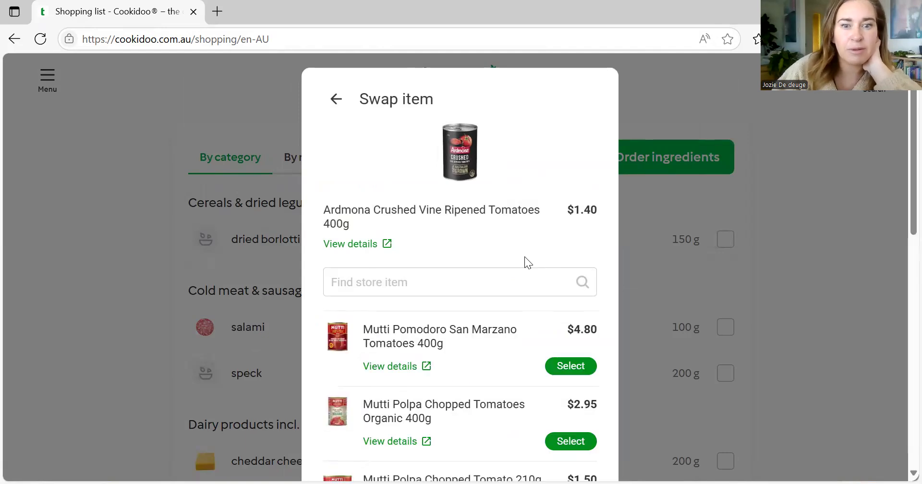
scroll(530, 336, "down", 3)
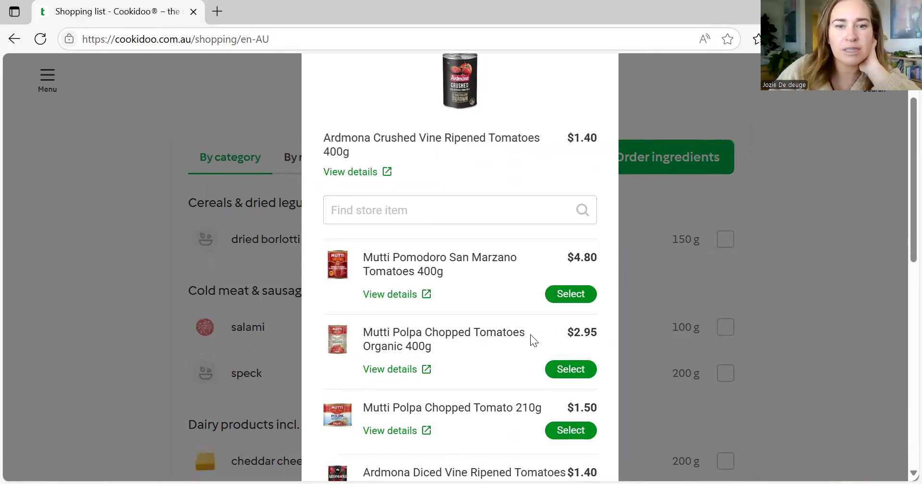
scroll(534, 362, "down", 2)
scroll(534, 362, "up", 4)
scroll(533, 362, "down", 3)
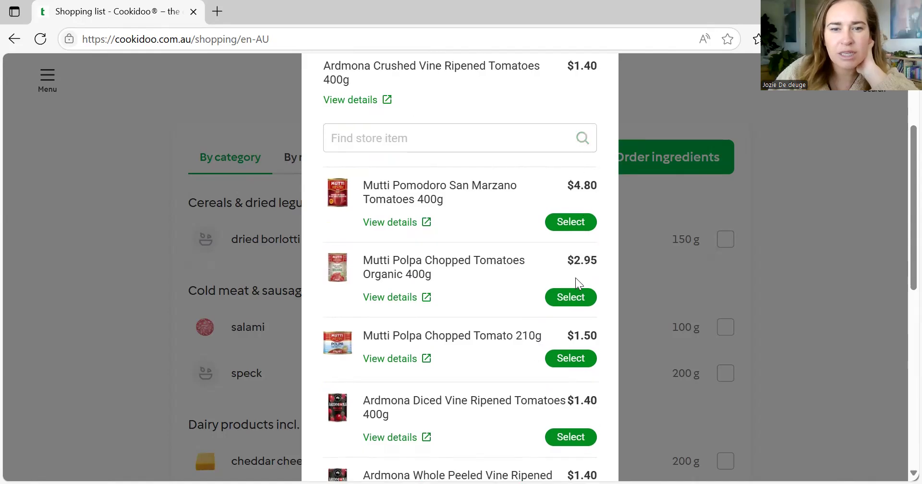
scroll(576, 281, "up", 3)
left_click(336, 98)
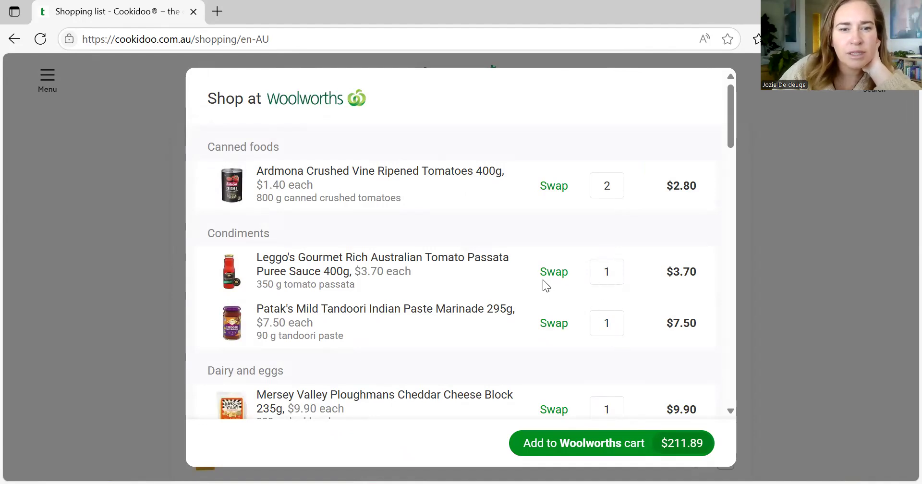
Step: Swap the Pandaroo Lite Coconut Cream 400ml for Pandaroo Coconut Milk 400ml
scroll(543, 280, "down", 1)
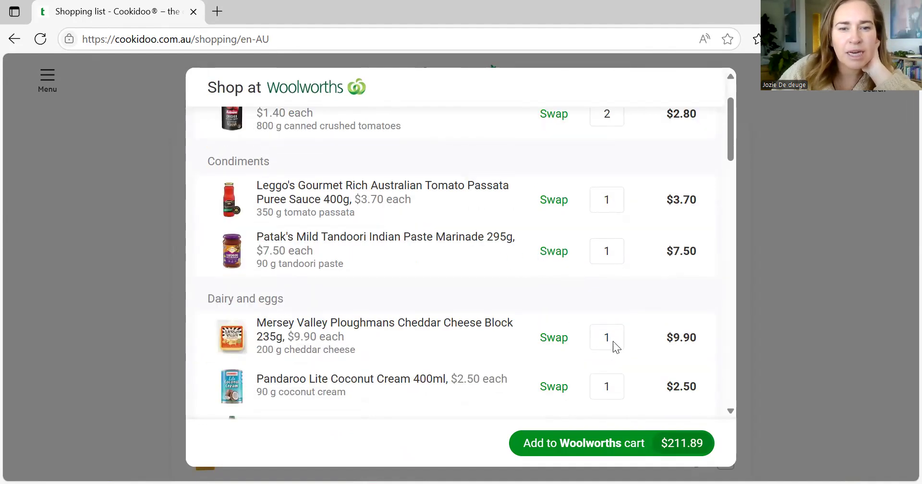
scroll(562, 283, "down", 1)
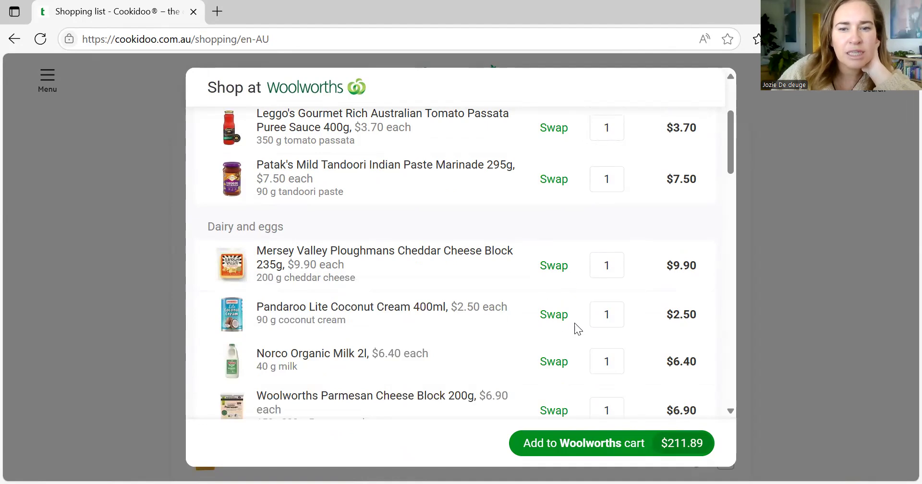
left_click(558, 318)
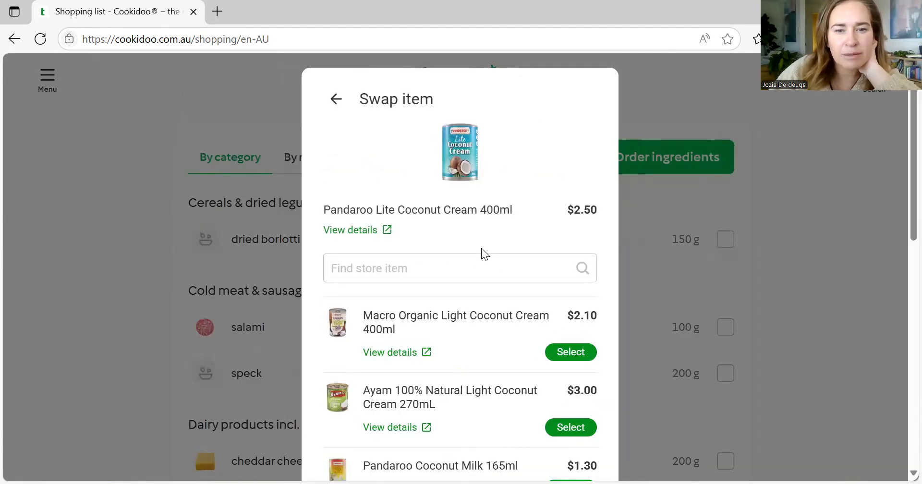
scroll(502, 280, "down", 1)
scroll(523, 313, "up", 2)
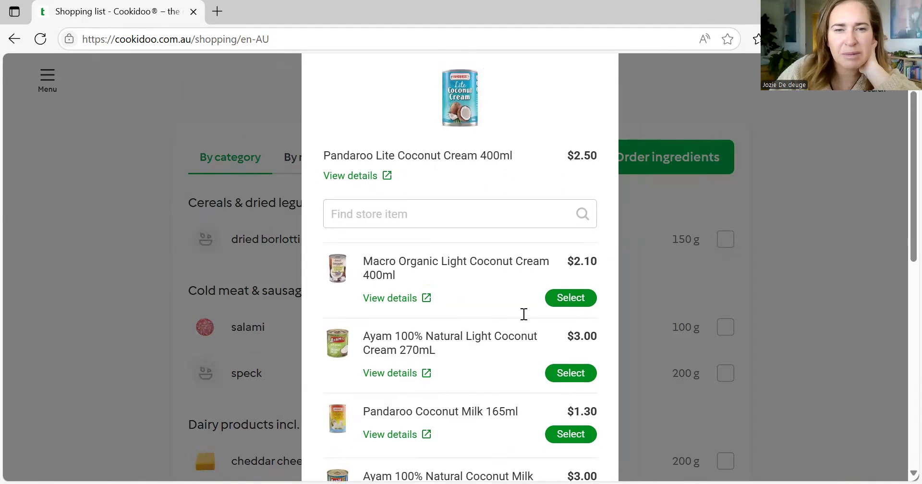
scroll(523, 314, "down", 3)
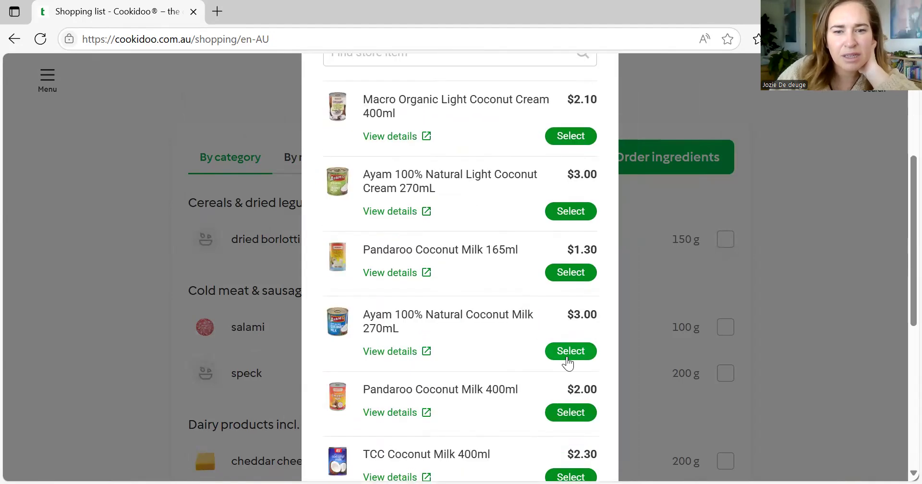
scroll(568, 356, "down", 3)
left_click(580, 277)
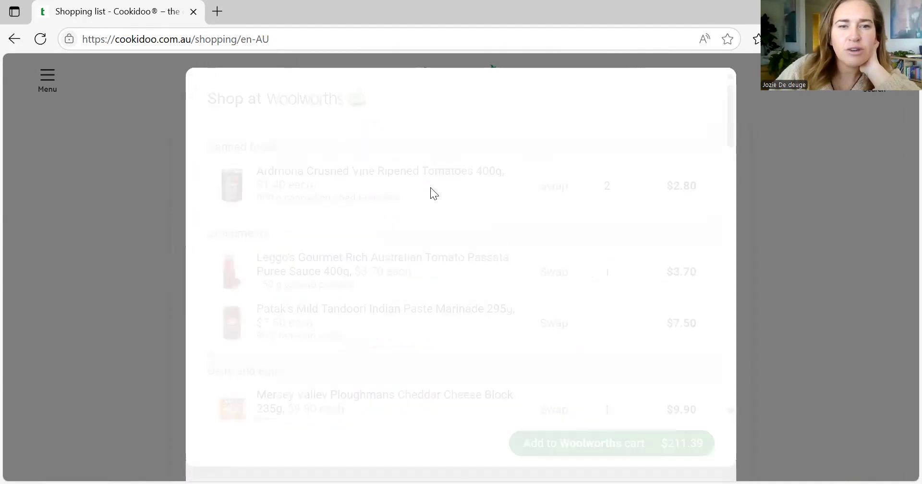
Step: Swap the Devondale Long Life UHT Thickened Whipping Cream 250mL for Woolworths Thickened Cream 300ml
scroll(569, 300, "down", 5)
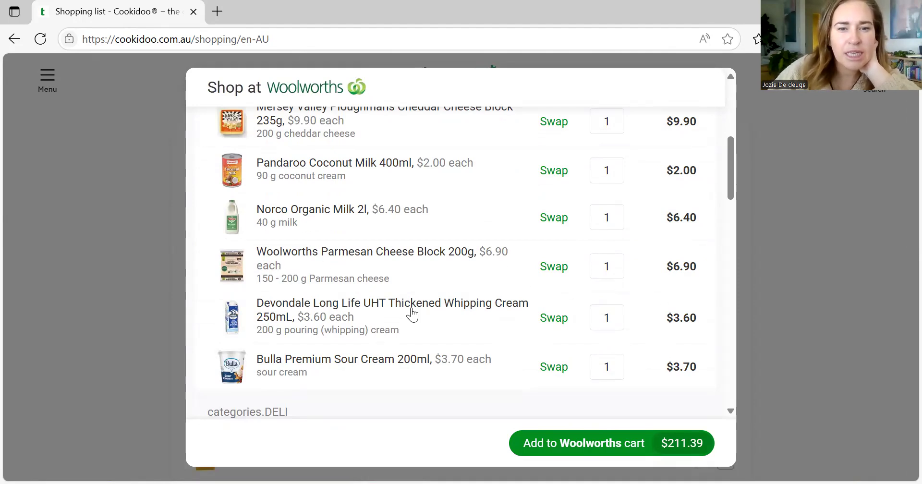
left_click(555, 322)
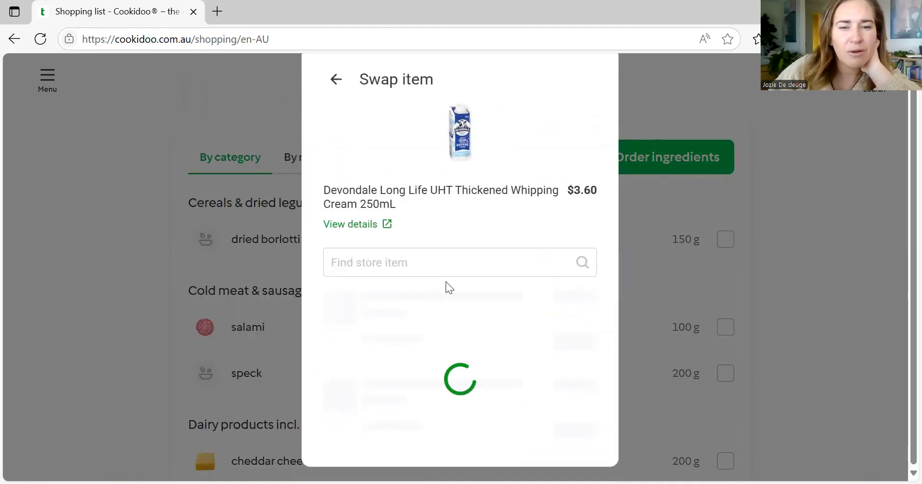
scroll(518, 276, "down", 4)
scroll(512, 277, "up", 3)
scroll(512, 277, "down", 7)
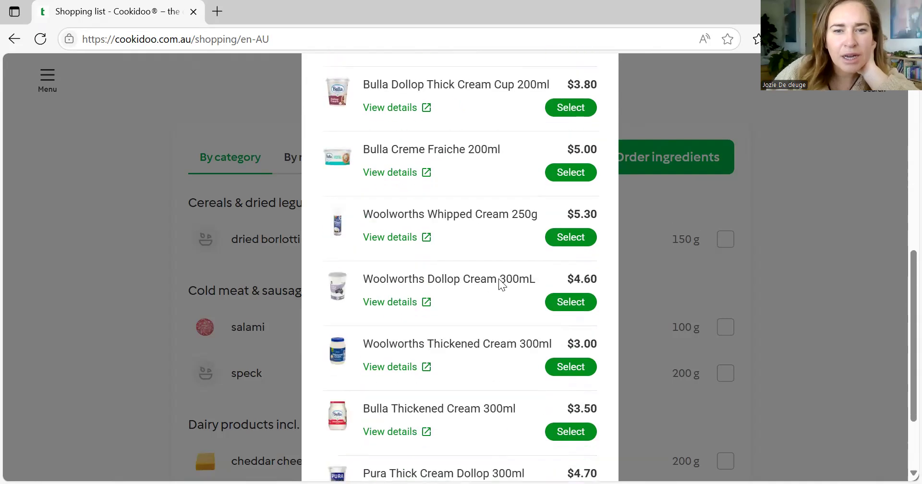
scroll(499, 279, "down", 3)
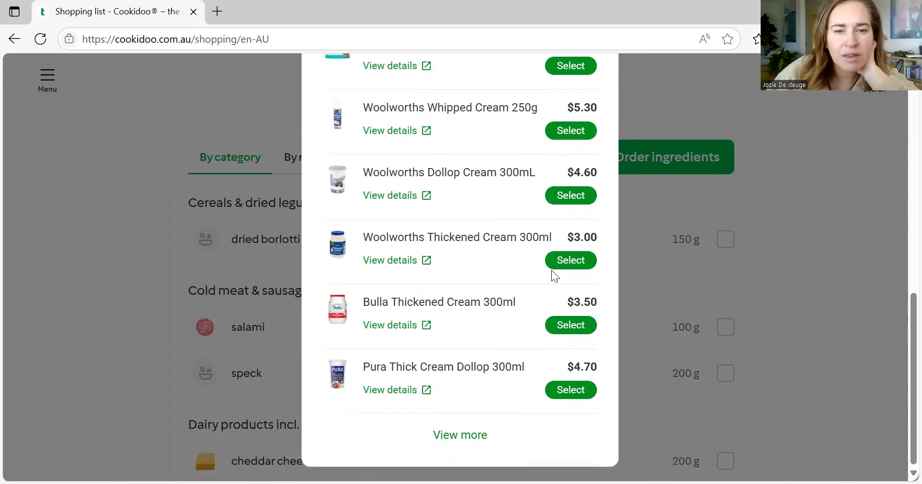
left_click(559, 262)
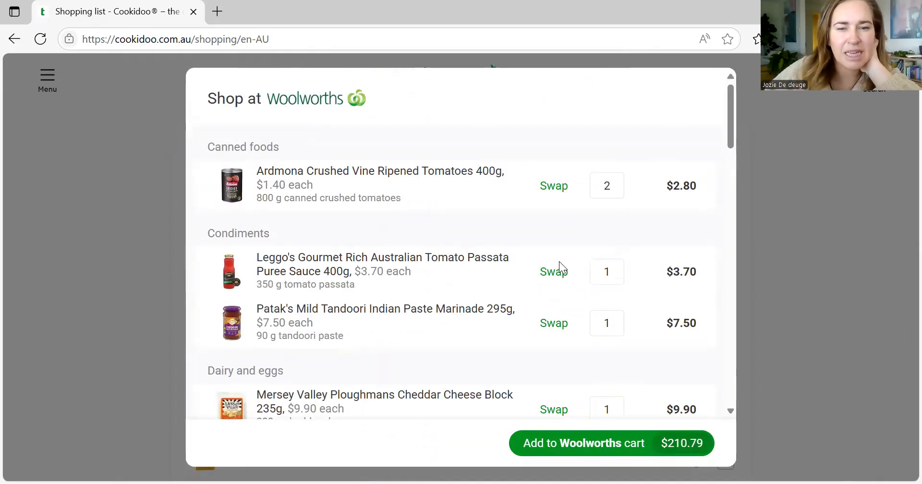
Step: Look through the swap alternatives for the Primo Danish Salami Sliced 80g and return to the order without swapping
scroll(569, 254, "down", 7)
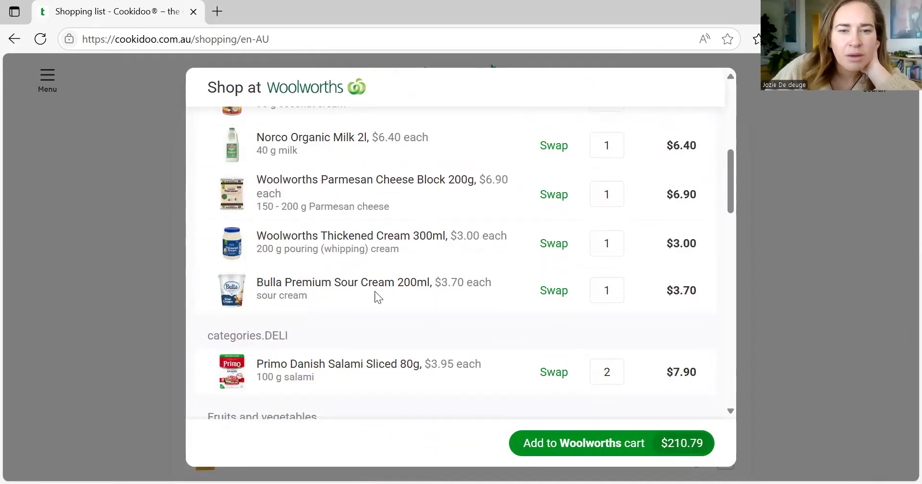
scroll(375, 291, "down", 3)
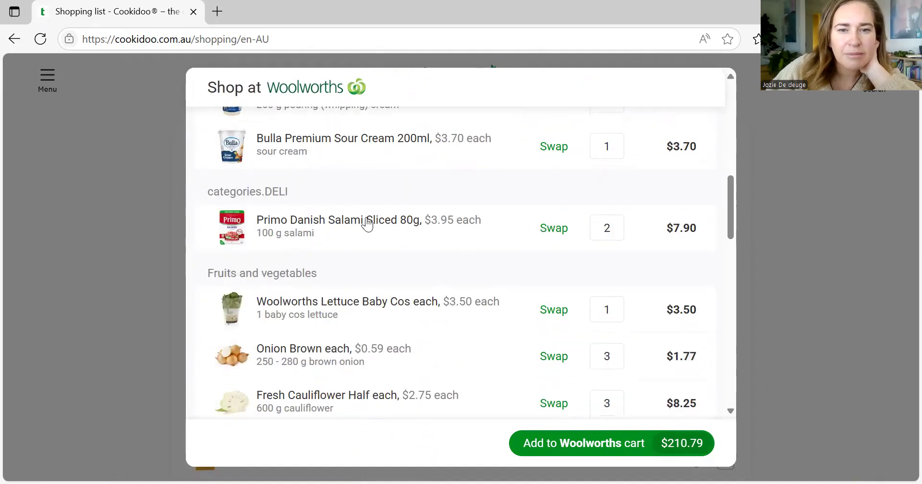
left_click(560, 228)
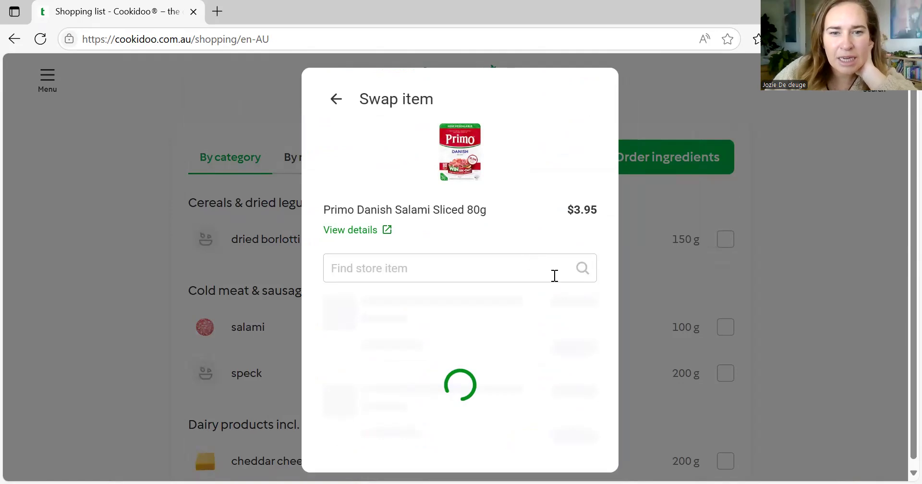
scroll(563, 283, "down", 3)
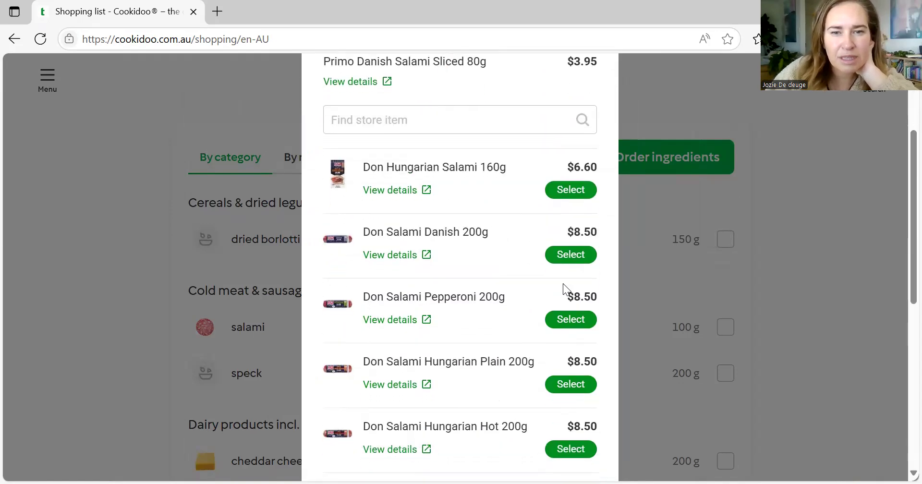
scroll(563, 284, "down", 7)
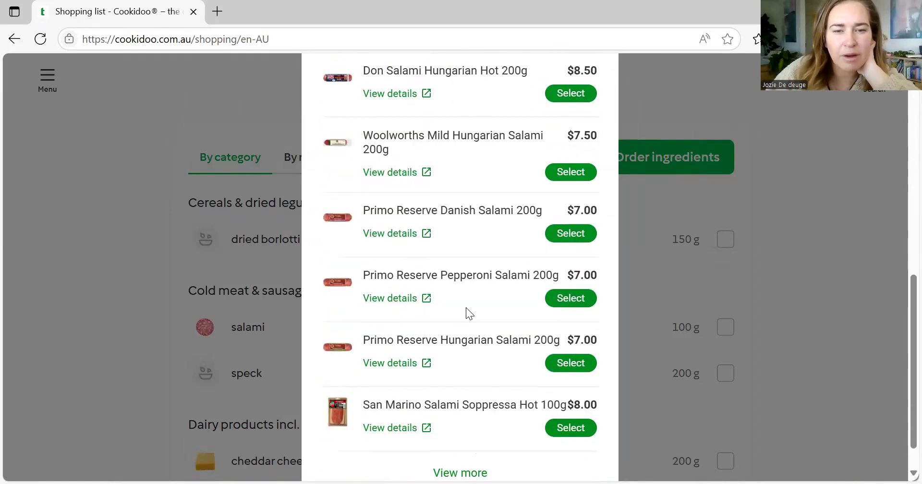
scroll(471, 307, "up", 10)
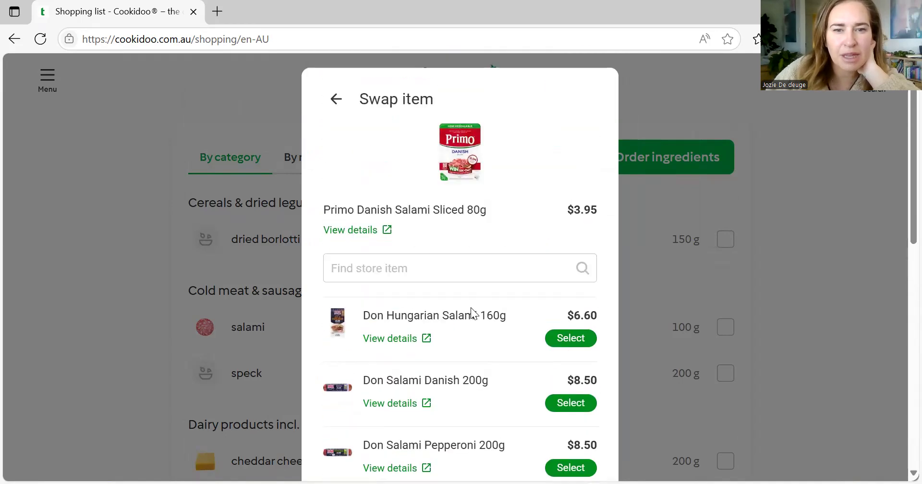
left_click(337, 100)
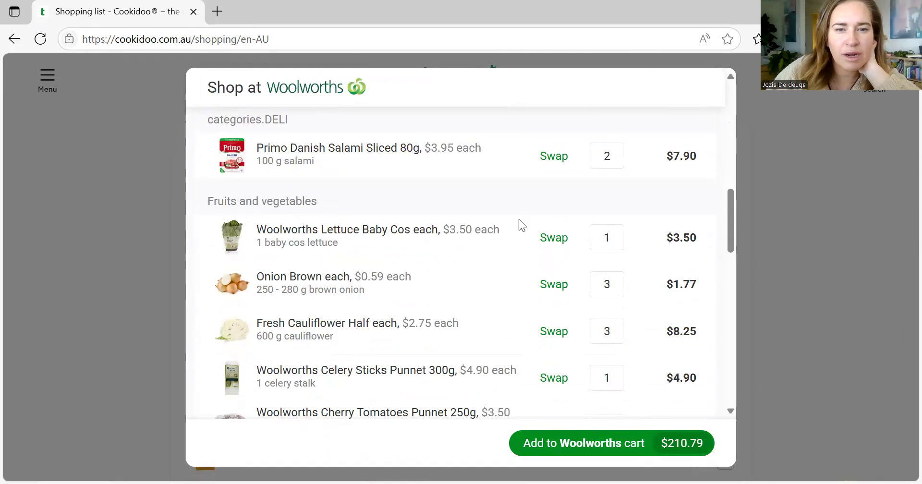
Step: Swap the single brown onions for the Woolworths Onion Brown Bag 1kg
left_click(553, 284)
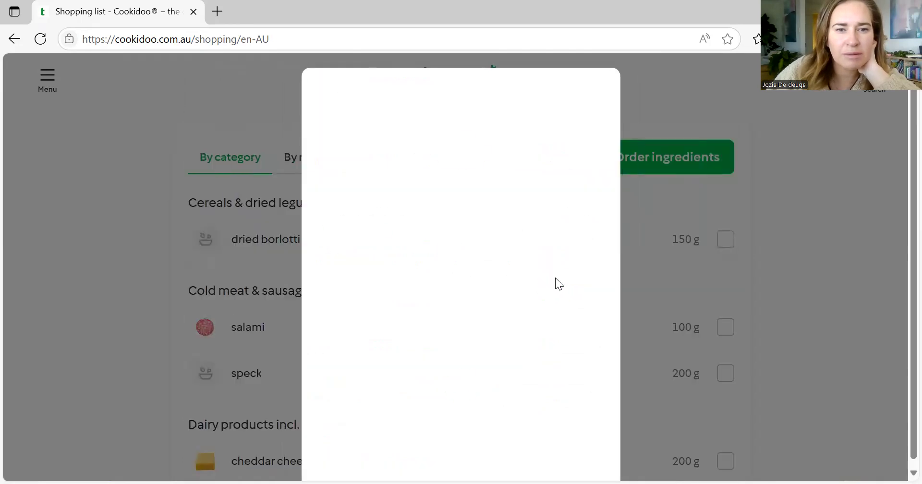
scroll(507, 264, "down", 5)
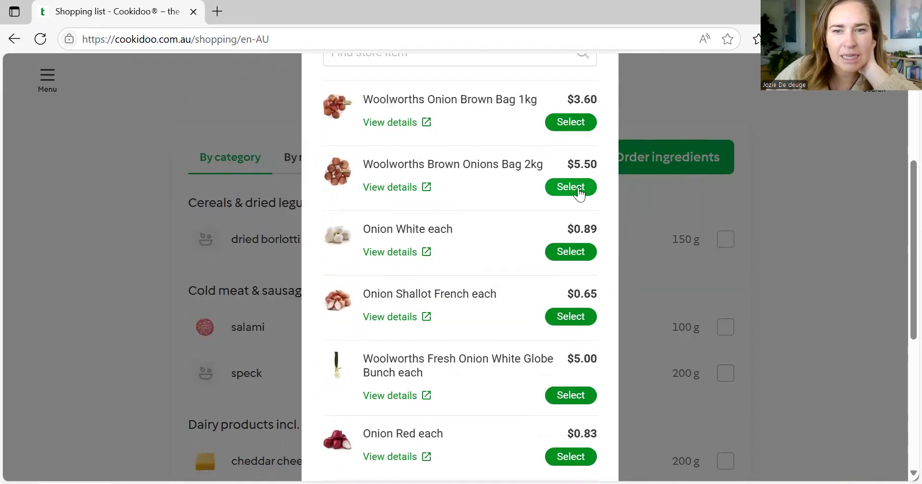
left_click(564, 126)
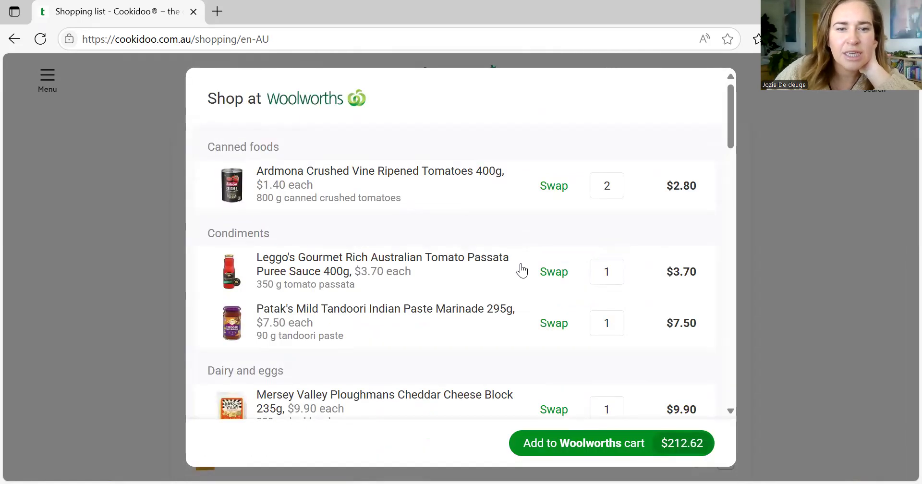
Step: Look through the swap alternatives for the Macro Organic Ginger Punnet 150g and return to the order without swapping
scroll(528, 266, "down", 8)
scroll(534, 267, "down", 3)
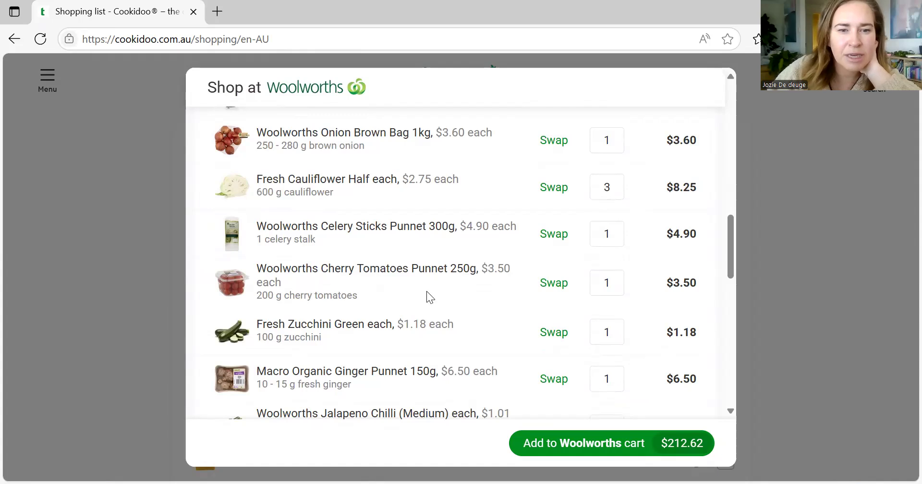
scroll(391, 288, "down", 2)
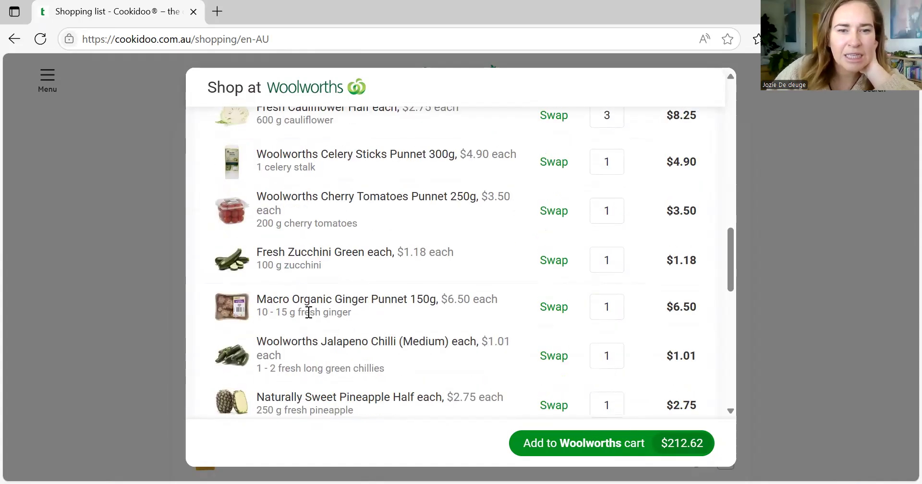
left_click(552, 307)
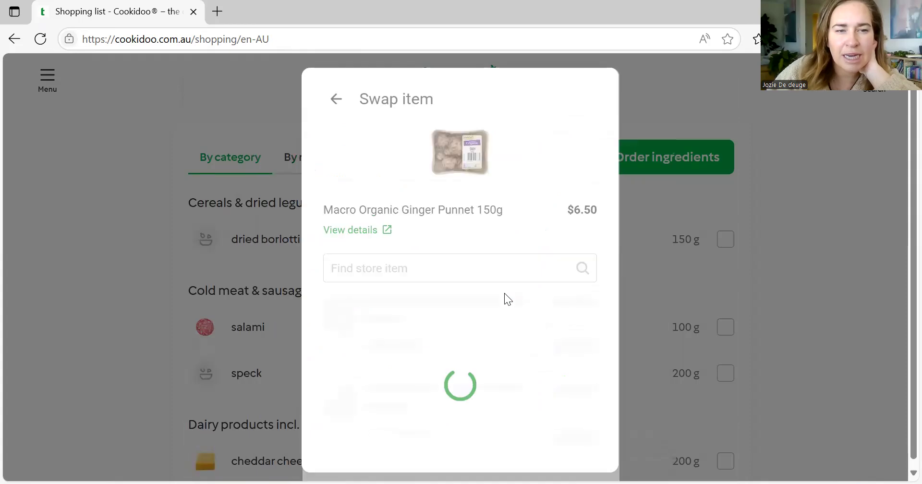
scroll(553, 279, "down", 2)
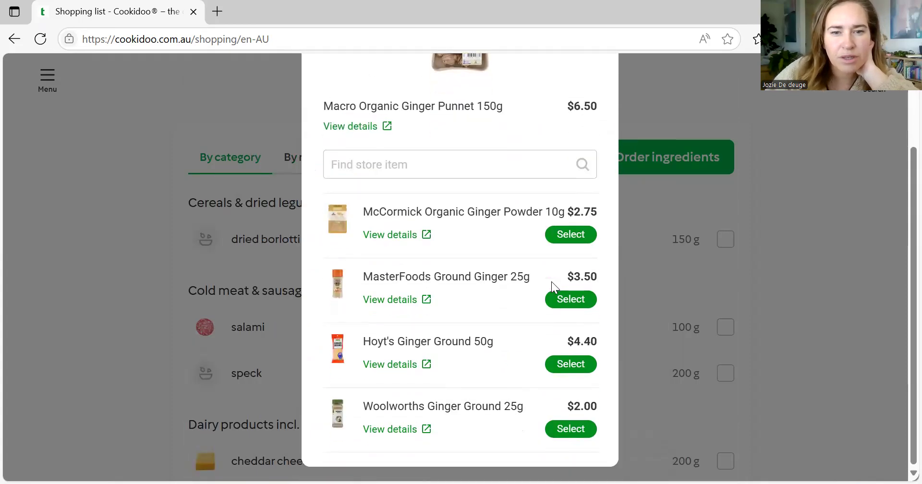
scroll(533, 296, "up", 2)
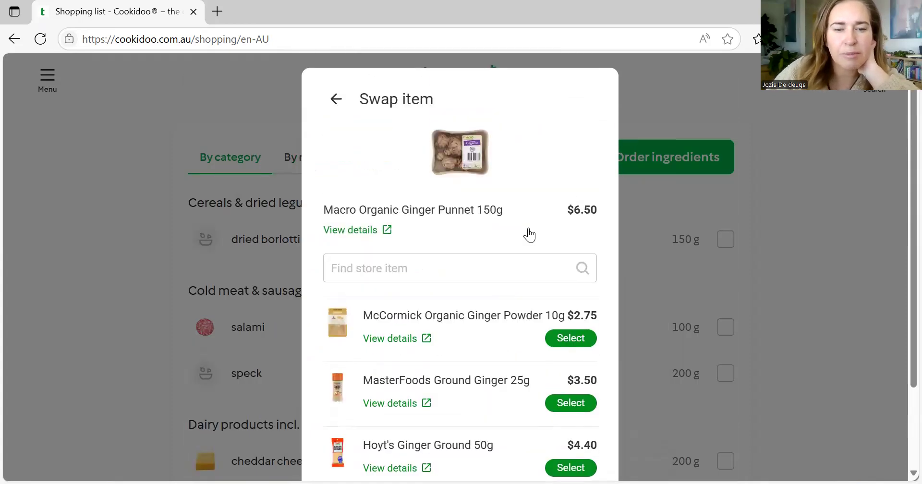
scroll(529, 232, "down", 2)
scroll(497, 355, "up", 2)
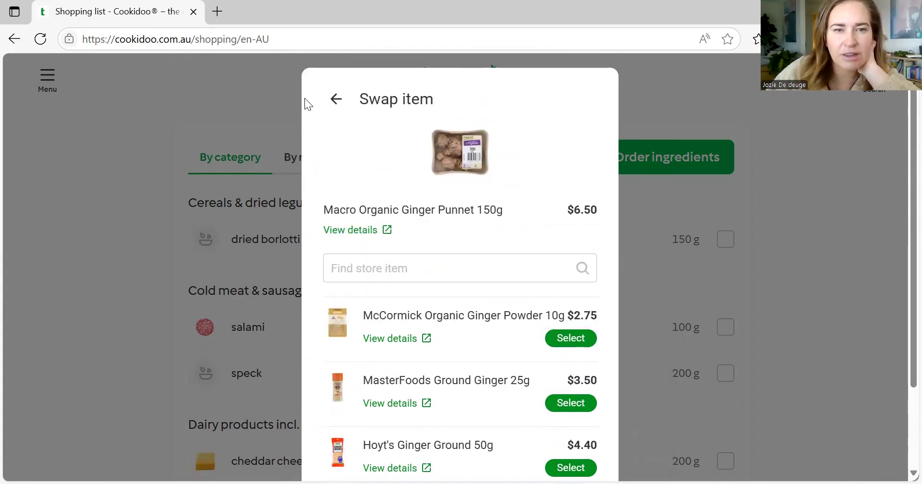
left_click(336, 101)
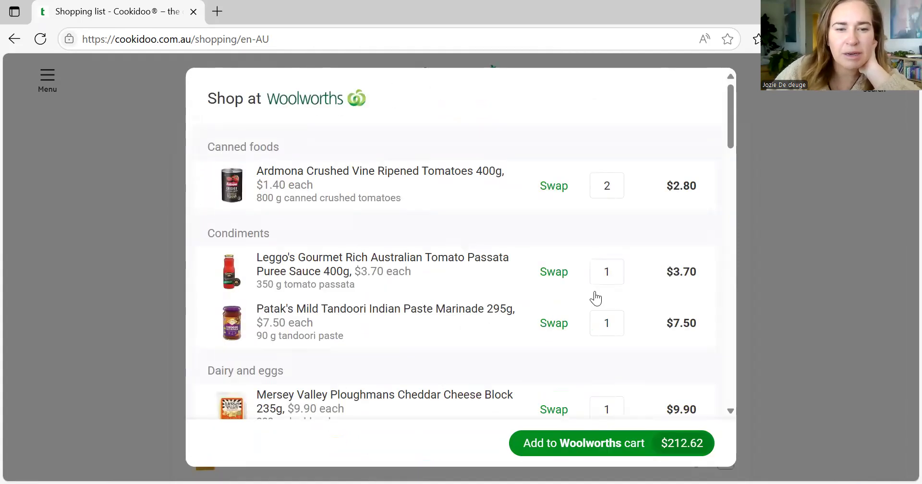
Step: Swap the Naturally Sweet Pineapple Half for Dole Premium Pineapple Slices In Syrup 439g
scroll(595, 295, "down", 10)
scroll(596, 293, "down", 7)
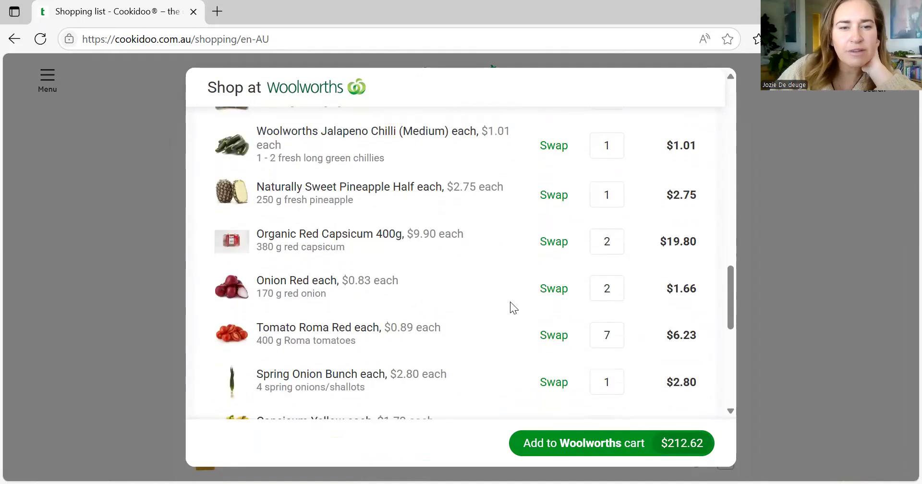
left_click(564, 190)
scroll(505, 267, "down", 3)
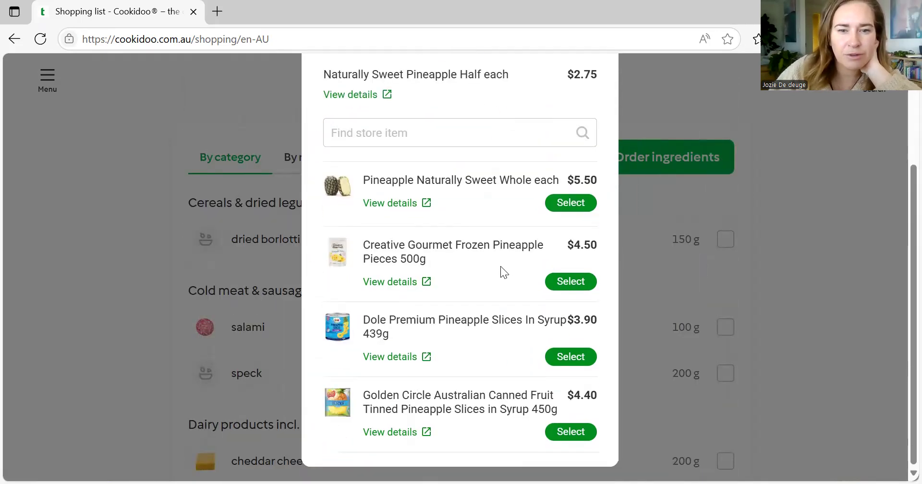
left_click(570, 356)
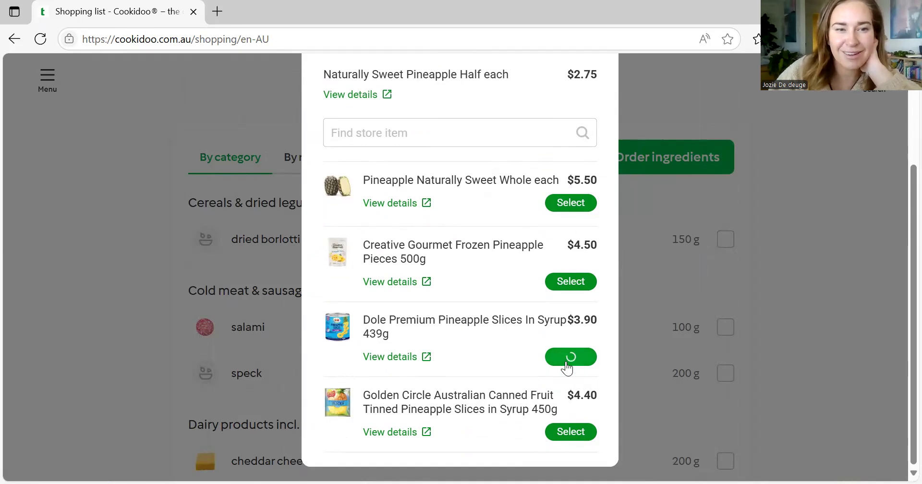
Step: Swap the McKenzie's Dried Veg Borlotti Beans 375g for Annalisa Beans Borlotti 400g
scroll(565, 312, "down", 10)
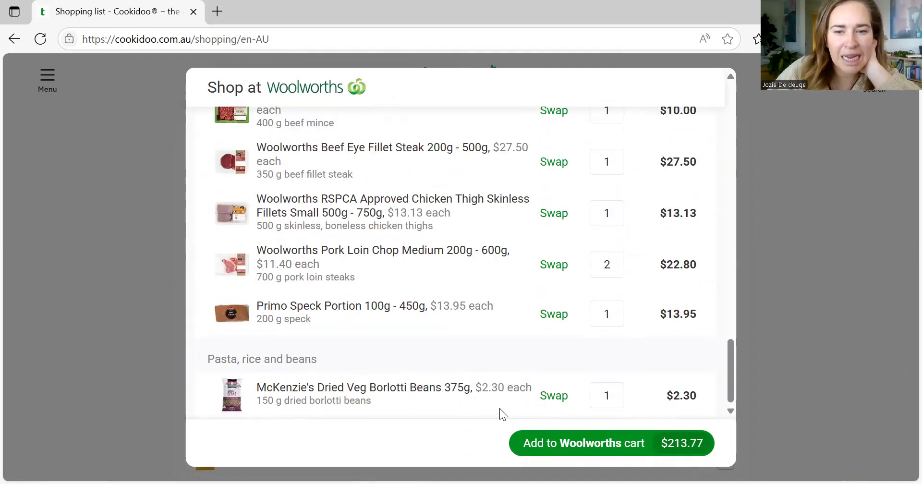
left_click(554, 395)
scroll(514, 329, "down", 3)
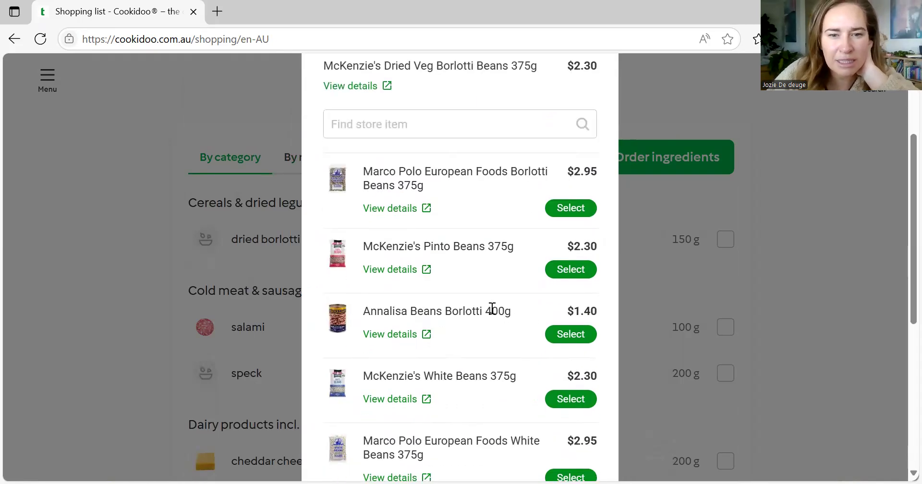
scroll(486, 308, "down", 2)
left_click(555, 265)
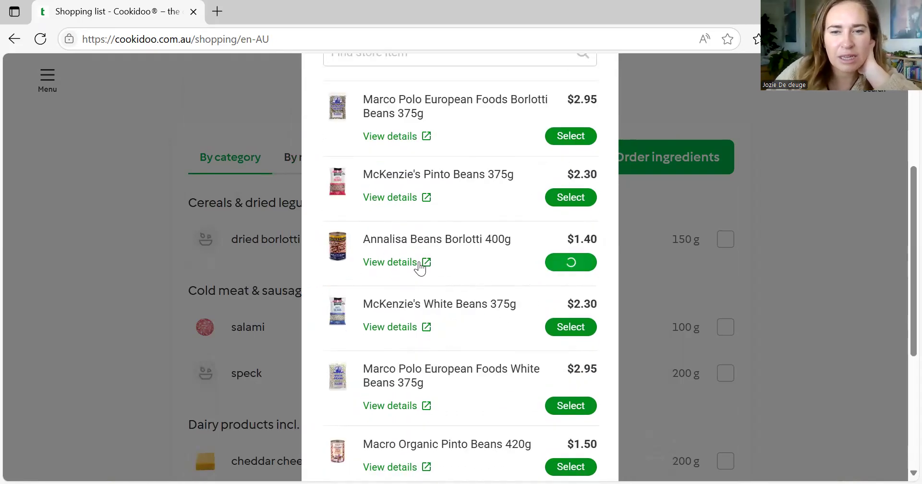
Step: Set the quantity of Annalisa Beans Borlotti 400g to 2
scroll(623, 308, "down", 20)
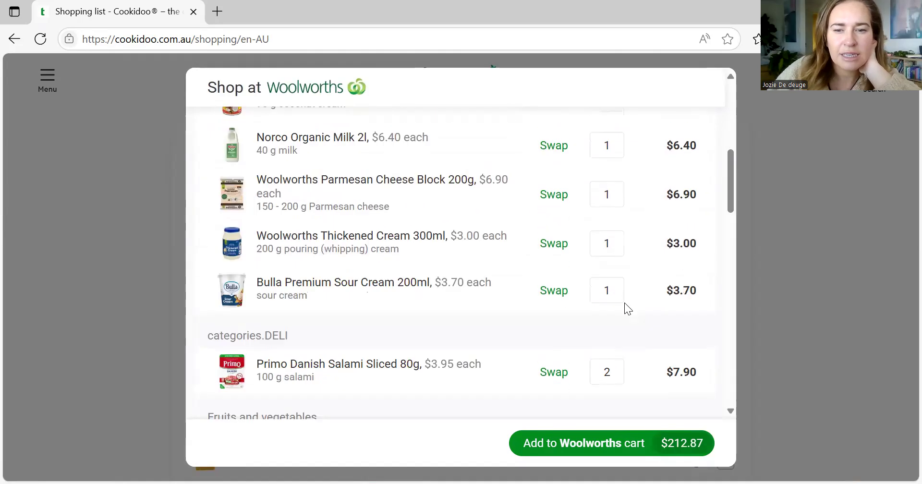
scroll(624, 309, "down", 5)
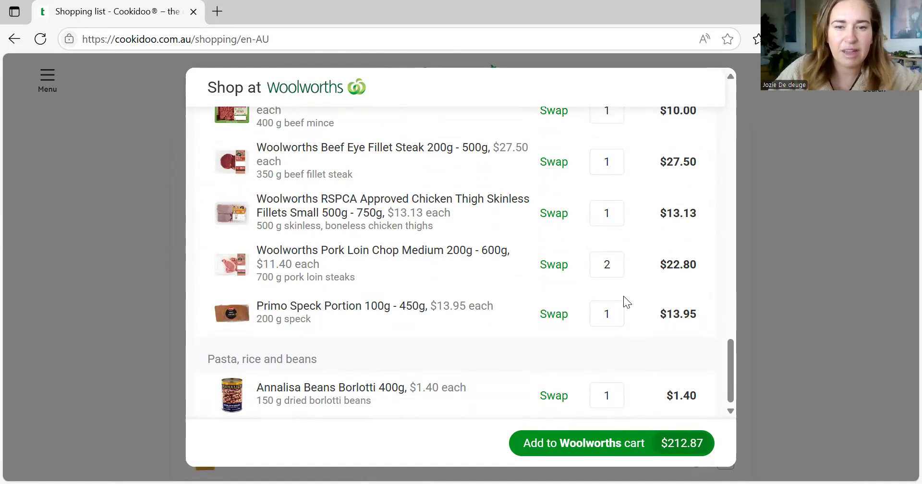
left_click(611, 395)
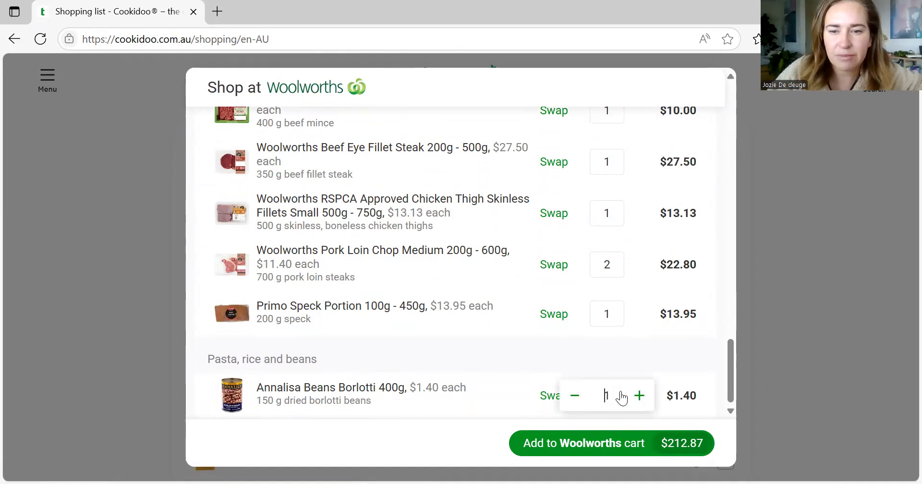
left_click(639, 395)
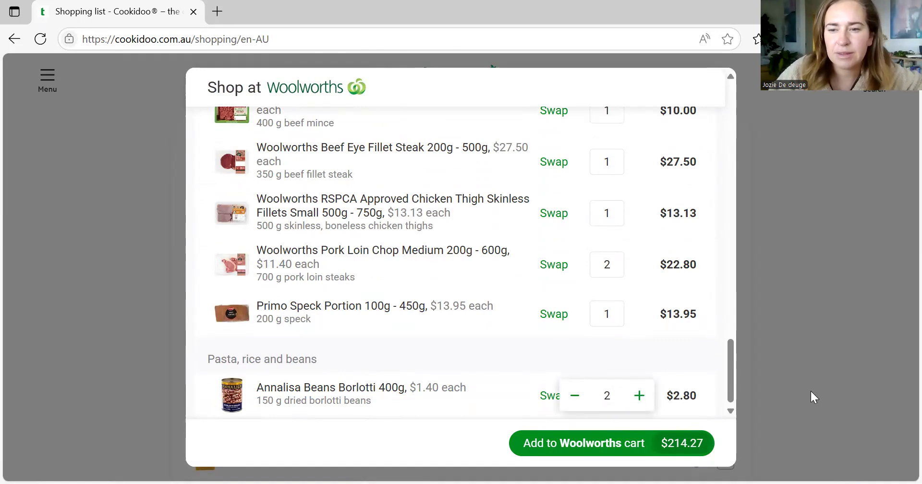
Step: Swap the Woolworths Pork Loin Chop Medium for Woolworths Loin Steaks Pork 500g
scroll(690, 286, "up", 15)
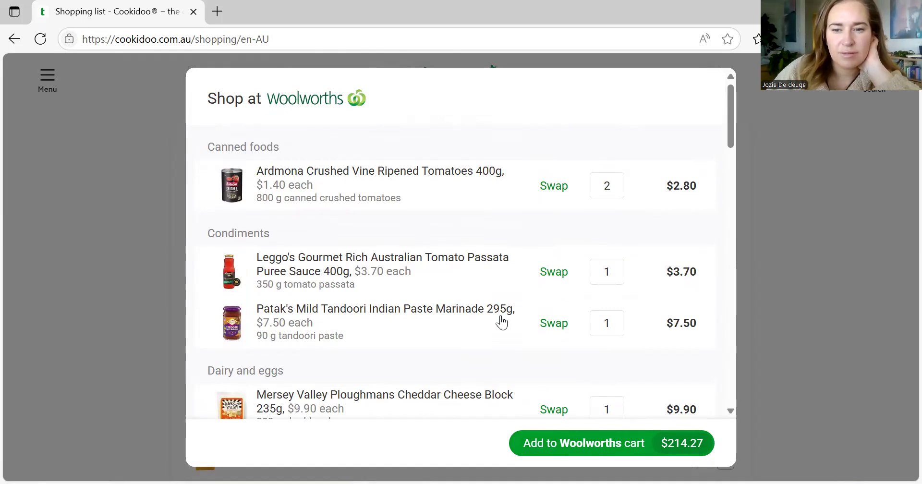
scroll(523, 386, "down", 15)
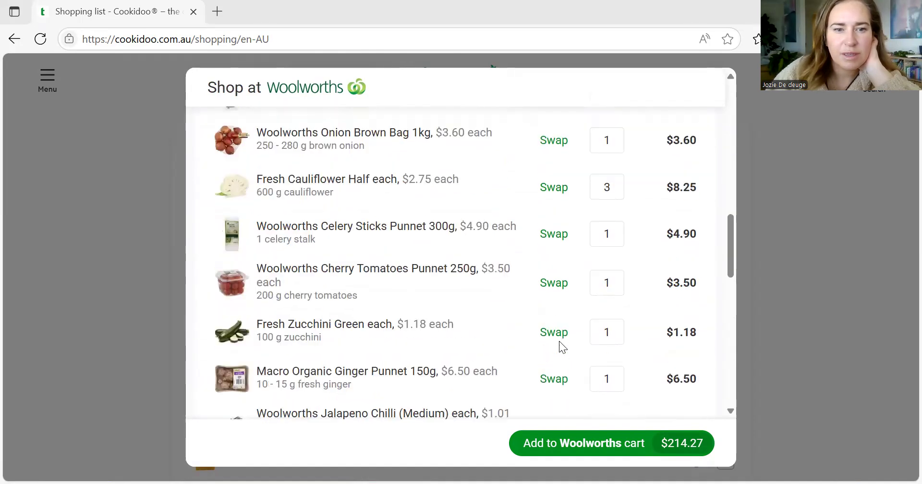
scroll(547, 327, "up", 4)
scroll(496, 218, "down", 7)
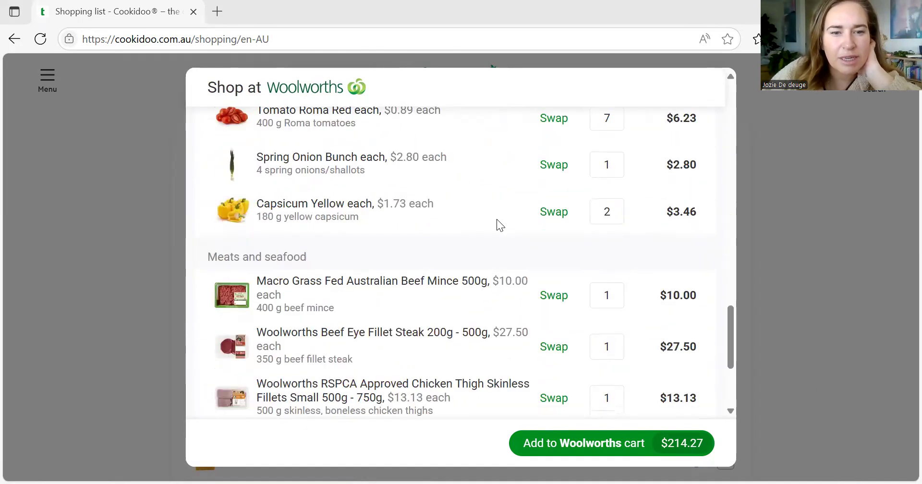
scroll(524, 329, "down", 2)
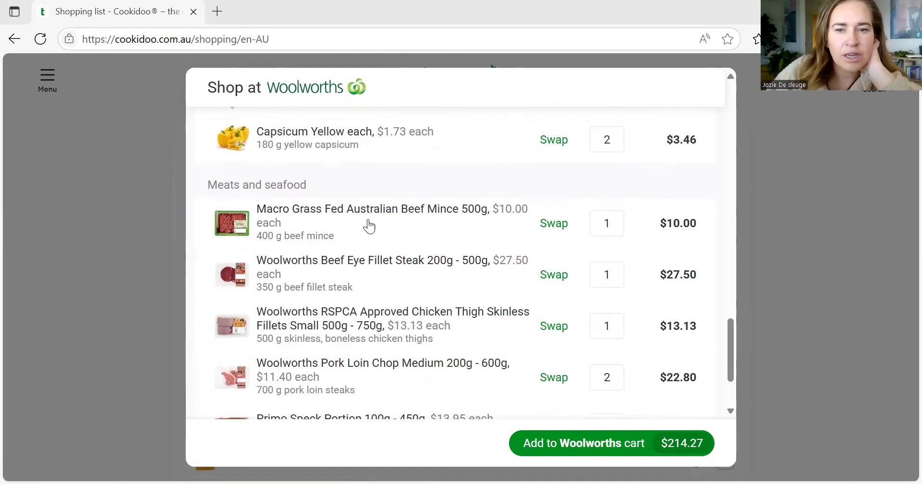
scroll(531, 242, "down", 2)
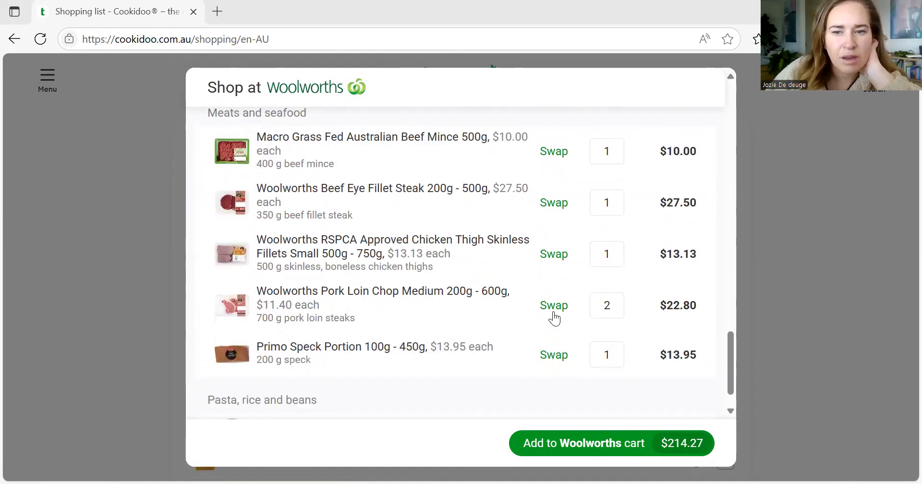
left_click(557, 312)
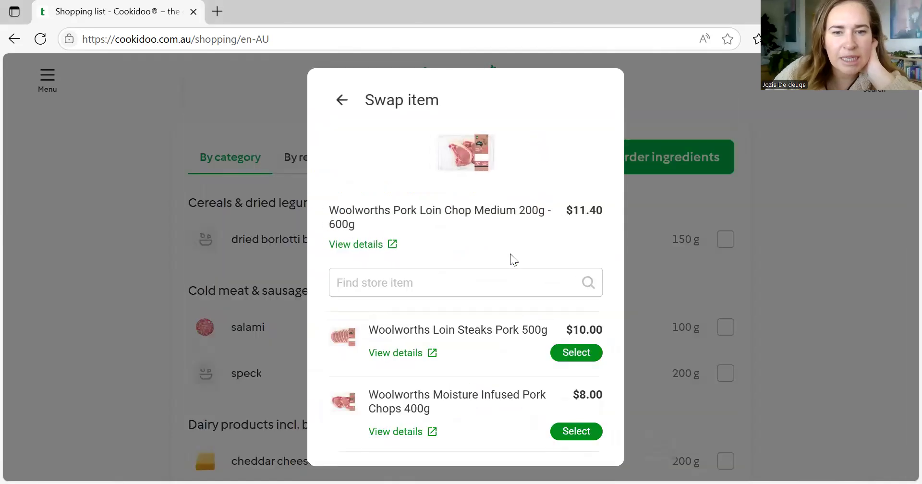
left_click(570, 353)
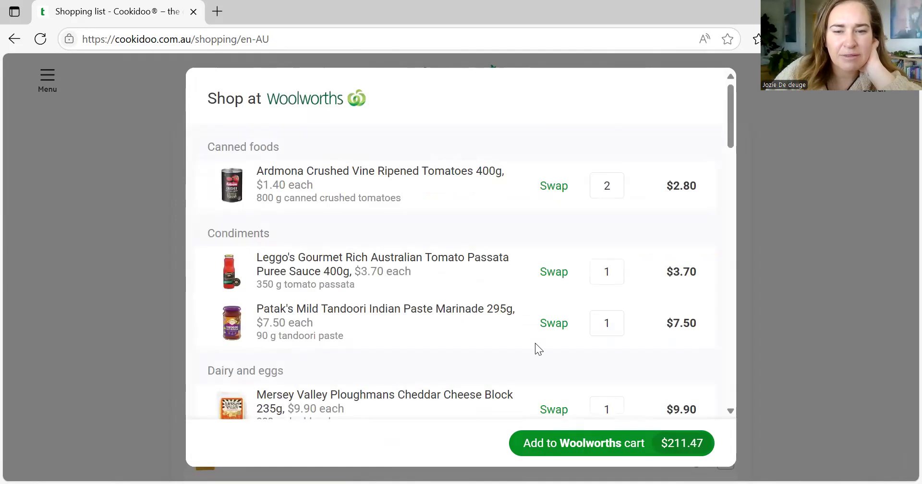
Step: Review the bacon alternatives for the Primo Speck Portion and swap it for Primo Shortcut Rindless Bacon 200g
scroll(629, 339, "down", 20)
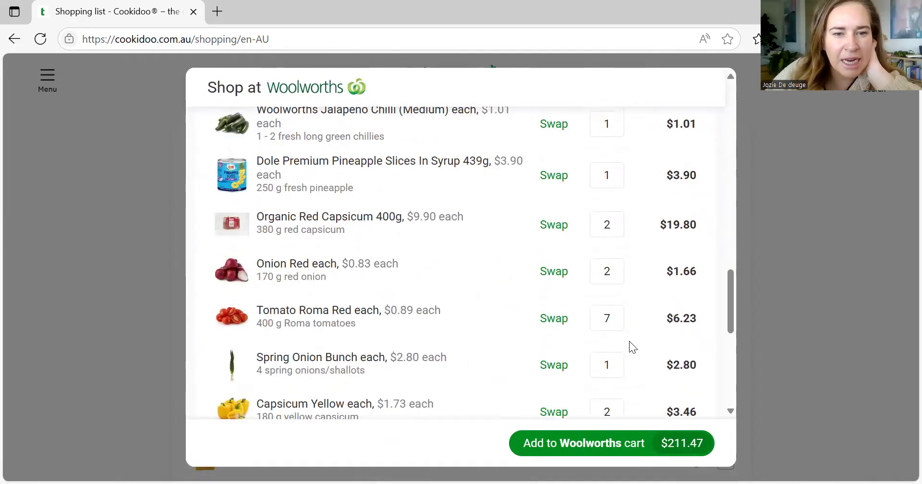
scroll(608, 368, "down", 3)
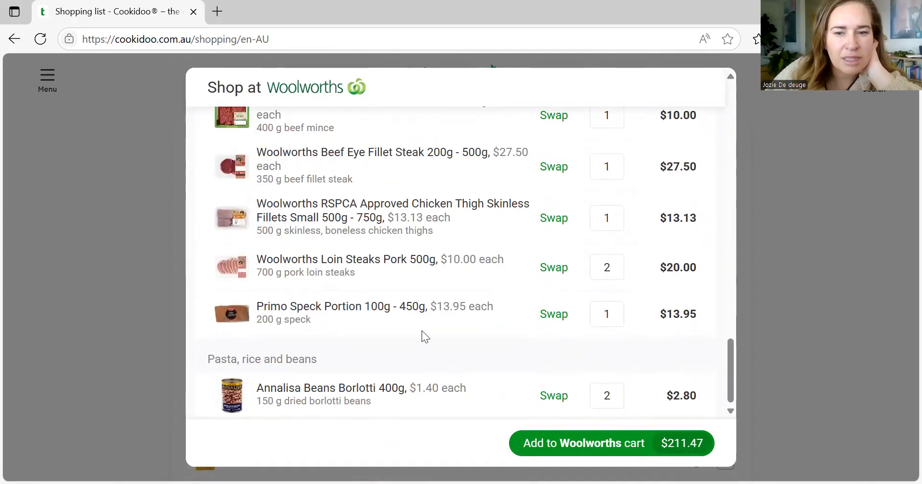
left_click(561, 315)
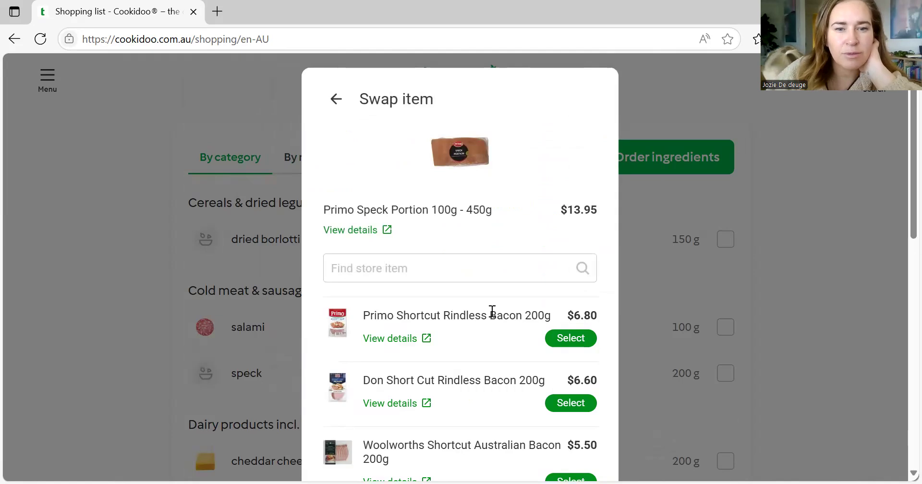
scroll(492, 311, "down", 3)
scroll(490, 310, "down", 2)
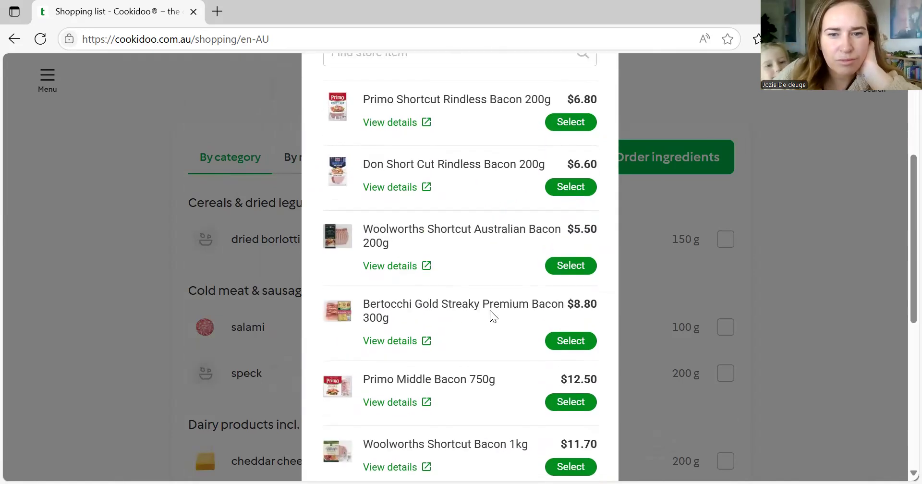
scroll(493, 328, "down", 2)
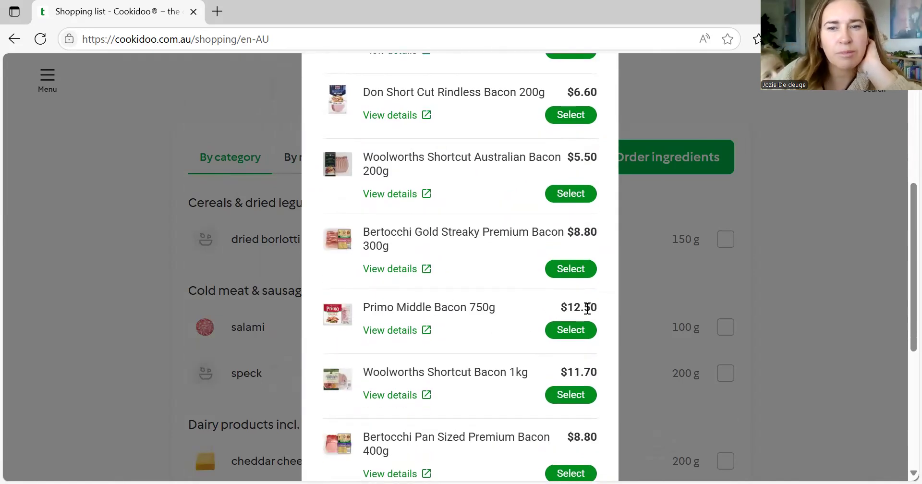
scroll(587, 308, "up", 6)
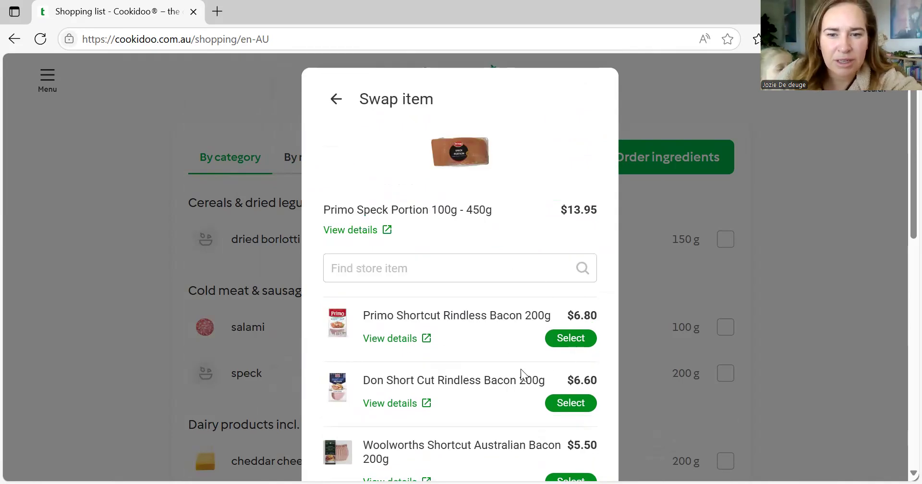
scroll(546, 371, "down", 2)
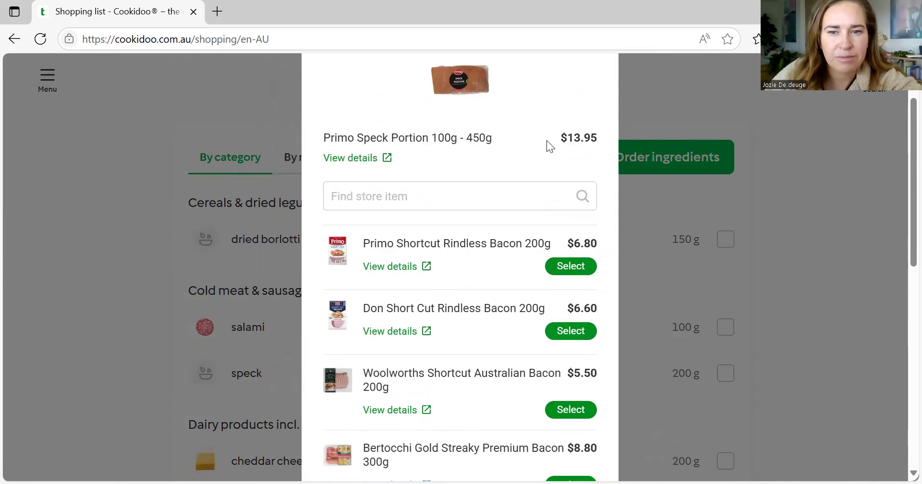
left_click(559, 274)
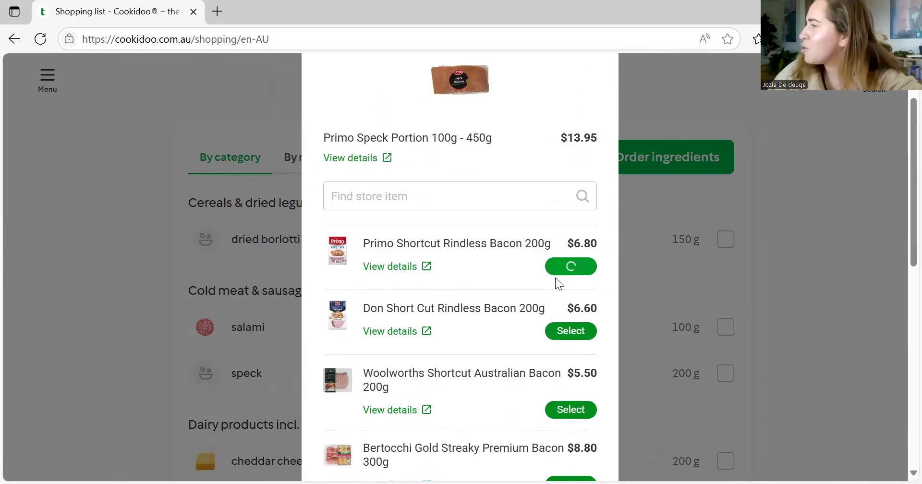
Step: Set the quantity of Woolworths Loin Steaks Pork 500g to 1
scroll(596, 365, "down", 10)
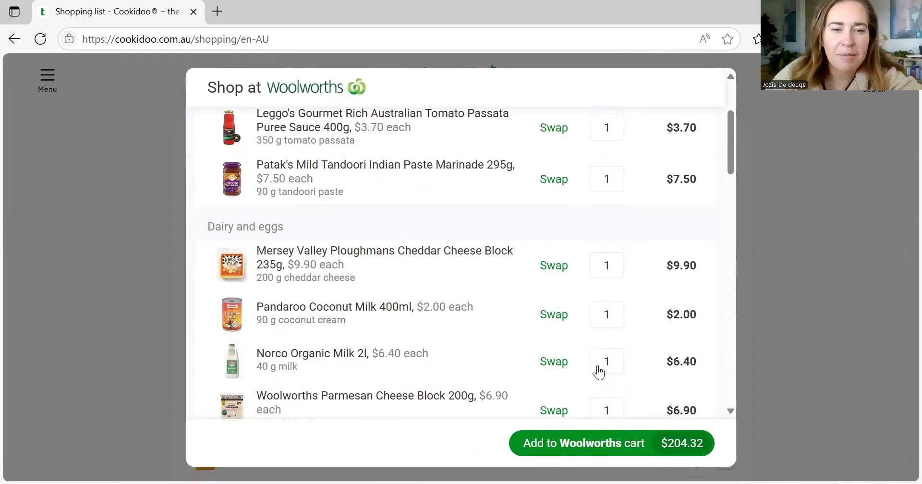
scroll(304, 280, "down", 1)
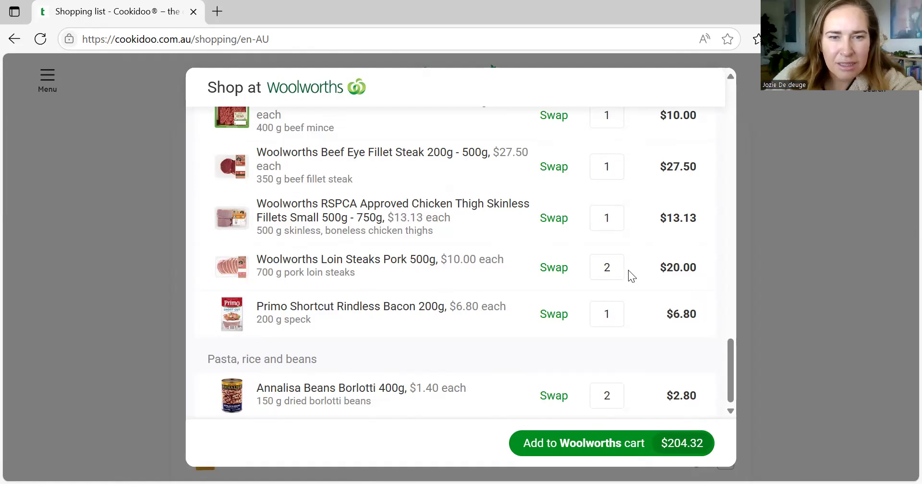
left_click(607, 269)
left_click(575, 269)
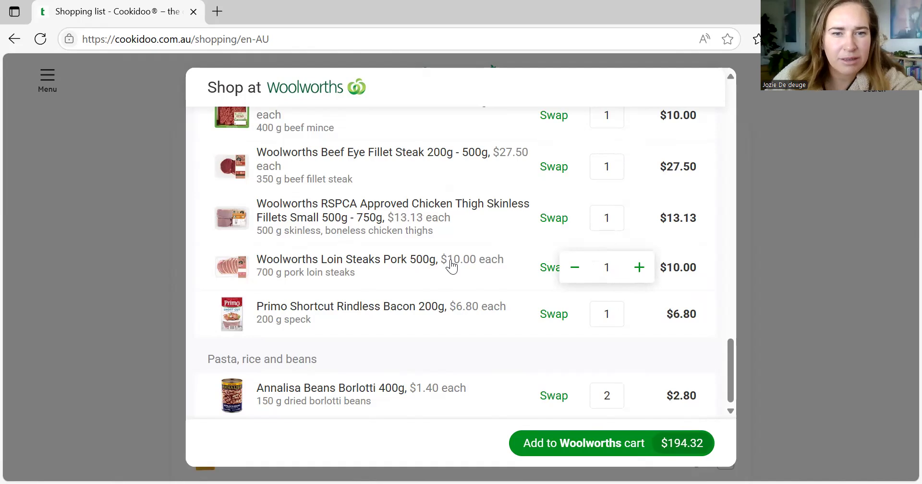
Step: Swap the Woolworths Beef Eye Fillet Steak for Woolworths Beef Rump Steak 250g
scroll(452, 276, "up", 1)
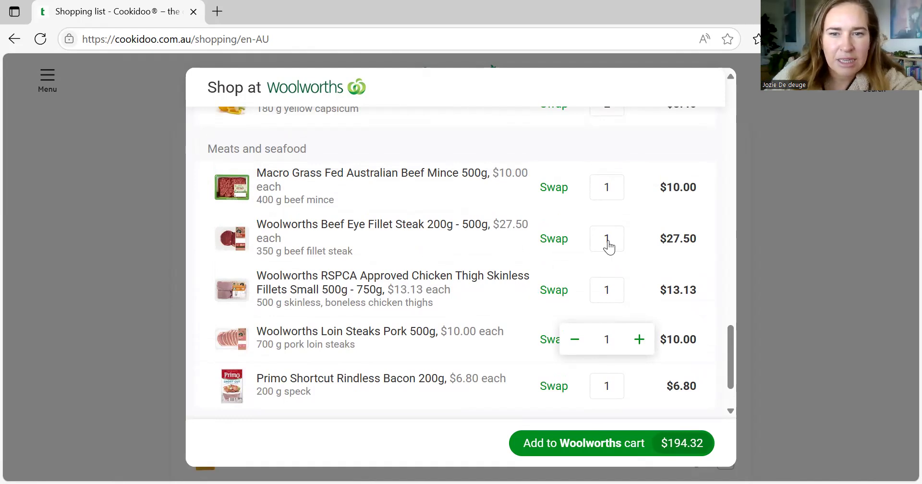
left_click(555, 239)
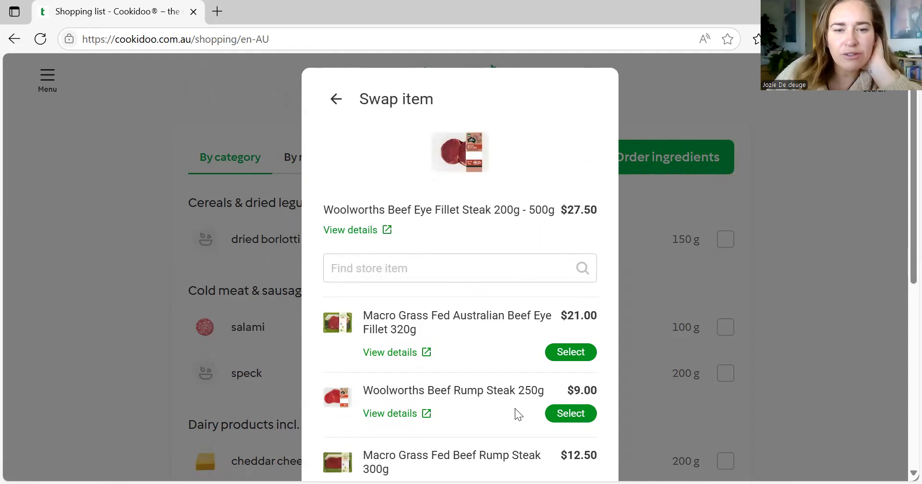
scroll(514, 408, "down", 2)
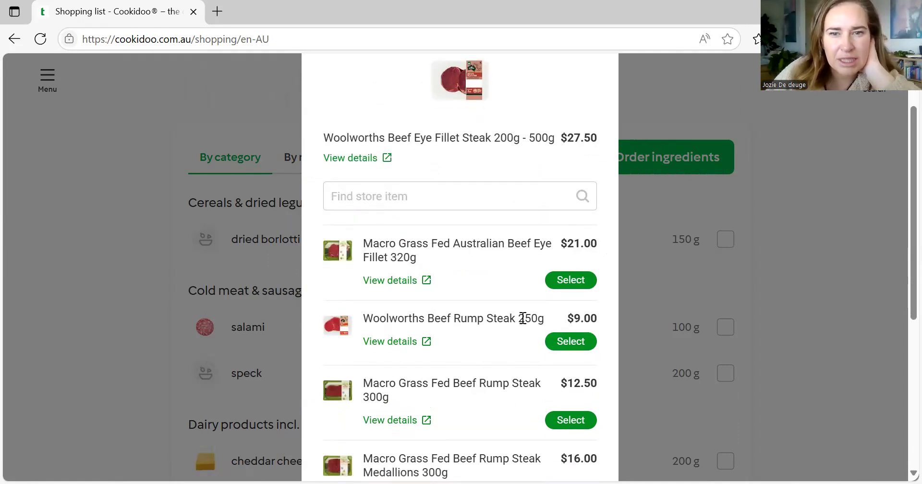
left_click(579, 351)
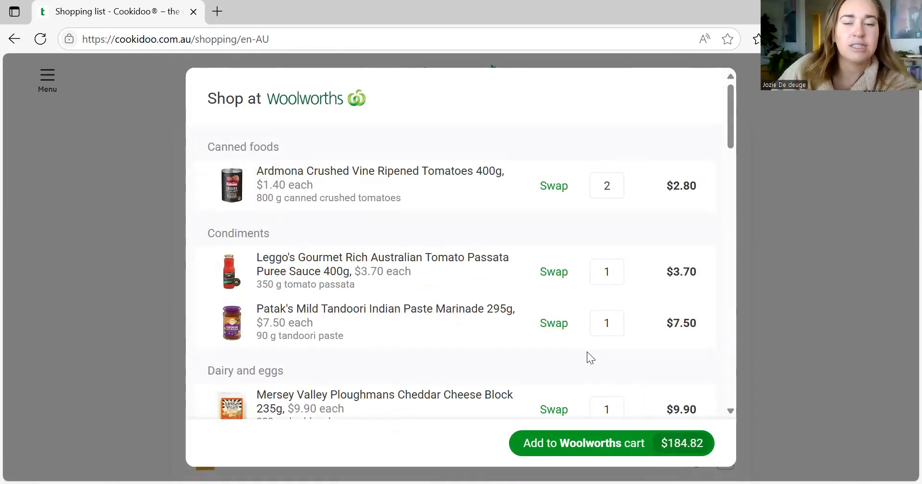
Step: Compare the beef mince alternatives and swap the Macro Grass Fed Australian Beef Mince for Woolworths Lean Beef Mince 500g
scroll(574, 330, "down", 15)
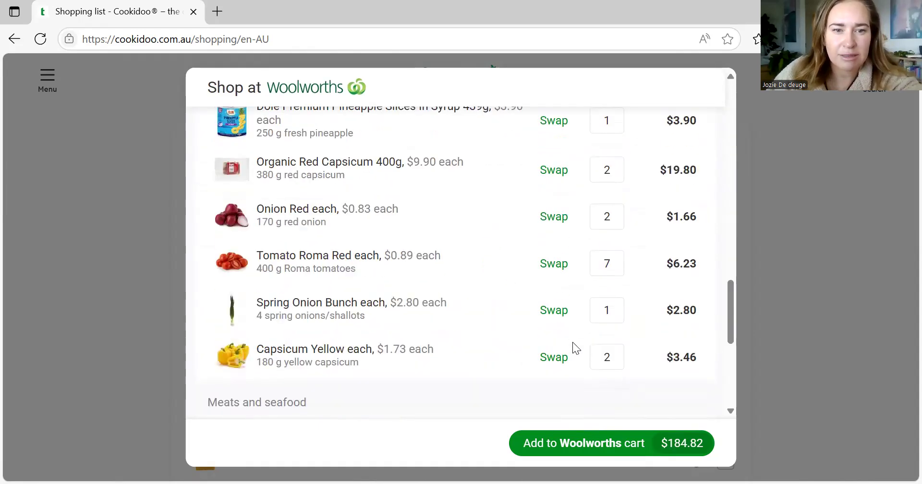
scroll(600, 331, "down", 2)
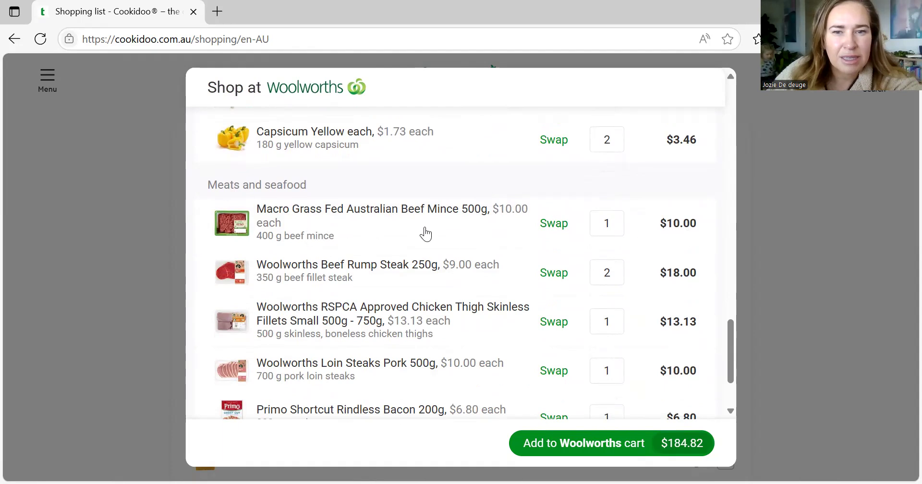
left_click(554, 224)
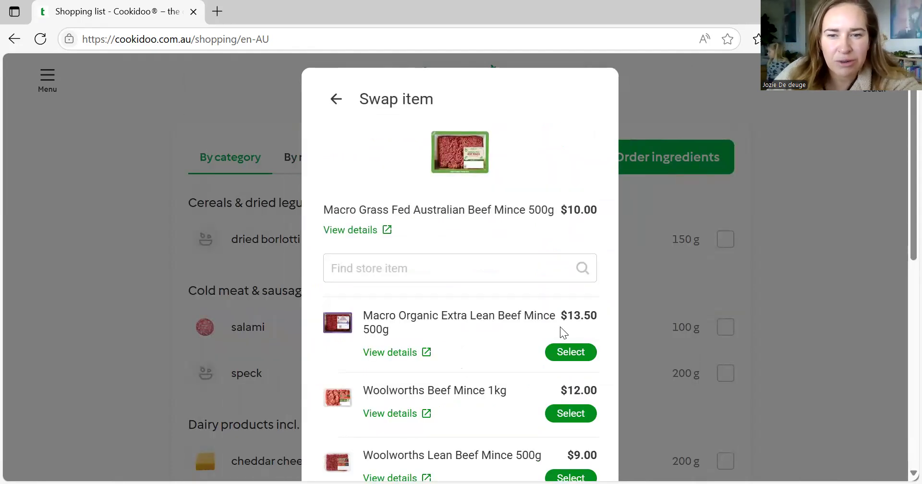
scroll(533, 341, "down", 2)
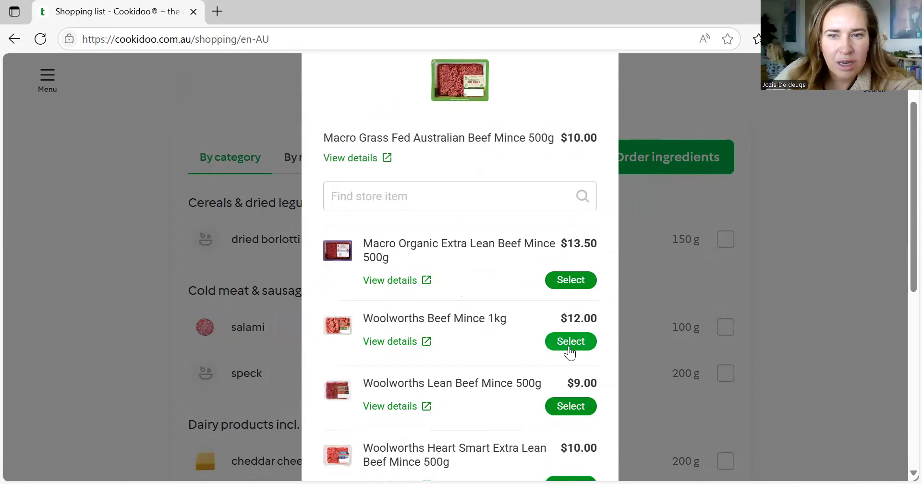
scroll(568, 348, "up", 2)
scroll(512, 288, "down", 2)
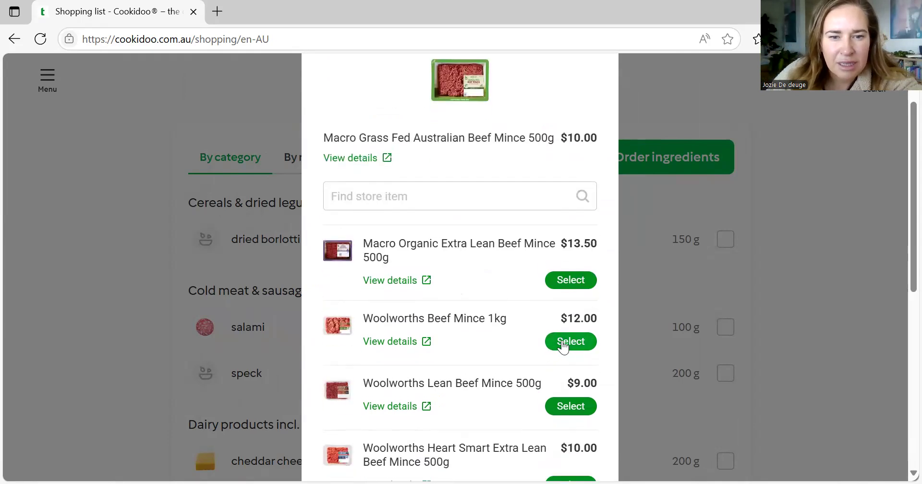
scroll(560, 326, "down", 2)
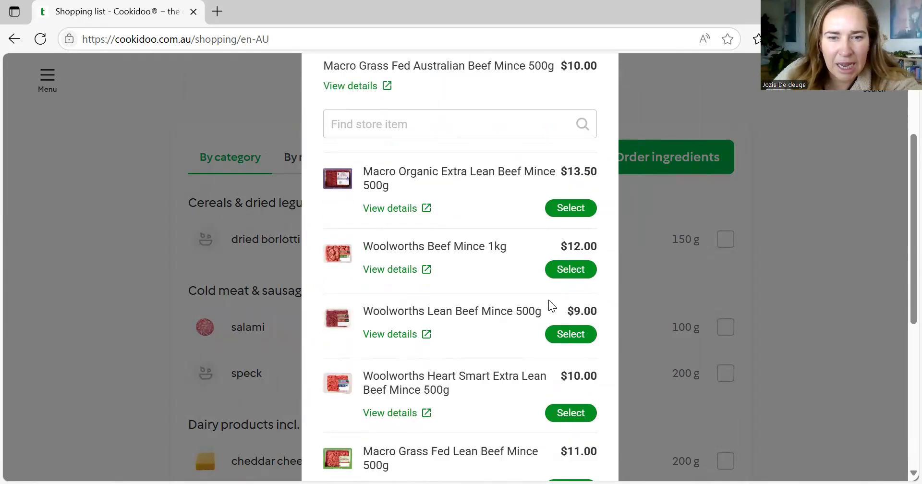
left_click(573, 336)
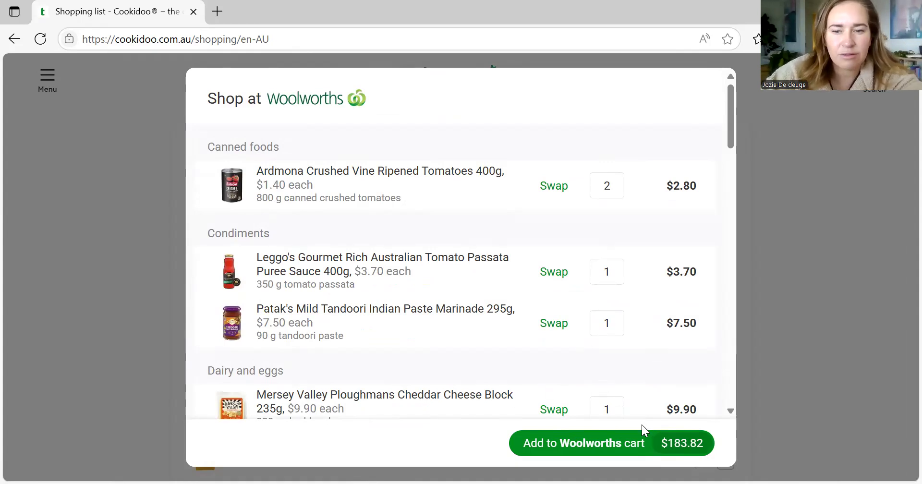
Step: Check the end of the order list and send all its items to the Woolworths cart
scroll(671, 353, "down", 15)
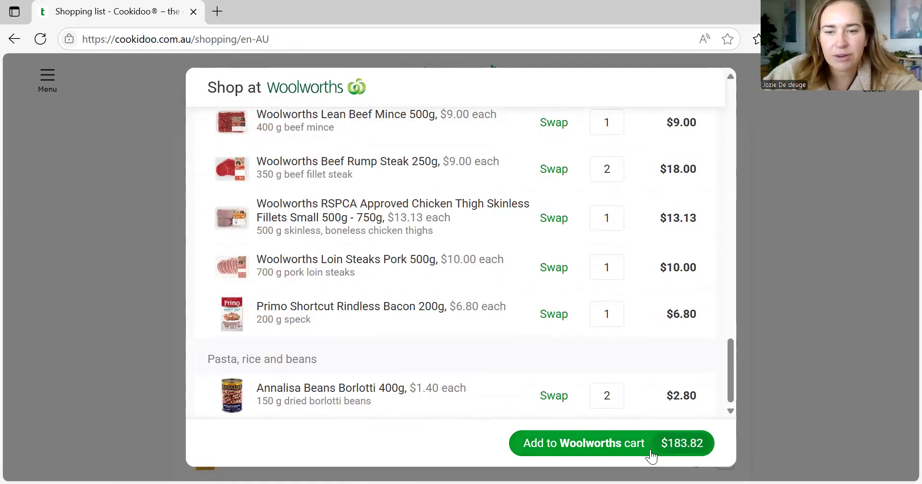
left_click(626, 444)
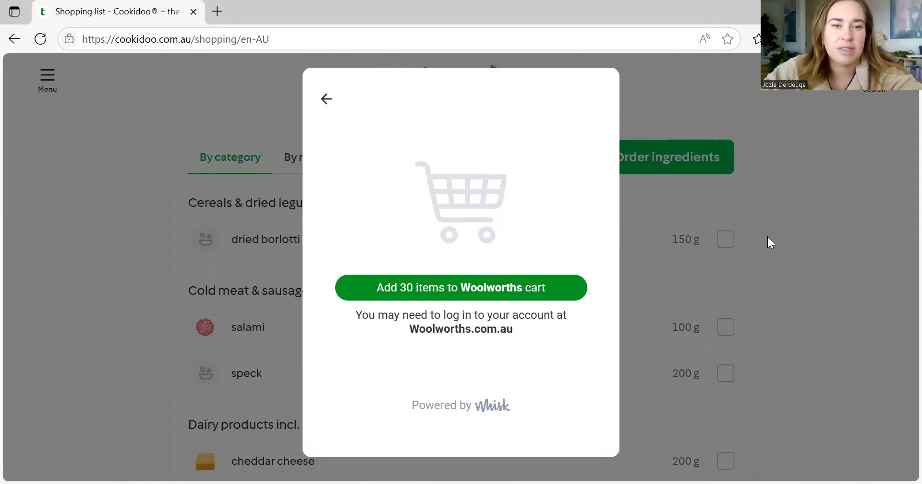
left_click(499, 287)
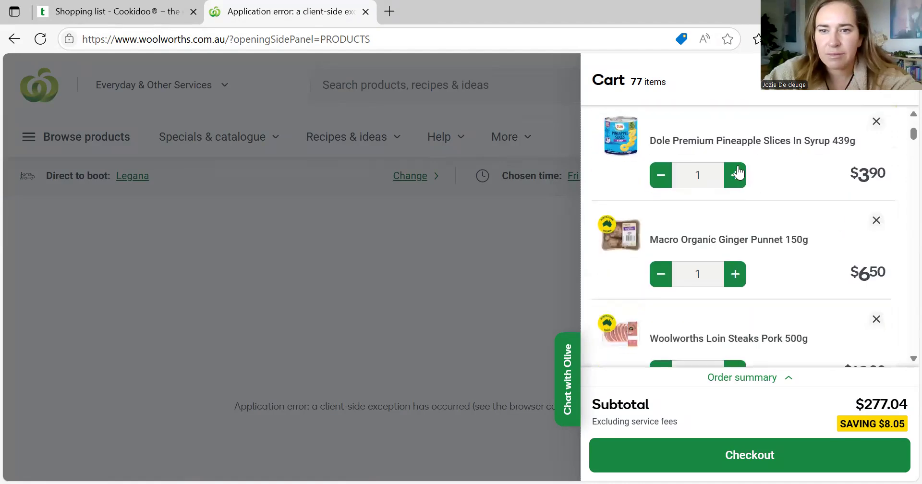
Step: Review the unavailable products in the Woolworths cart and remove all of them
left_click(690, 214)
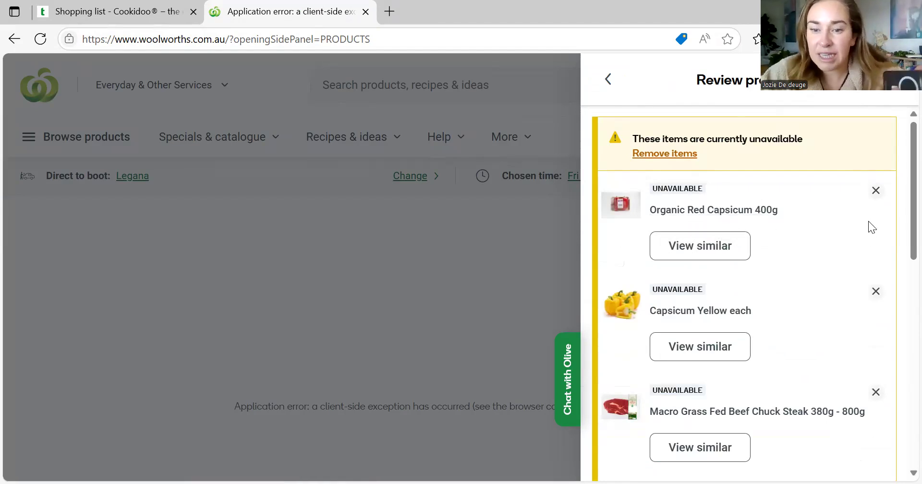
scroll(786, 204, "down", 2)
scroll(787, 207, "down", 5)
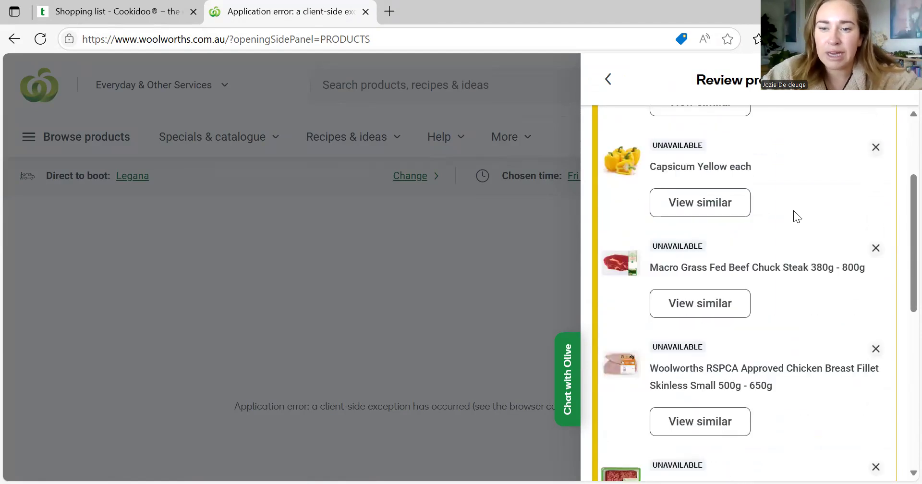
scroll(837, 280, "down", 4)
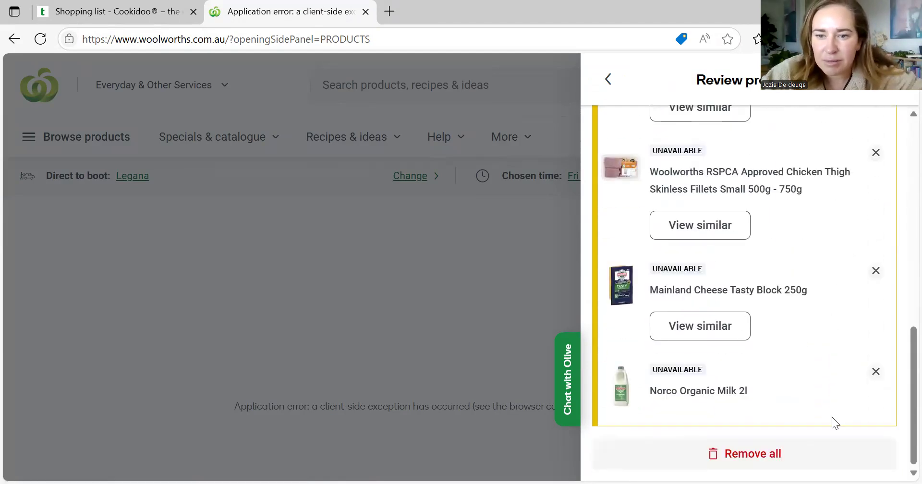
left_click(751, 465)
scroll(825, 384, "up", 10)
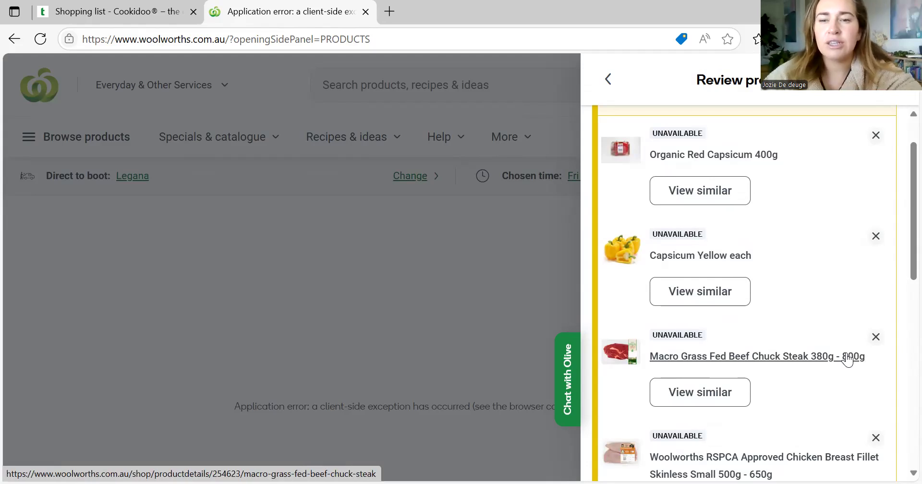
scroll(898, 206, "up", 1)
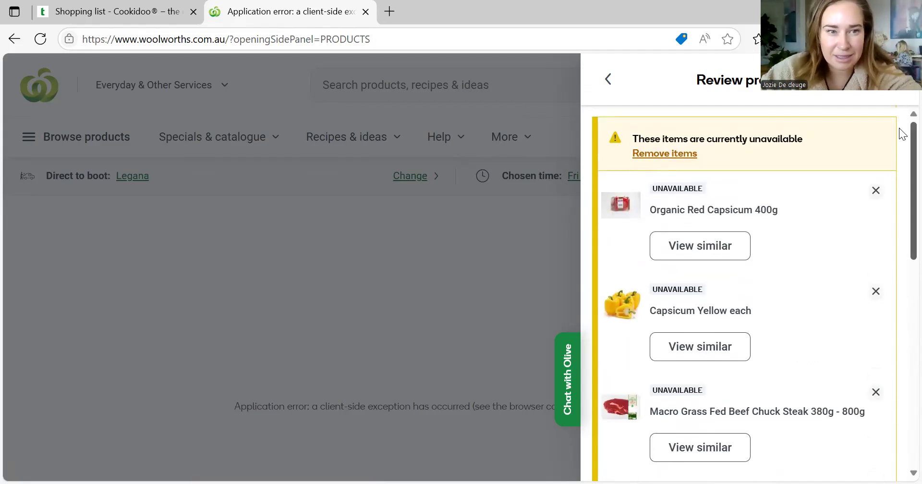
scroll(900, 130, "down", 2)
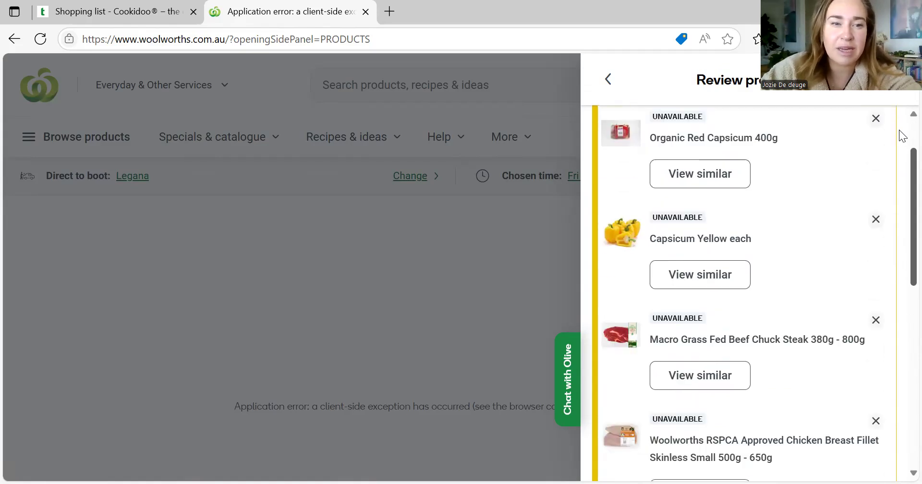
scroll(899, 130, "down", 1)
scroll(900, 131, "up", 3)
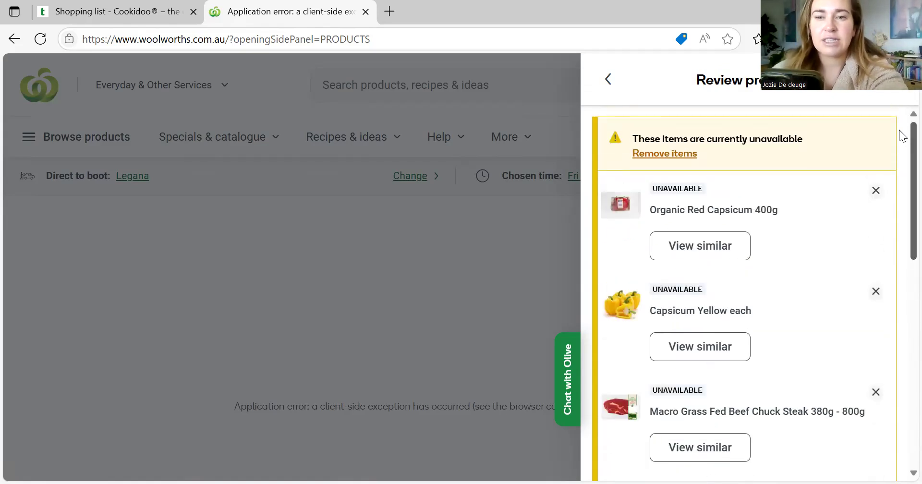
scroll(873, 113, "down", 3)
scroll(823, 153, "up", 1)
scroll(815, 168, "down", 9)
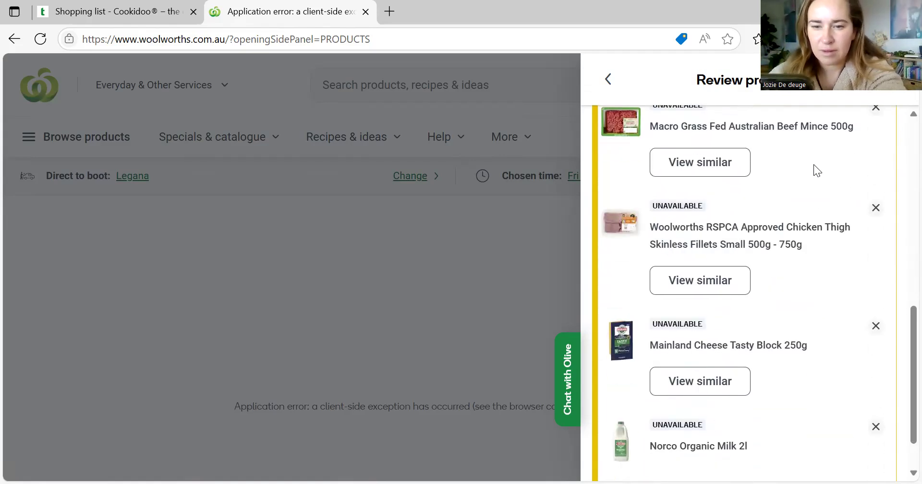
scroll(814, 167, "down", 1)
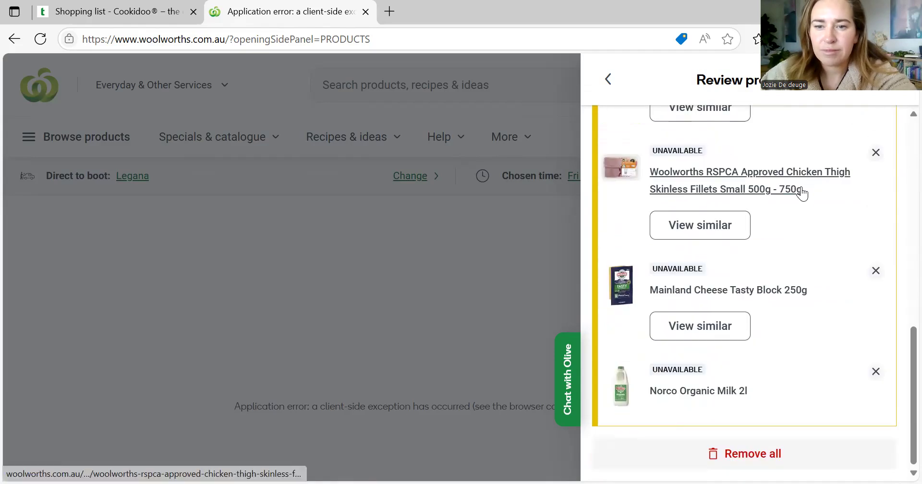
left_click(763, 459)
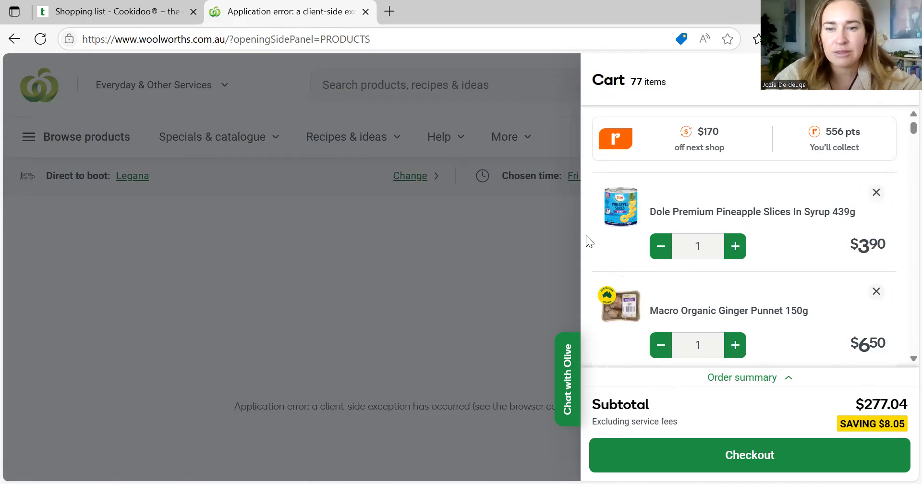
Step: Look through the remaining products and quantities in the Woolworths cart
scroll(741, 167, "down", 3)
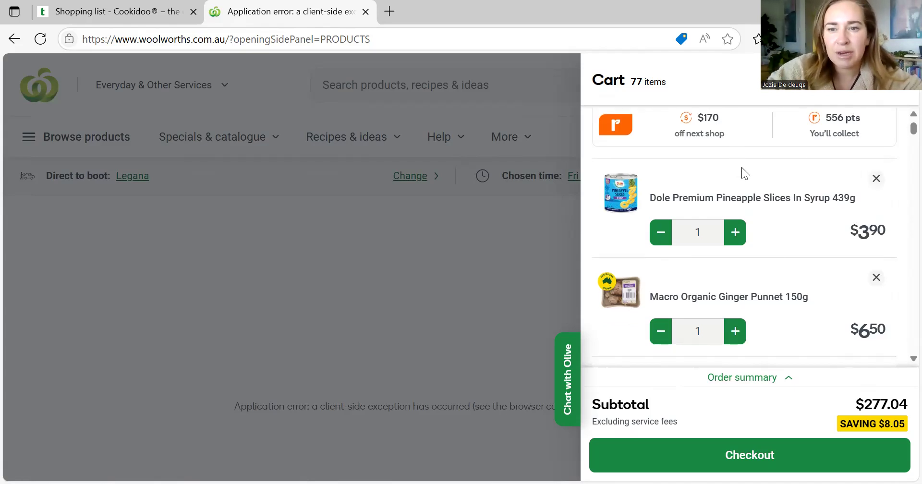
scroll(777, 205, "down", 2)
scroll(825, 293, "down", 3)
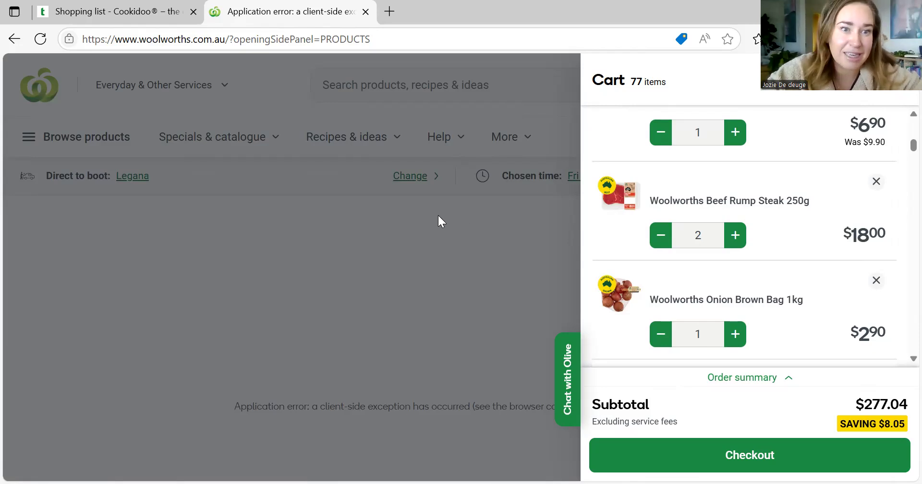
scroll(745, 217, "up", 3)
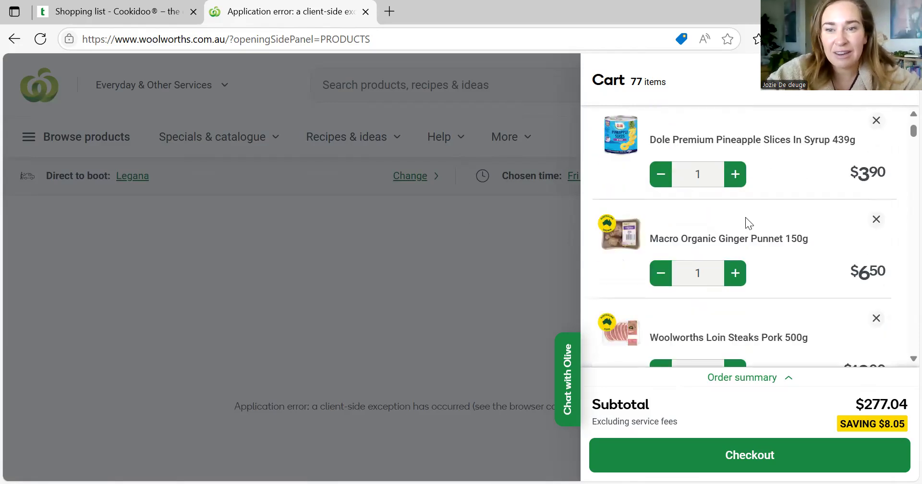
scroll(775, 235, "down", 8)
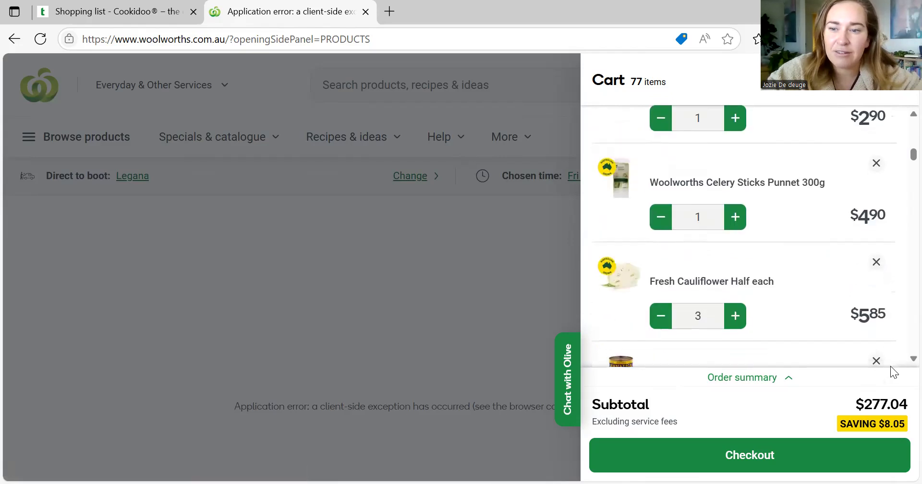